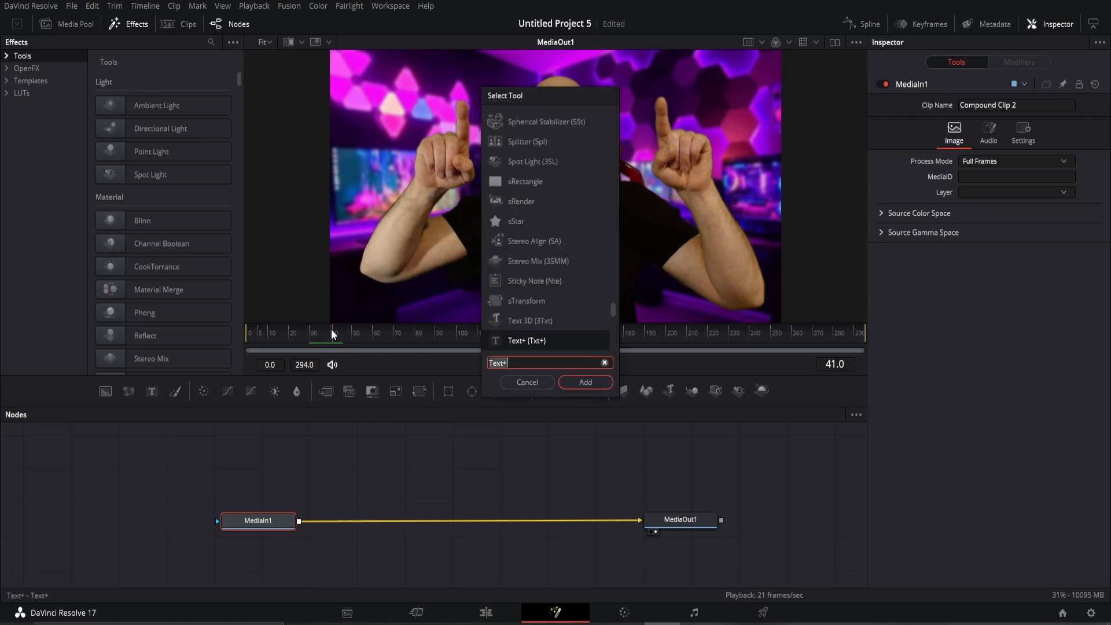
Add a Background node by searching 'back' in the tool search.
{"action": "key", "text": "BackSpace"}
{"action": "key", "text": "BackSpace"}
{"action": "key", "text": "BackSpace"}
{"action": "key", "text": "BackSpace"}
{"action": "key", "text": "BackSpace"}
{"action": "type", "text": "back"}
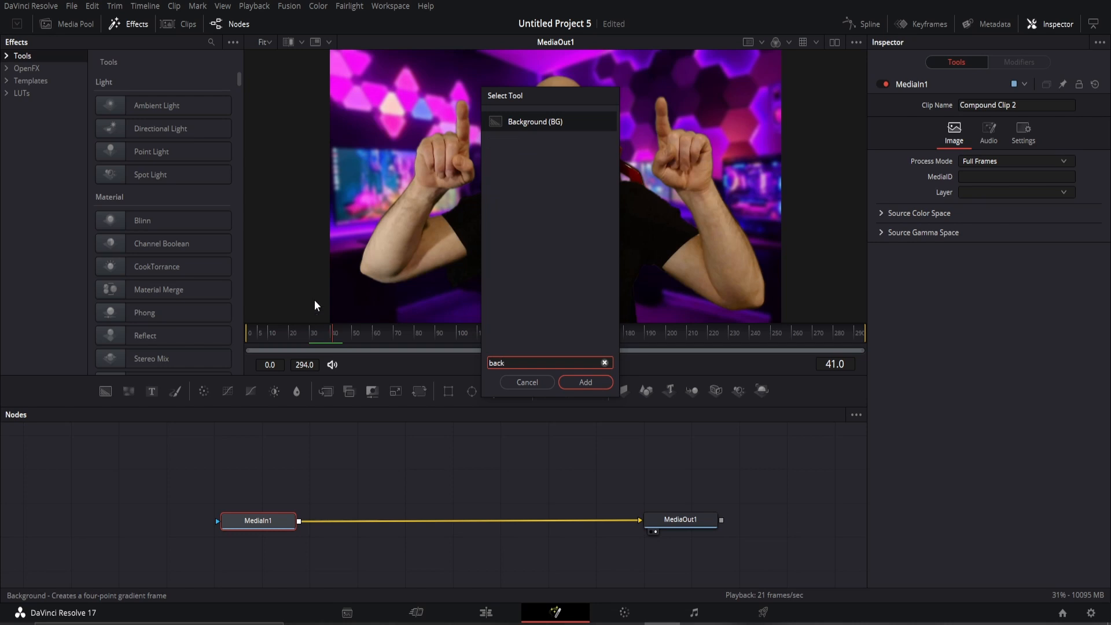
{"action": "left_click", "coordinate": [584, 381]}
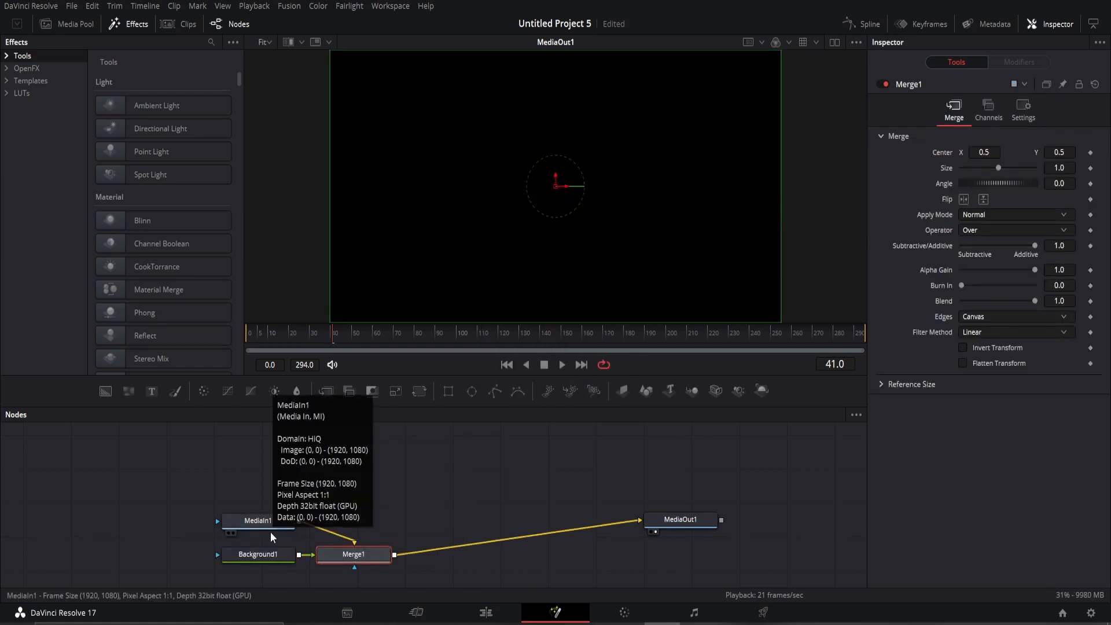
Place Background1 above Merge1 and MediaIn1 beside it, and remove Background1's link into Merge1.
{"action": "left_click_drag", "start_coordinate": [253, 557], "coordinate": [344, 470]}
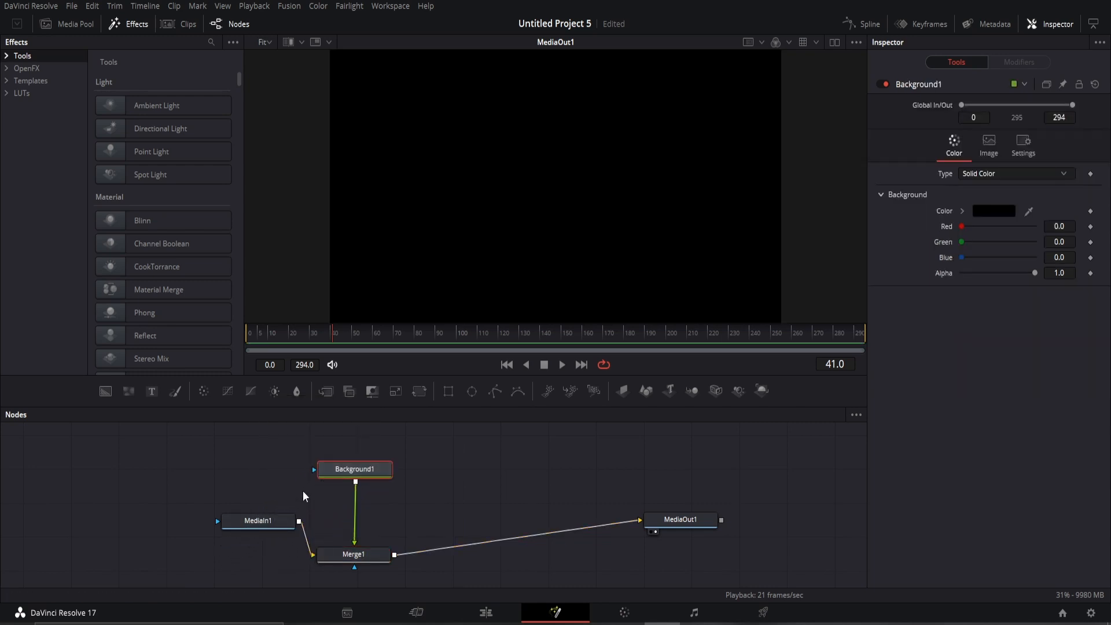
{"action": "left_click_drag", "start_coordinate": [262, 524], "coordinate": [227, 553]}
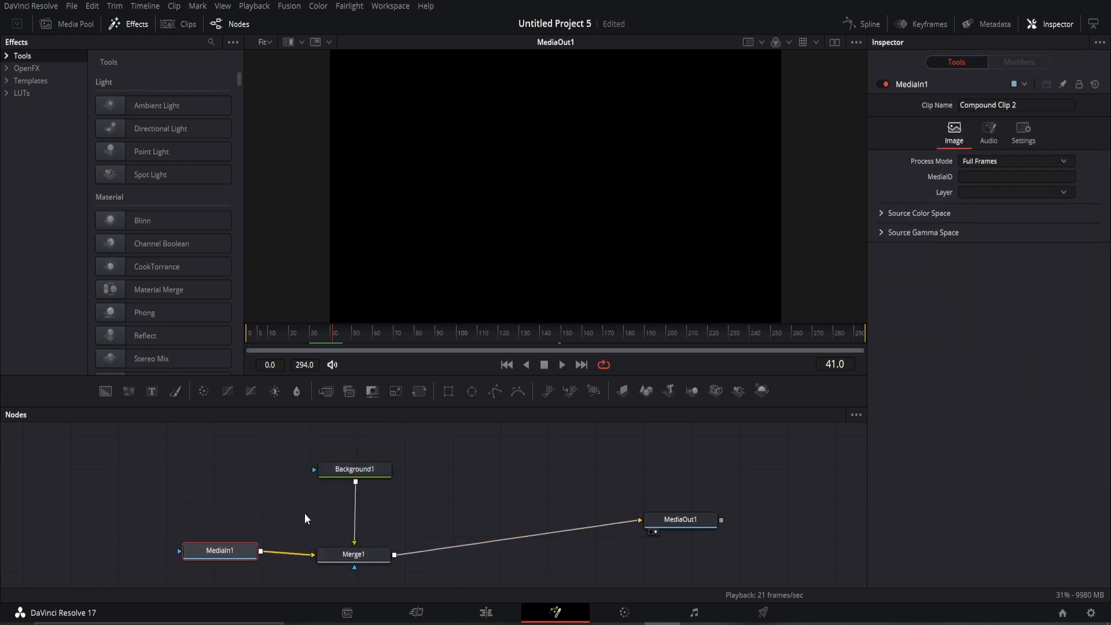
{"action": "left_click", "coordinate": [356, 513]}
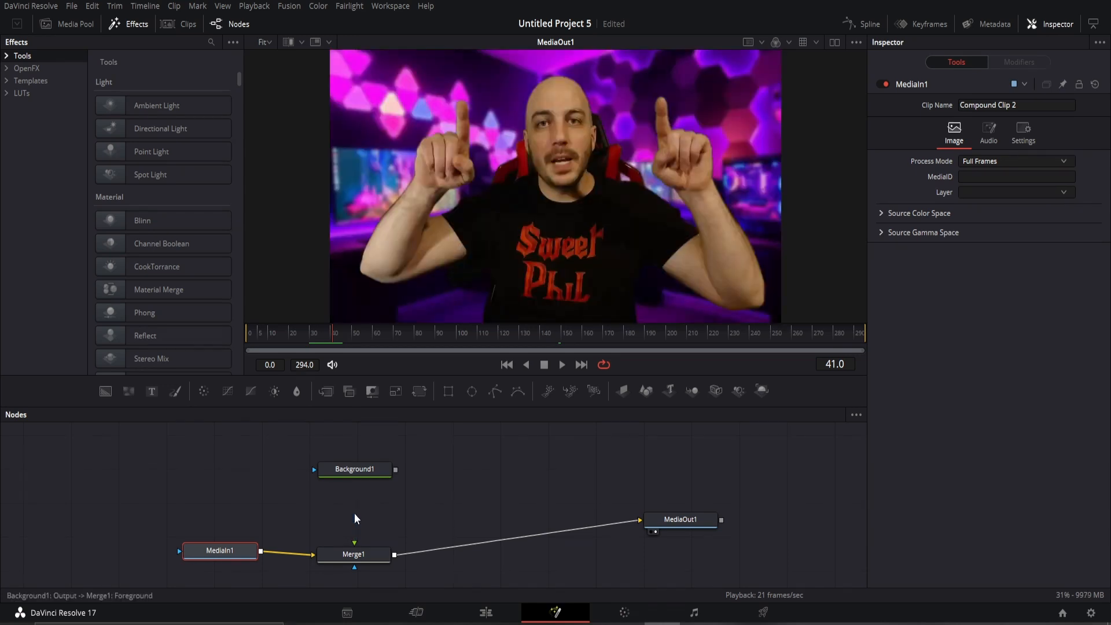
{"action": "left_click_drag", "start_coordinate": [356, 474], "coordinate": [357, 458]}
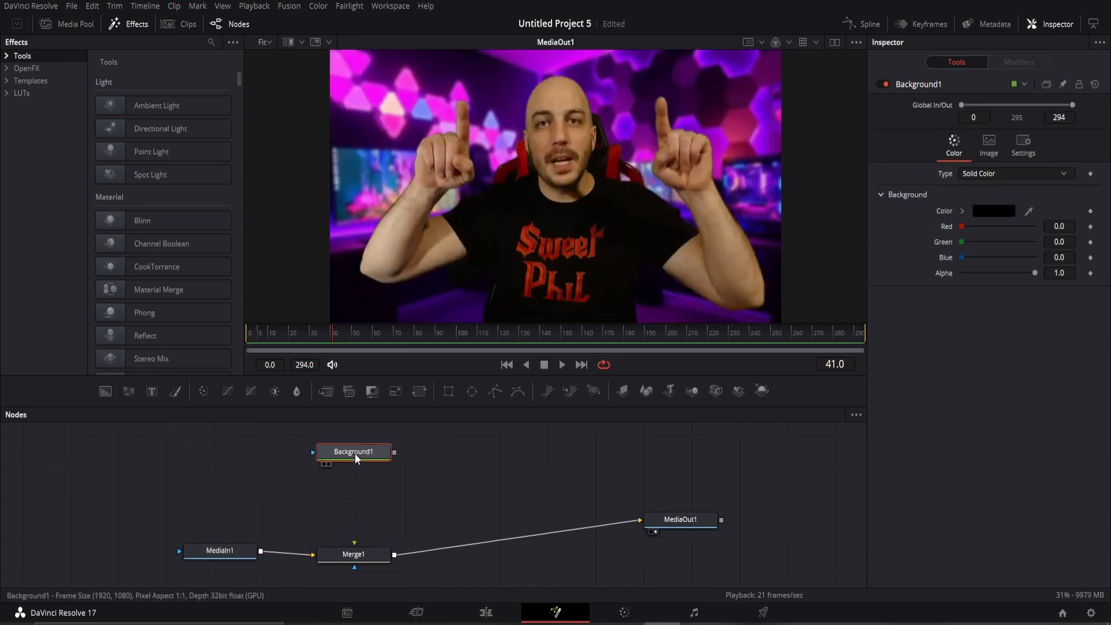
Add a Paint node after Background1 and place Paint1 directly below it.
{"action": "key", "text": "shift+space"}
{"action": "type", "text": "back"}
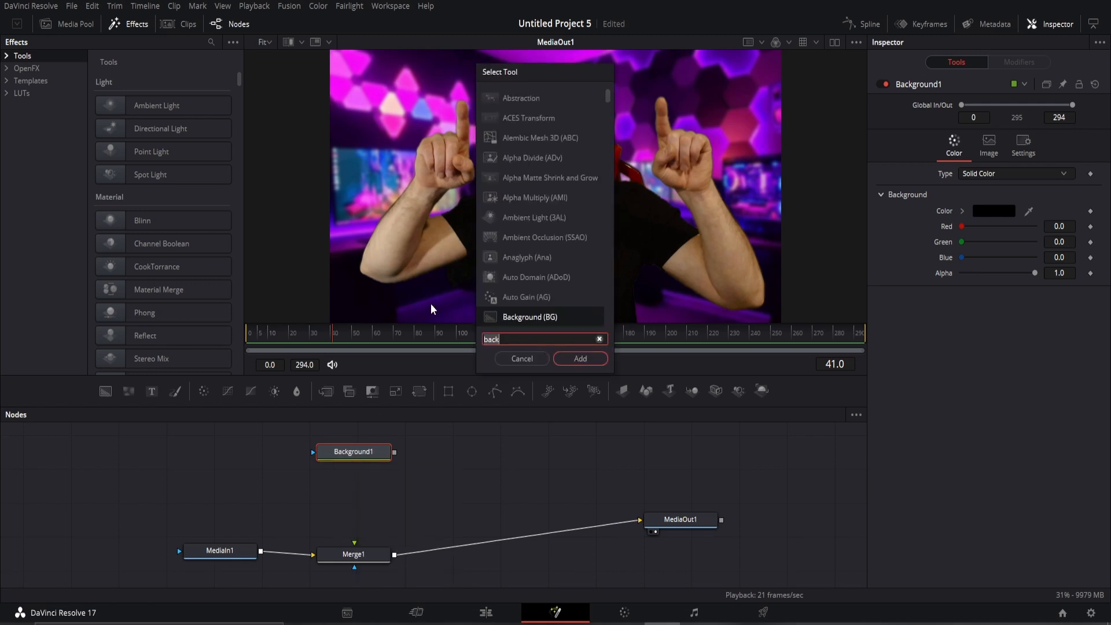
{"action": "type", "text": "paint"}
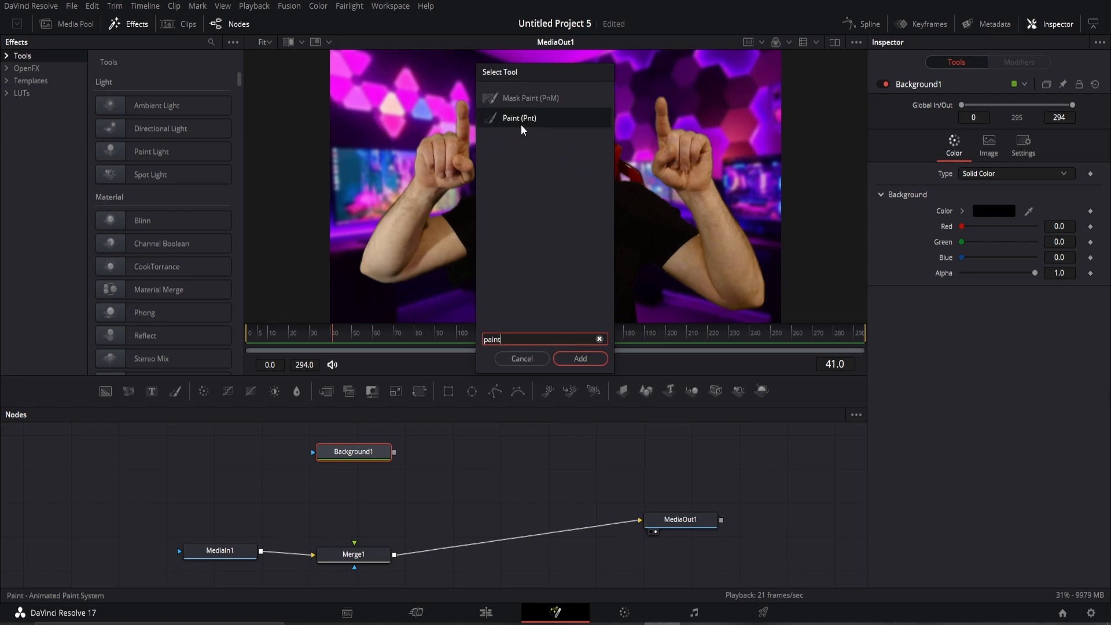
{"action": "left_click", "coordinate": [585, 359]}
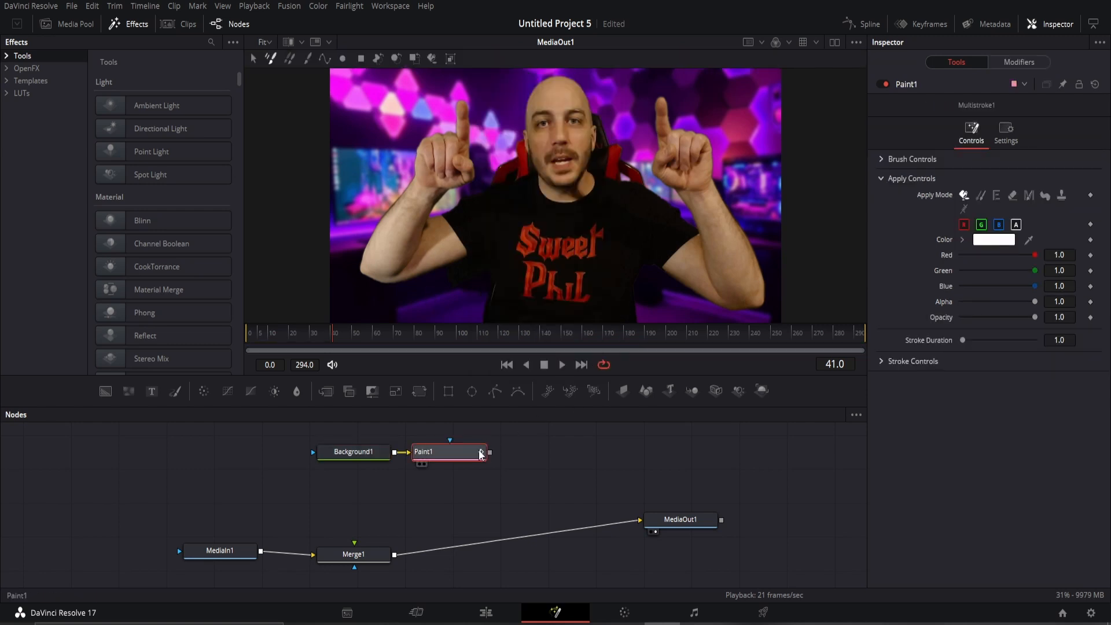
{"action": "left_click_drag", "start_coordinate": [457, 457], "coordinate": [356, 493]}
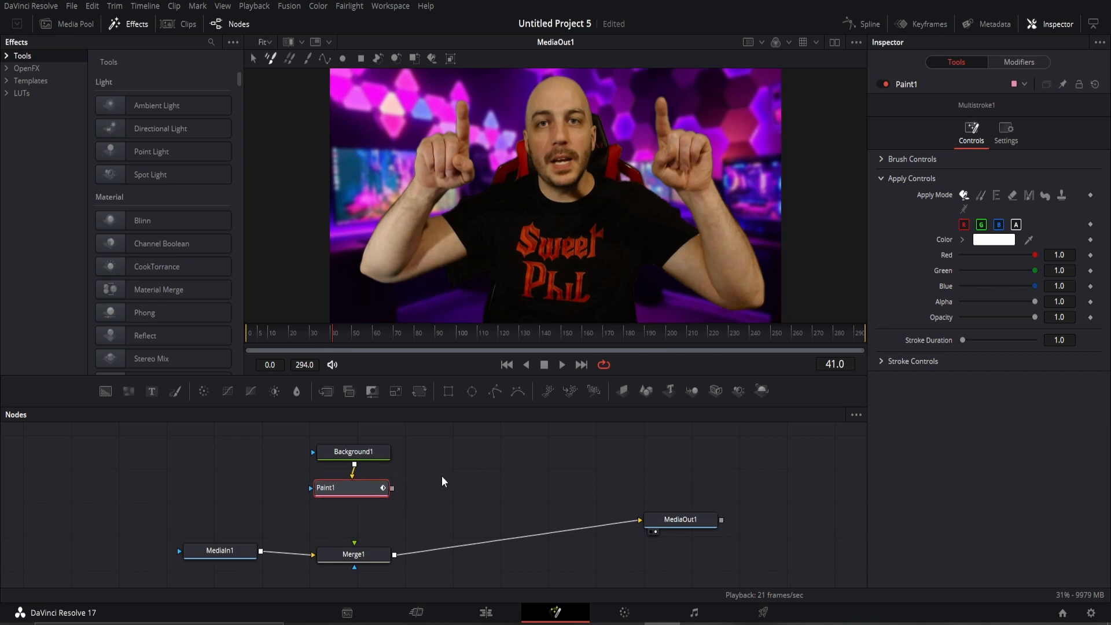
Add a Soft Glow node after Paint1.
{"action": "key", "text": "shift+space"}
{"action": "type", "text": "Paint"}
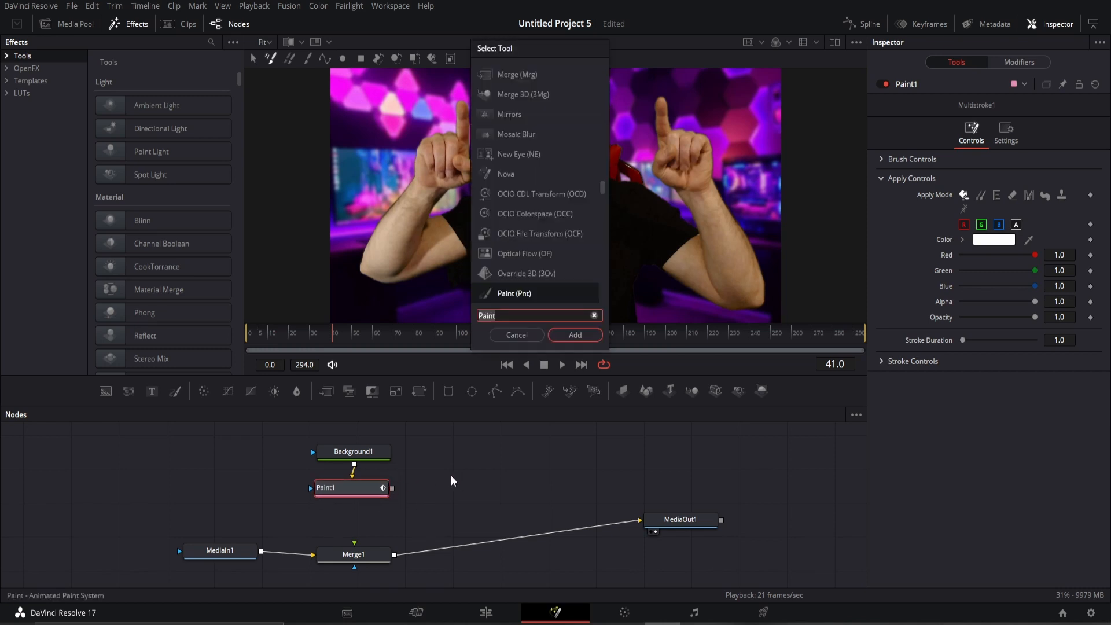
{"action": "key", "text": "BackSpace"}
{"action": "key", "text": "BackSpace"}
{"action": "key", "text": "BackSpace"}
{"action": "key", "text": "BackSpace"}
{"action": "key", "text": "BackSpace"}
{"action": "type", "text": "soft"}
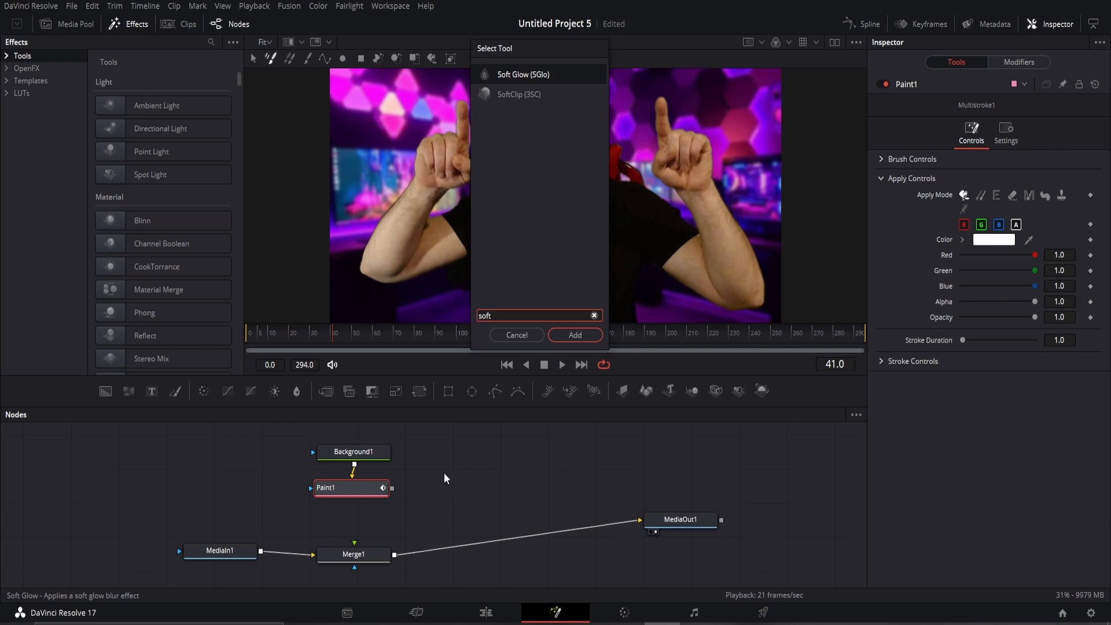
{"action": "left_click", "coordinate": [527, 73]}
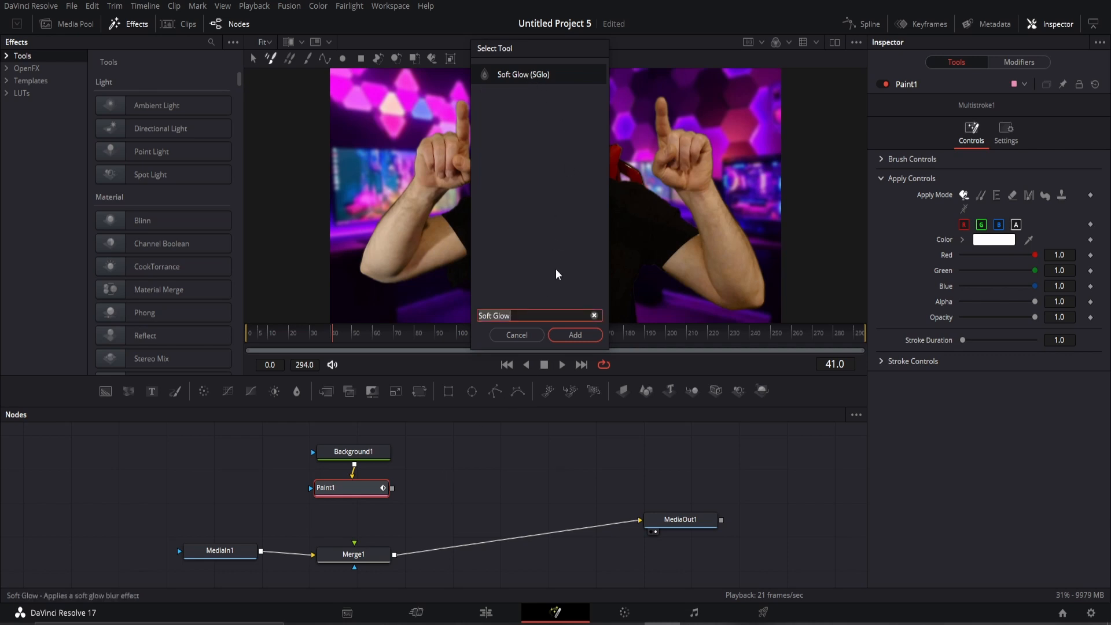
{"action": "left_click", "coordinate": [572, 338]}
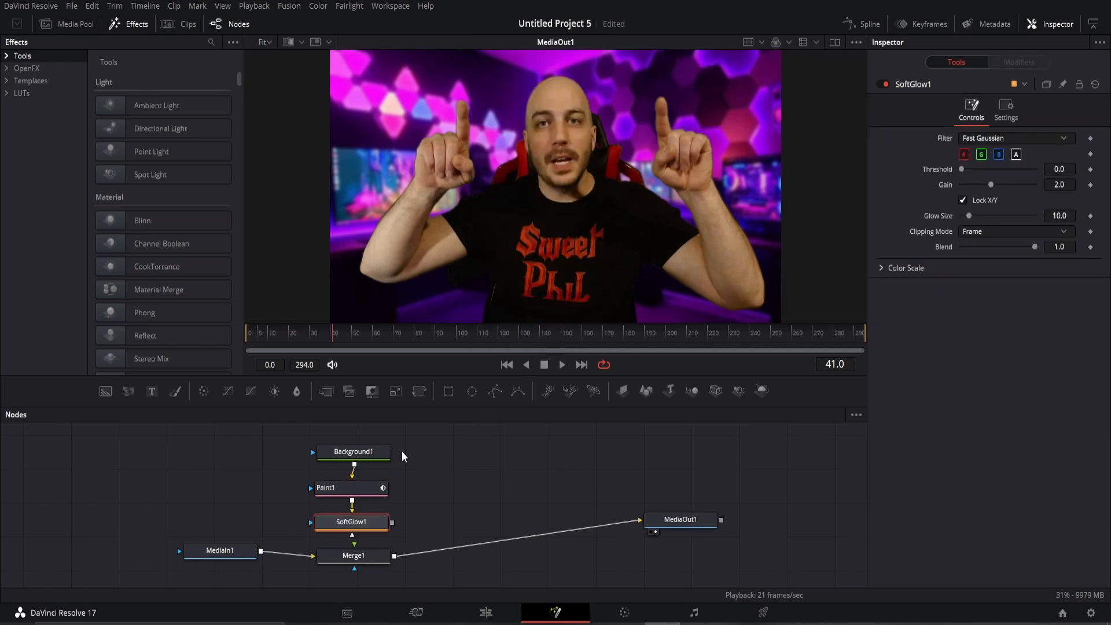
Shift the Background1–Paint1–SoftGlow1 chain into place and connect SoftGlow1's output to Merge1.
{"action": "mouse_move", "coordinate": [402, 450]}
{"action": "left_mouse_down"}
{"action": "mouse_move", "coordinate": [347, 484]}
{"action": "mouse_move", "coordinate": [322, 531]}
{"action": "left_mouse_up"}
{"action": "left_click_drag", "start_coordinate": [352, 488], "coordinate": [358, 477]}
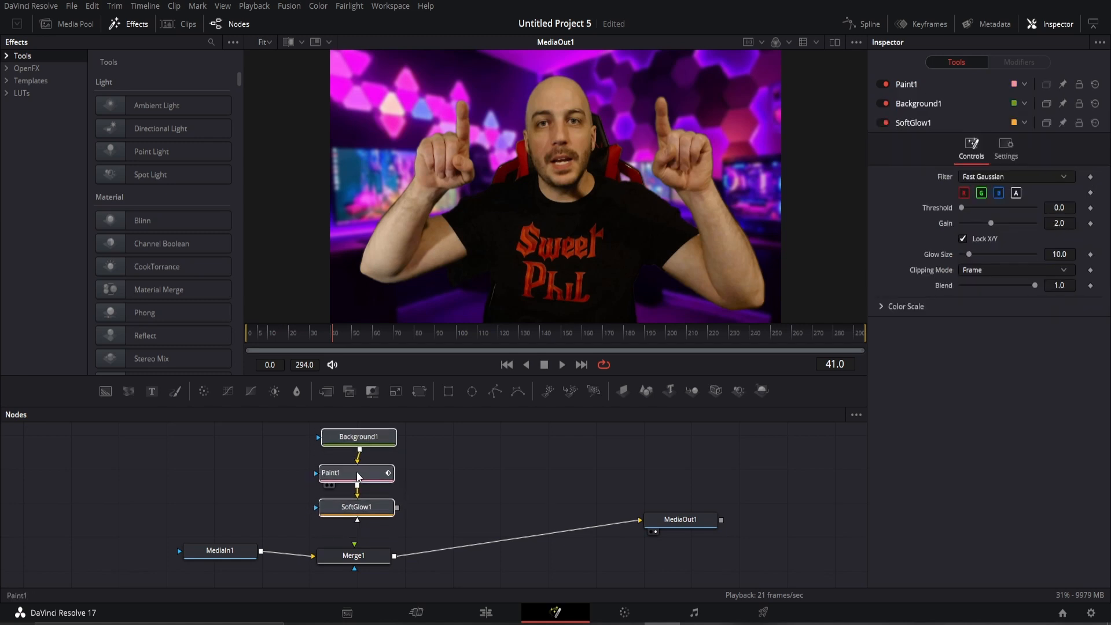
{"action": "left_click", "coordinate": [358, 476]}
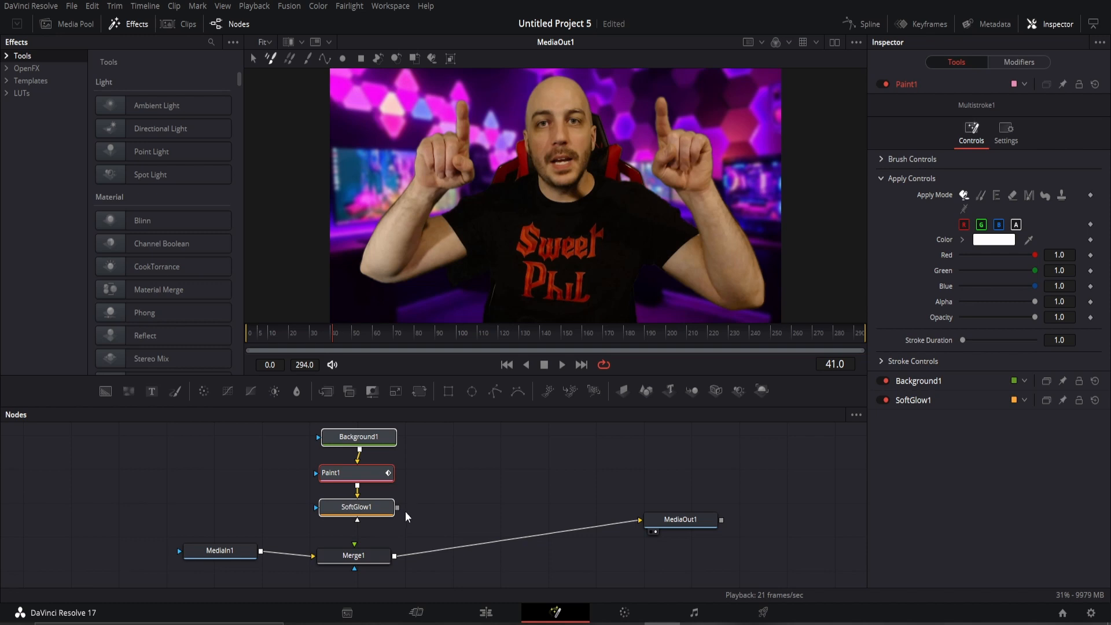
{"action": "left_click_drag", "start_coordinate": [398, 509], "coordinate": [349, 552]}
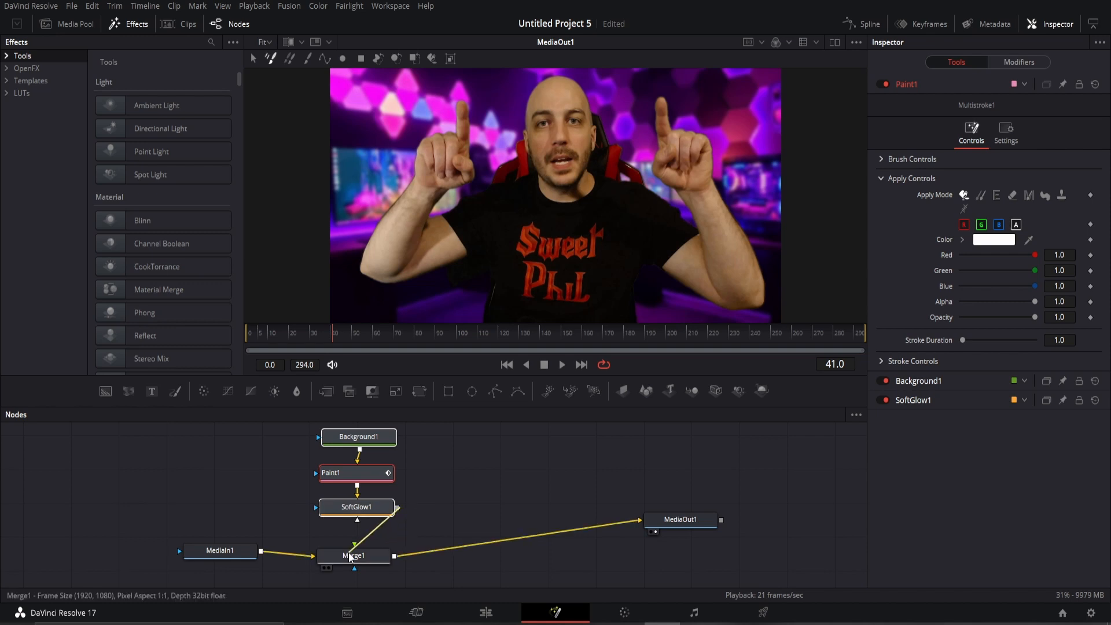
{"action": "left_click", "coordinate": [439, 499]}
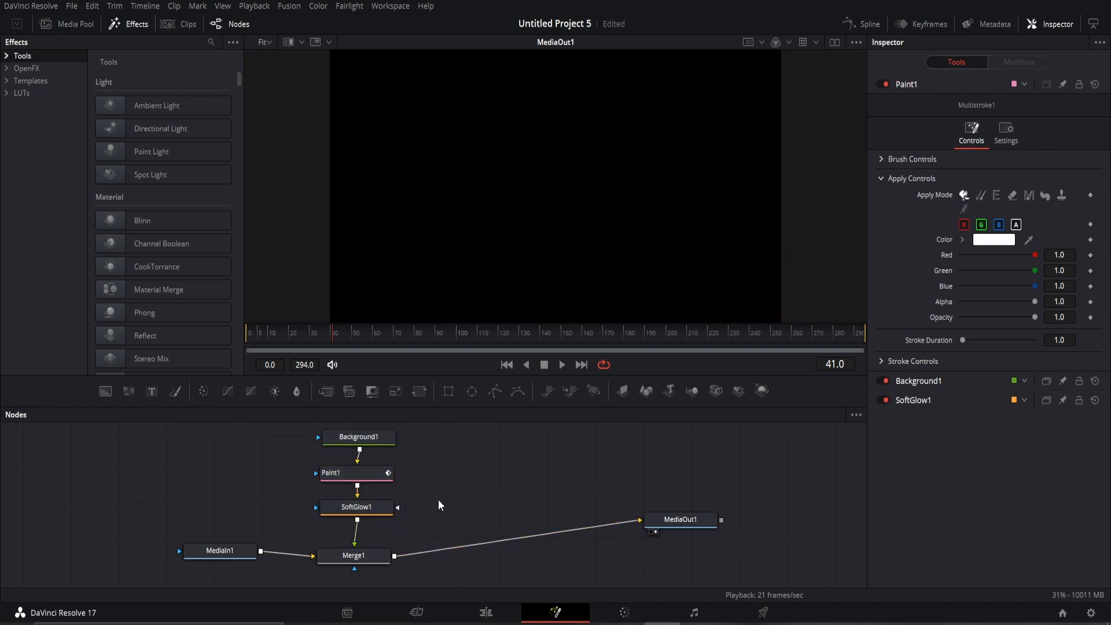
Set Background1's Alpha to 0.0 so the webcam footage shows through again.
{"action": "left_click", "coordinate": [380, 438]}
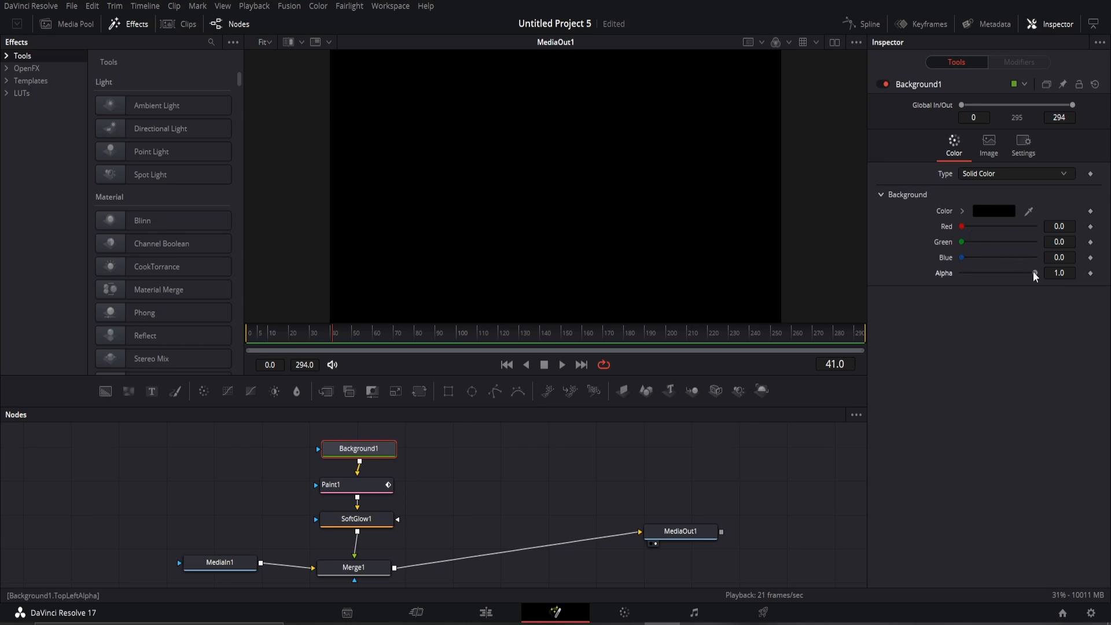
{"action": "left_click_drag", "start_coordinate": [1034, 272], "coordinate": [930, 273]}
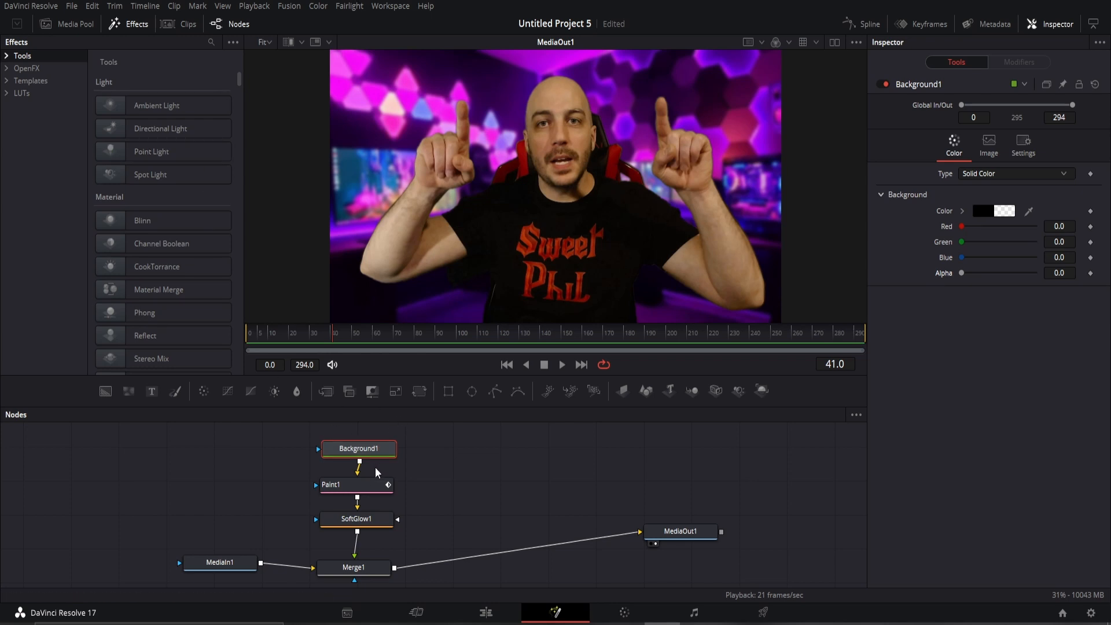
{"action": "left_click", "coordinate": [369, 490]}
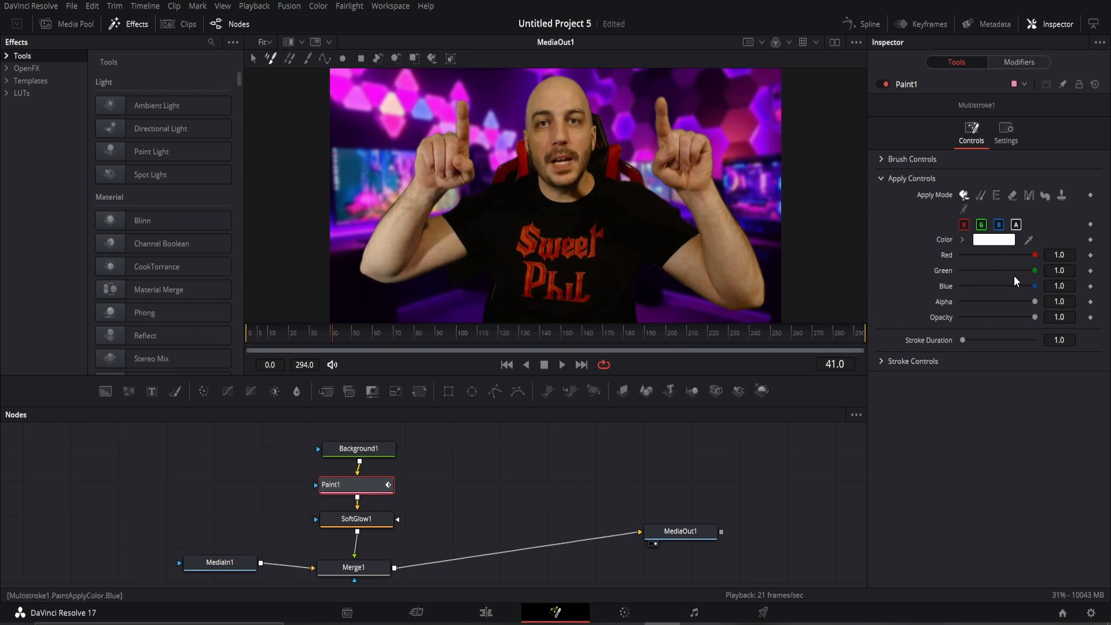
Set Paint1's stroke colour to orange (R 1.0, G 0.678431, B 0.309803).
{"action": "left_click_drag", "start_coordinate": [1033, 254], "coordinate": [1048, 276]}
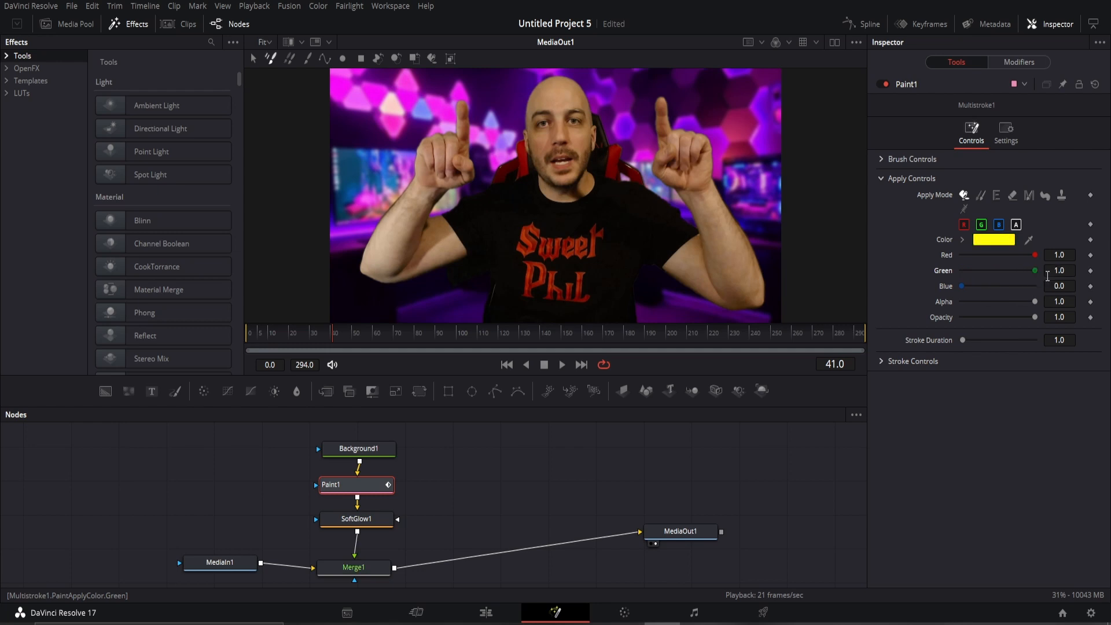
{"action": "left_click_drag", "start_coordinate": [962, 286], "coordinate": [1036, 286]}
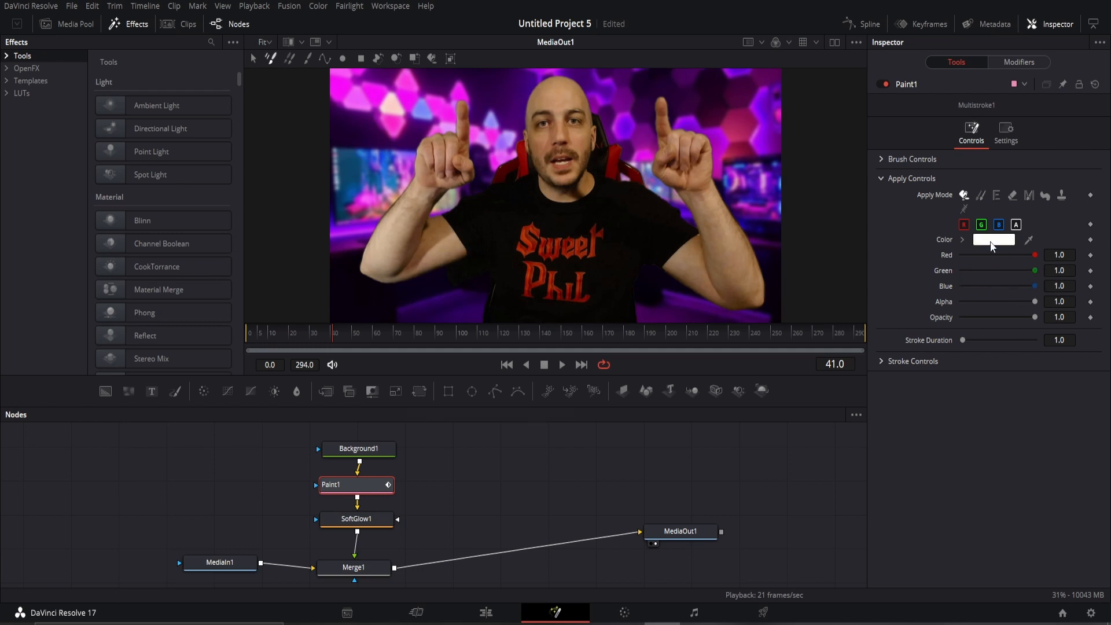
{"action": "left_click", "coordinate": [993, 240]}
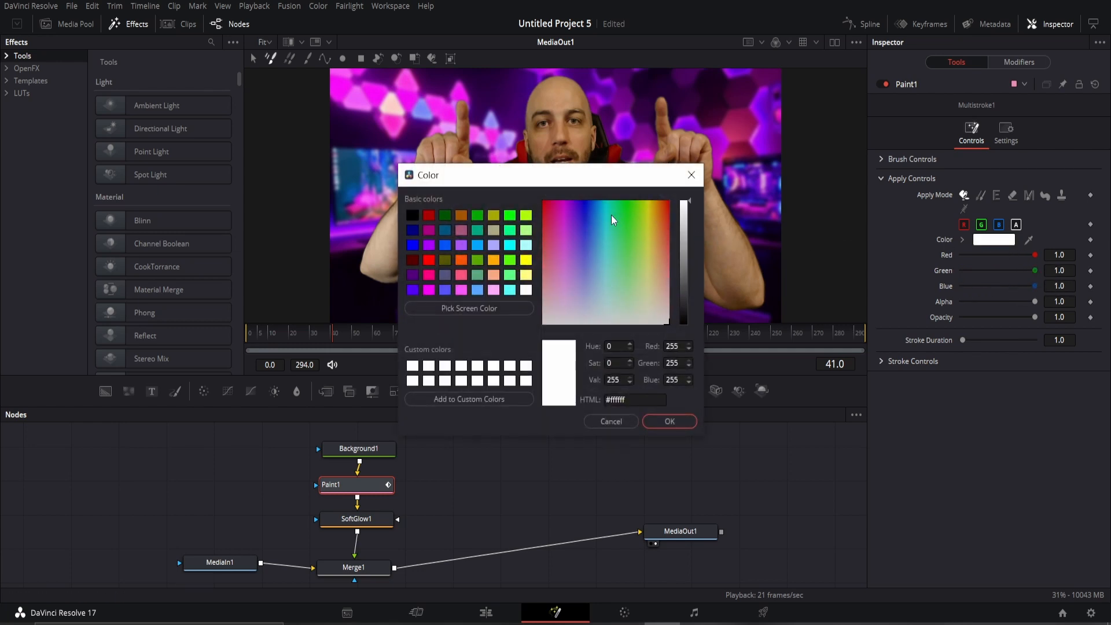
{"action": "left_click_drag", "start_coordinate": [612, 218], "coordinate": [658, 239]}
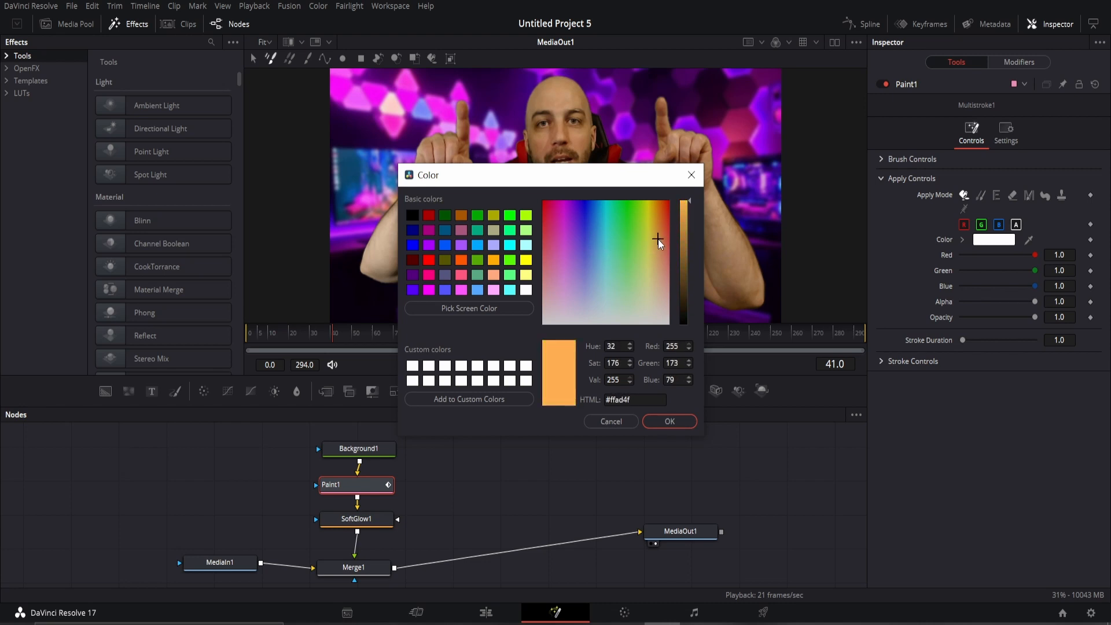
{"action": "left_click", "coordinate": [689, 426]}
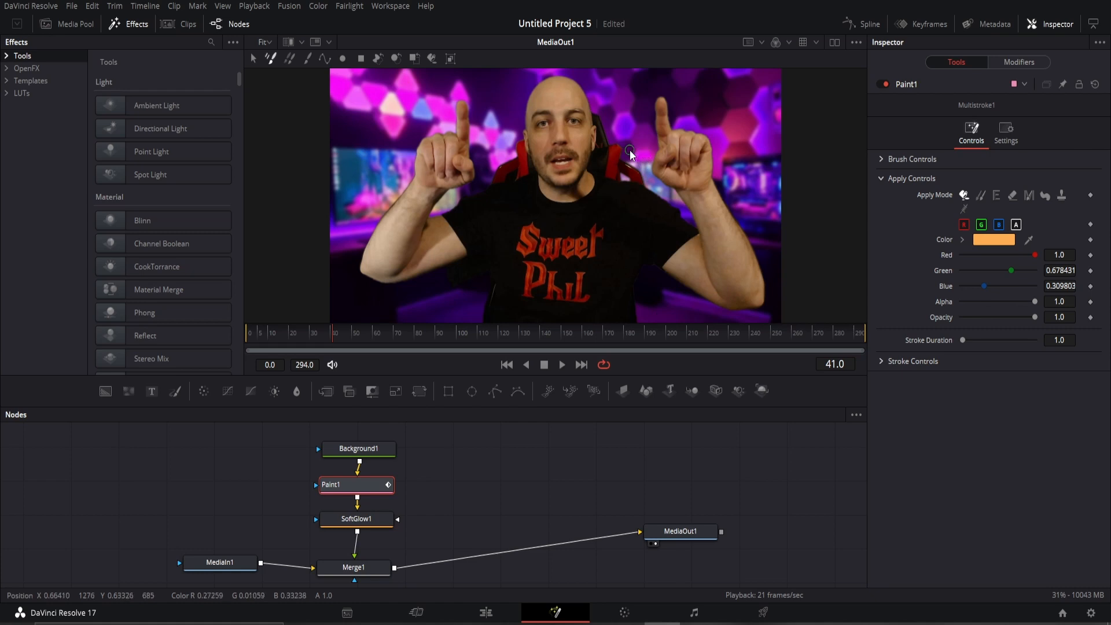
Set Paint1's brush size to 0.0071 under Brush Controls.
{"action": "left_click", "coordinate": [881, 158]}
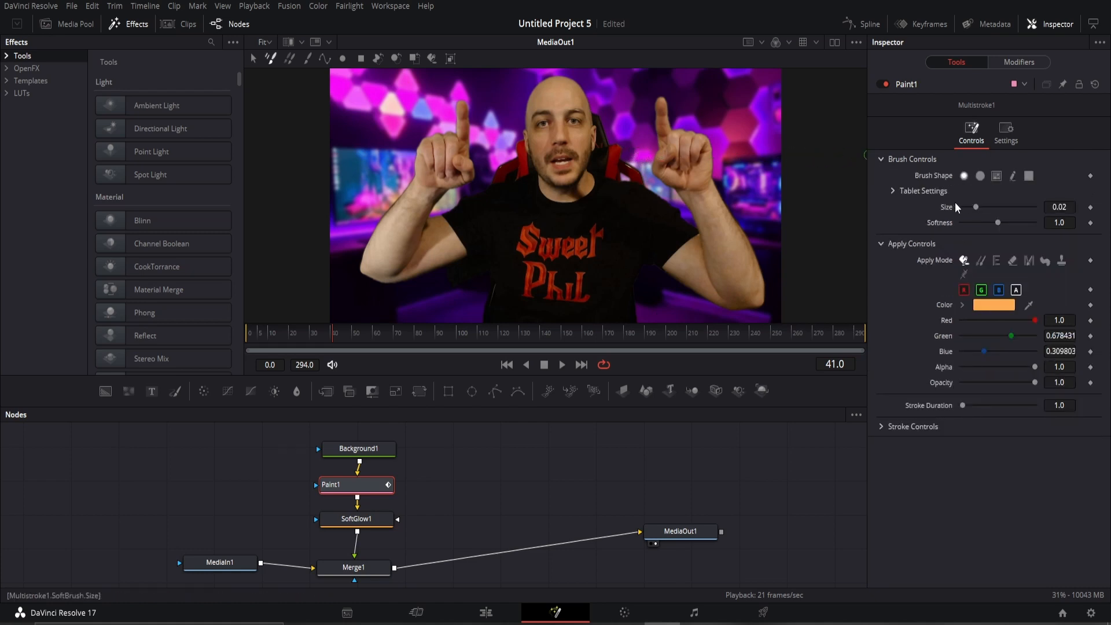
{"action": "left_click_drag", "start_coordinate": [977, 206], "coordinate": [1014, 206]}
{"action": "left_click_drag", "start_coordinate": [1015, 206], "coordinate": [968, 210]}
Set the brush size to 0.02 and paint orange dots on both fingertips, frame by frame from frame 40.
{"action": "left_click", "coordinate": [977, 211]}
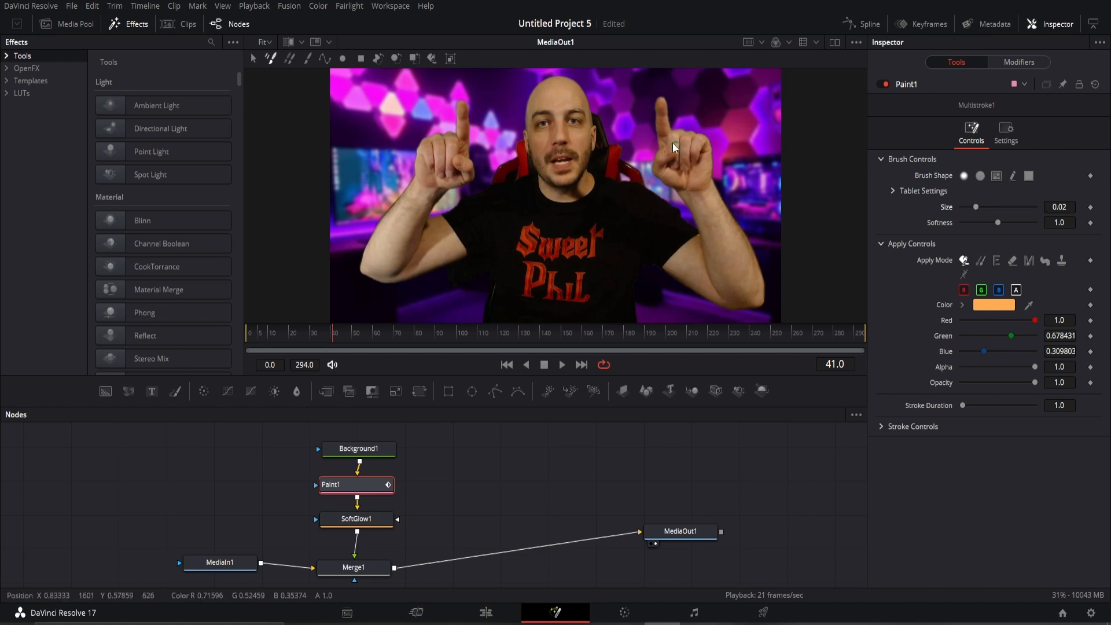
{"action": "left_click", "coordinate": [662, 103]}
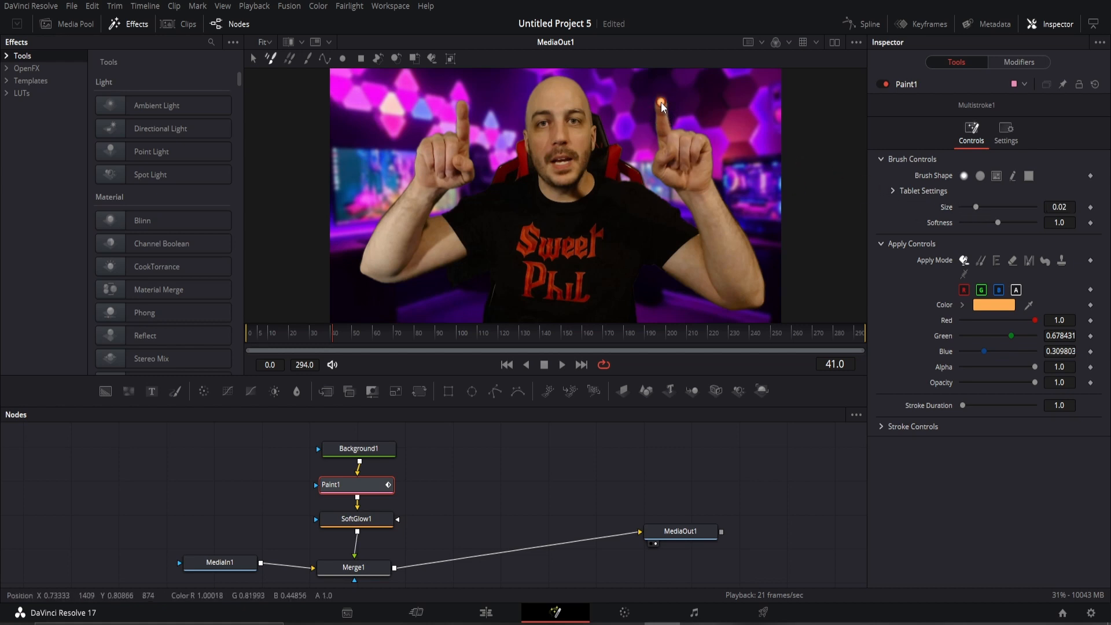
{"action": "left_click", "coordinate": [462, 107]}
{"action": "left_click", "coordinate": [332, 340]}
{"action": "key", "text": "Right"}
{"action": "key", "text": "Right"}
{"action": "left_click", "coordinate": [662, 103]}
{"action": "key", "text": "Right"}
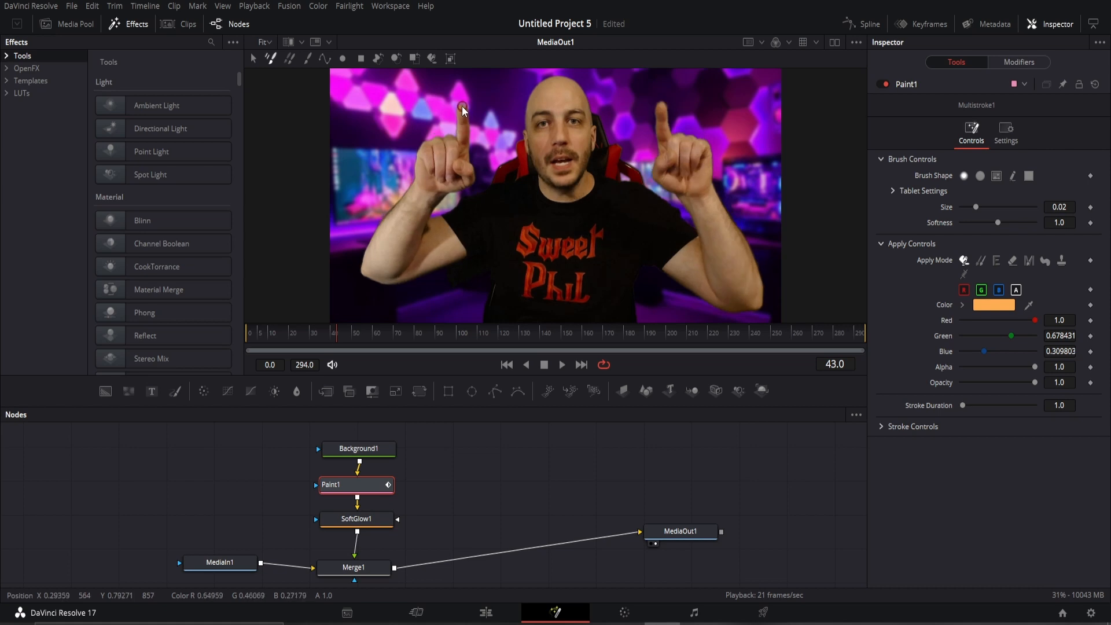
{"action": "left_click", "coordinate": [461, 105]}
{"action": "left_click", "coordinate": [661, 104]}
{"action": "key", "text": "Right"}
Paint orange strokes down both raised fingers on frames 44 through 49.
{"action": "left_click_drag", "start_coordinate": [661, 106], "coordinate": [662, 118]}
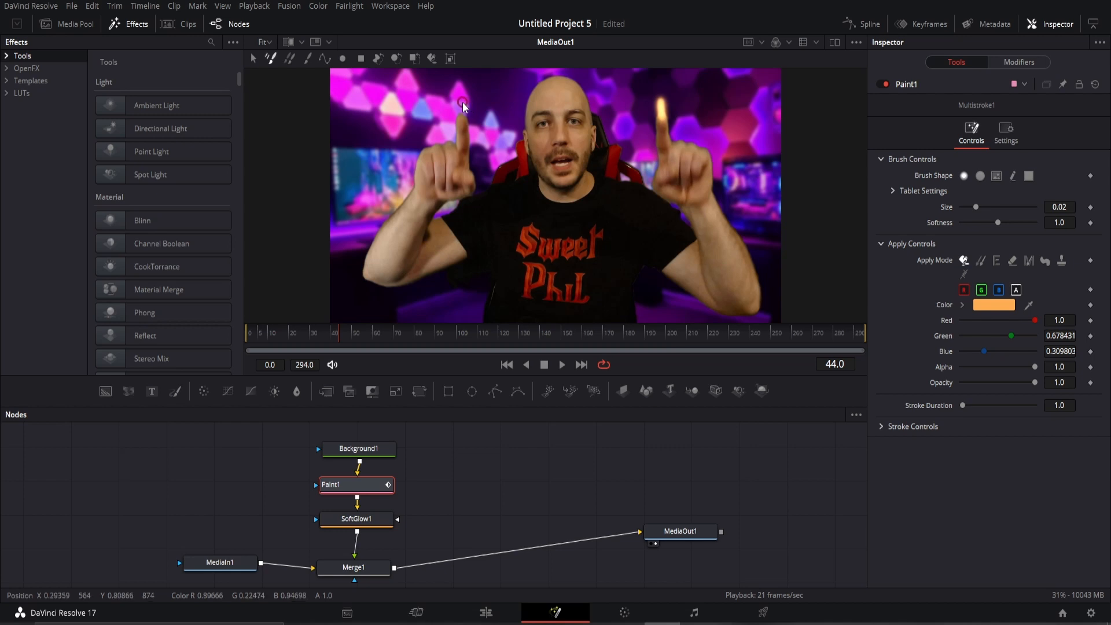
{"action": "left_click_drag", "start_coordinate": [460, 104], "coordinate": [462, 122]}
{"action": "key", "text": "Right"}
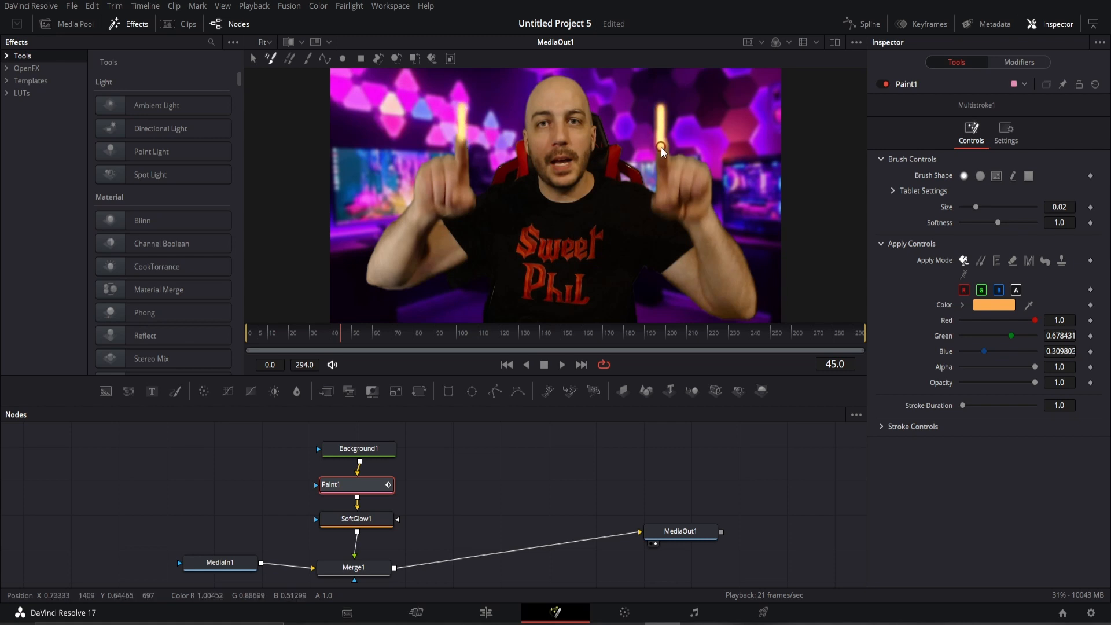
{"action": "key", "text": "Right"}
{"action": "left_click_drag", "start_coordinate": [663, 134], "coordinate": [663, 191]}
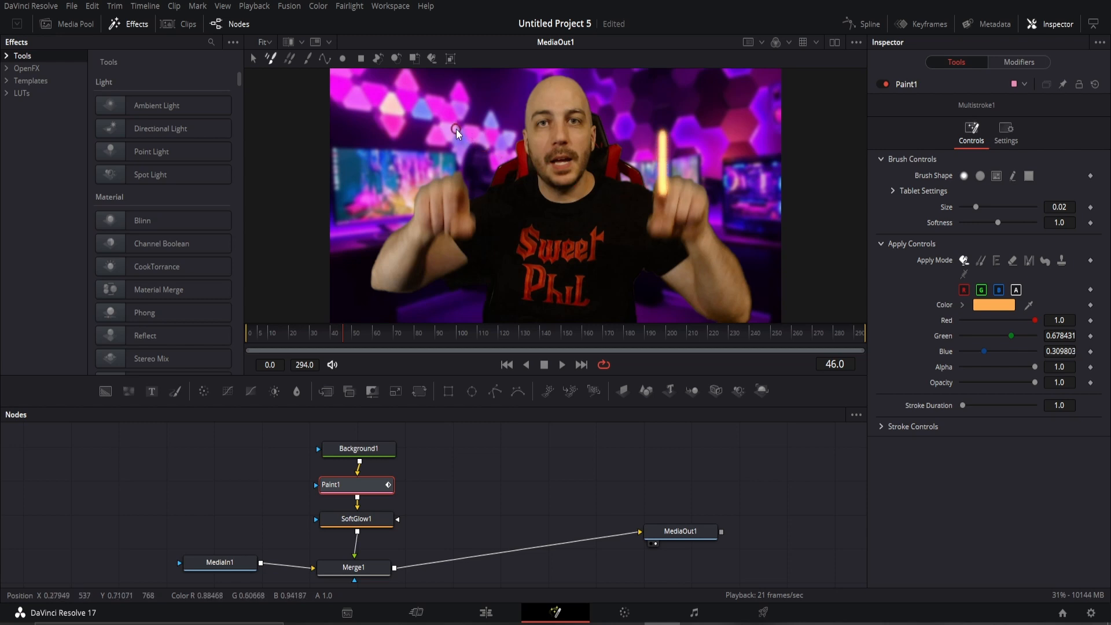
{"action": "left_click_drag", "start_coordinate": [456, 131], "coordinate": [461, 166]}
{"action": "key", "text": "Right"}
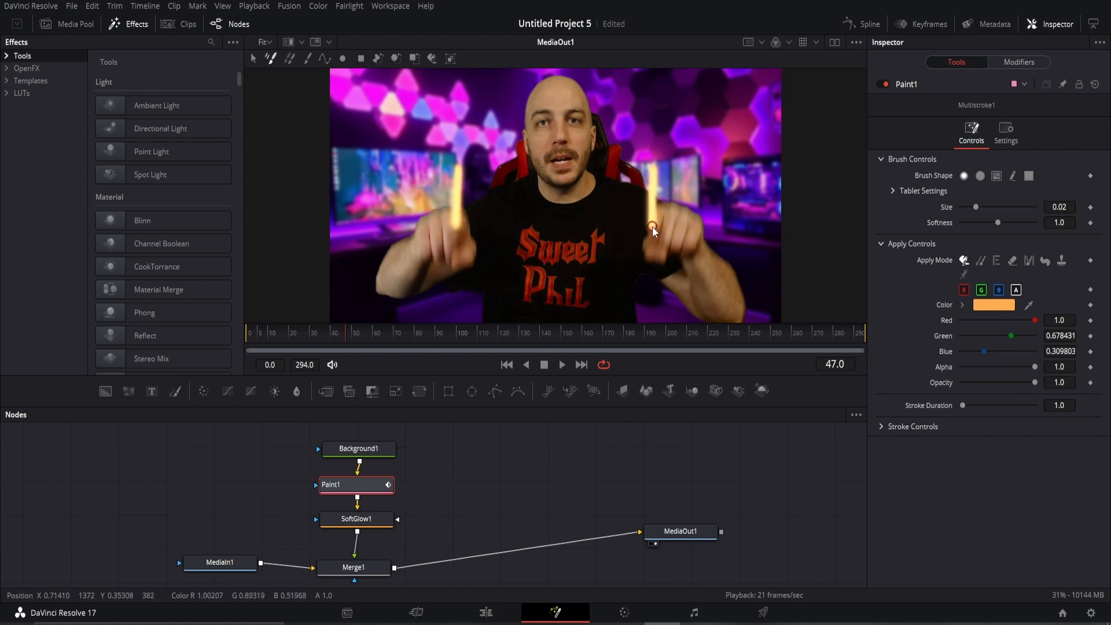
{"action": "key", "text": "Right"}
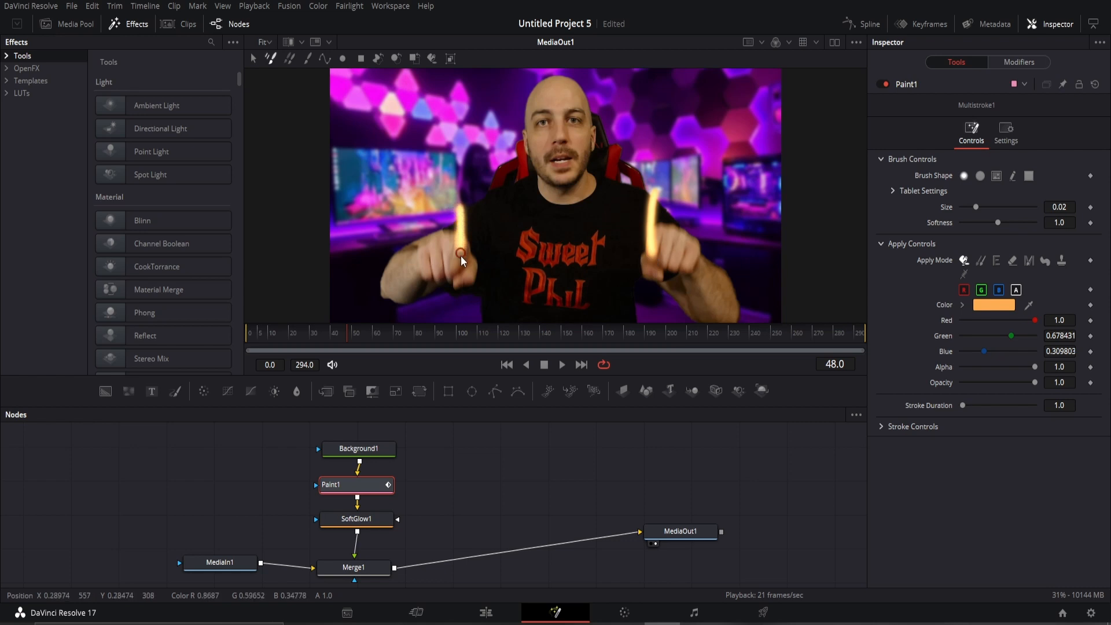
{"action": "key", "text": "Right"}
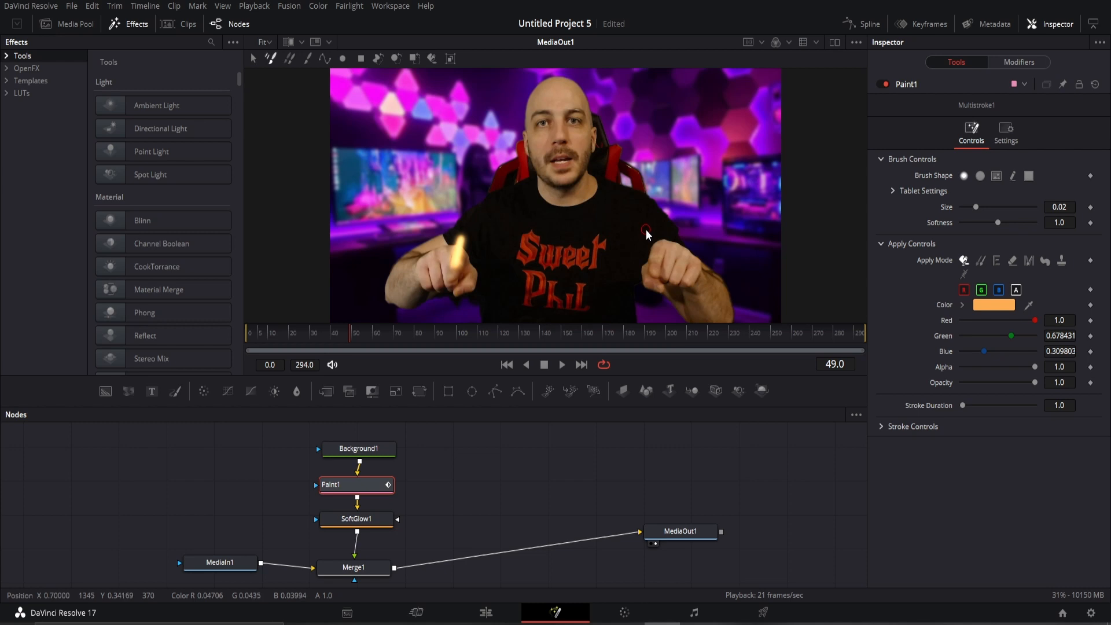
{"action": "key", "text": "ctrl+z"}
{"action": "left_click", "coordinate": [453, 272]}
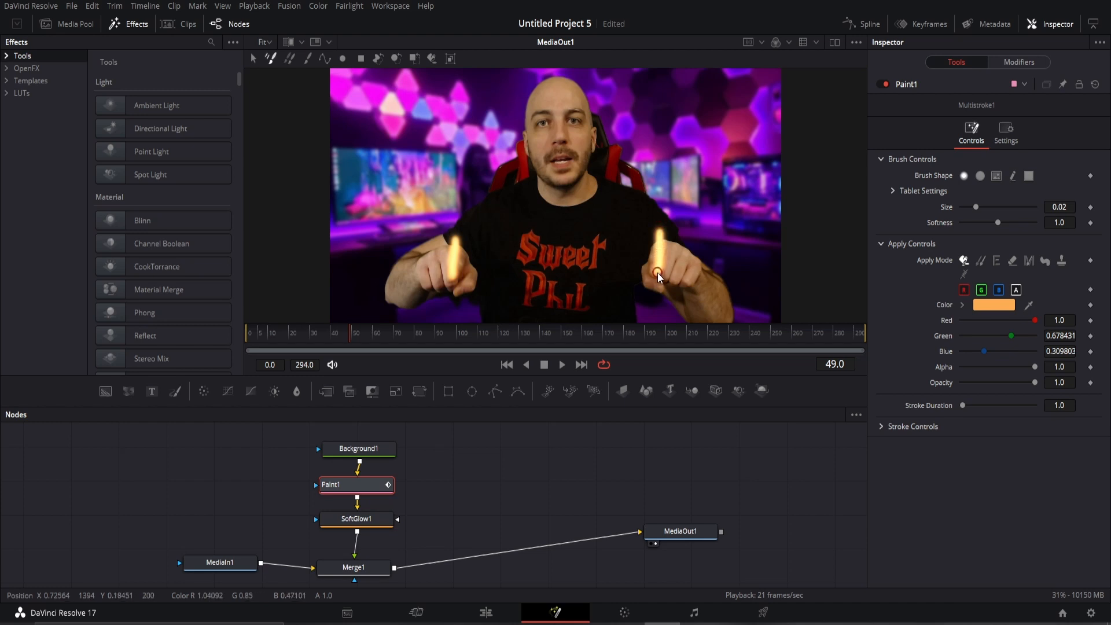
Paint glowing dots on both fingertips frame by frame from frame 49 to about 58.
{"action": "left_click_drag", "start_coordinate": [655, 268], "coordinate": [652, 270]}
{"action": "key", "text": "Right"}
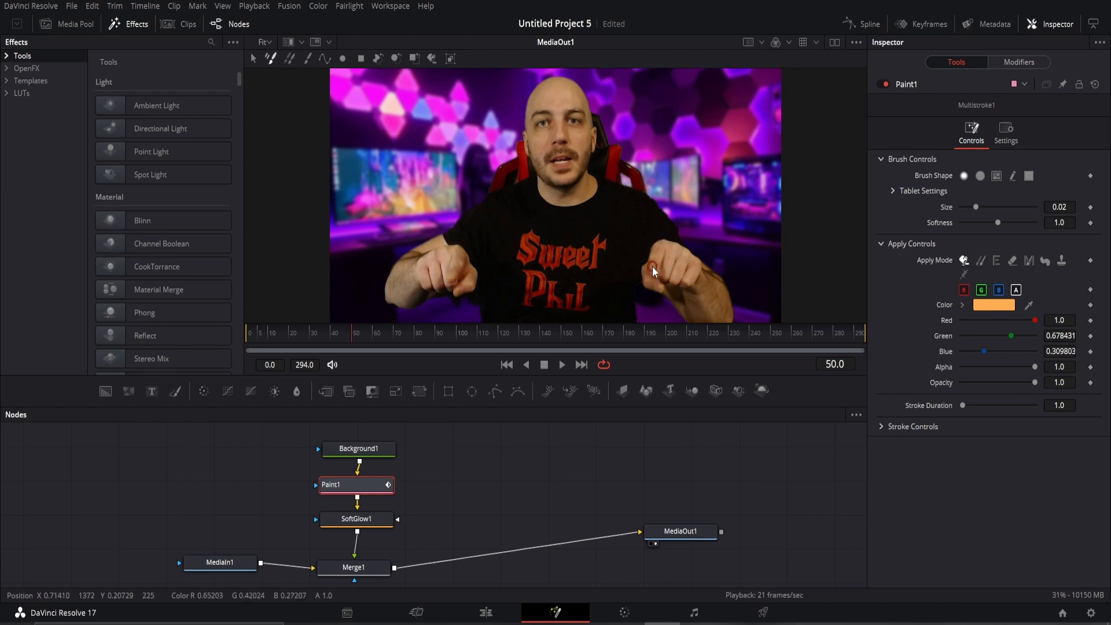
{"action": "key", "text": "Left"}
{"action": "key", "text": "Right"}
{"action": "key", "text": "Right"}
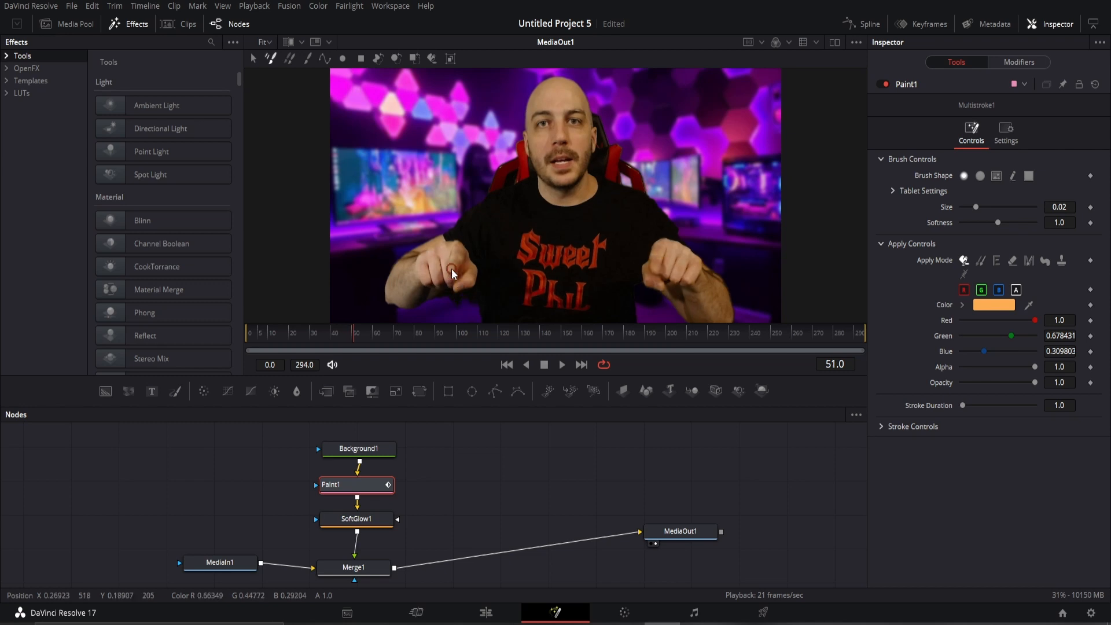
{"action": "left_click", "coordinate": [452, 273]}
{"action": "key", "text": "Right"}
{"action": "key", "text": "Right"}
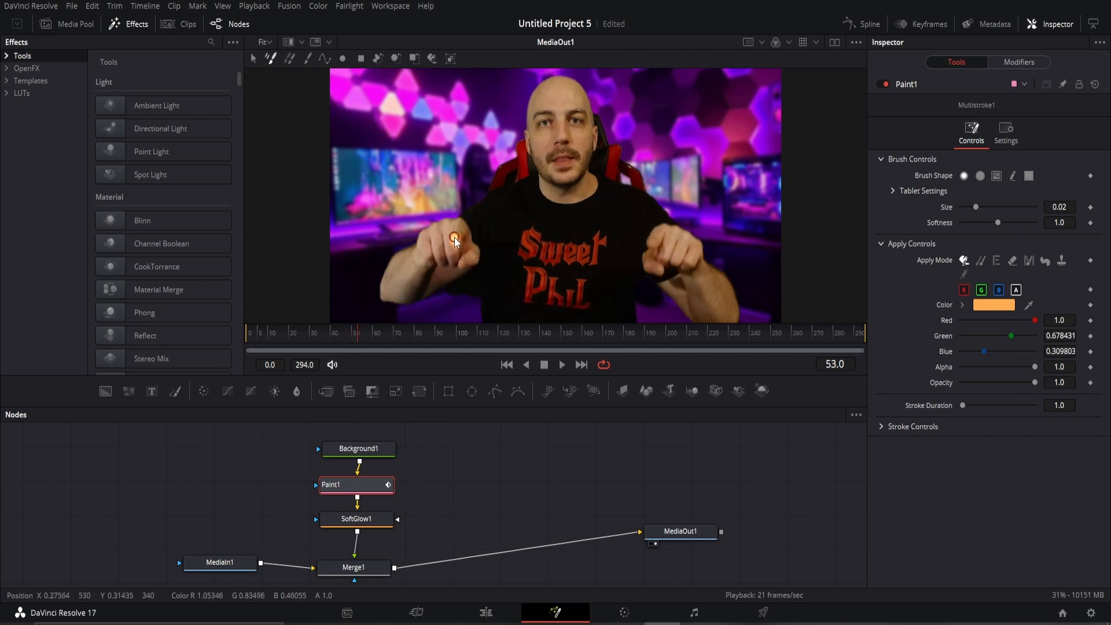
{"action": "left_click_drag", "start_coordinate": [653, 250], "coordinate": [652, 244]}
{"action": "key", "text": "Right"}
{"action": "left_click", "coordinate": [654, 235]}
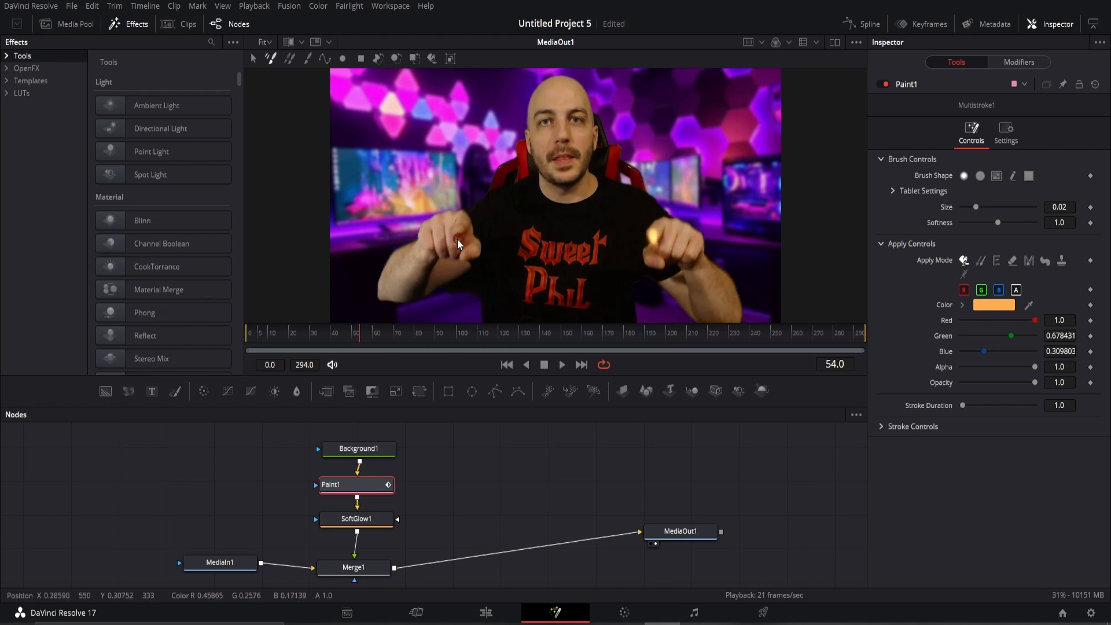
{"action": "key", "text": "Right"}
{"action": "left_click", "coordinate": [456, 232]}
{"action": "key", "text": "Right"}
{"action": "left_click", "coordinate": [654, 227]}
{"action": "left_click", "coordinate": [460, 229]}
{"action": "key", "text": "Right"}
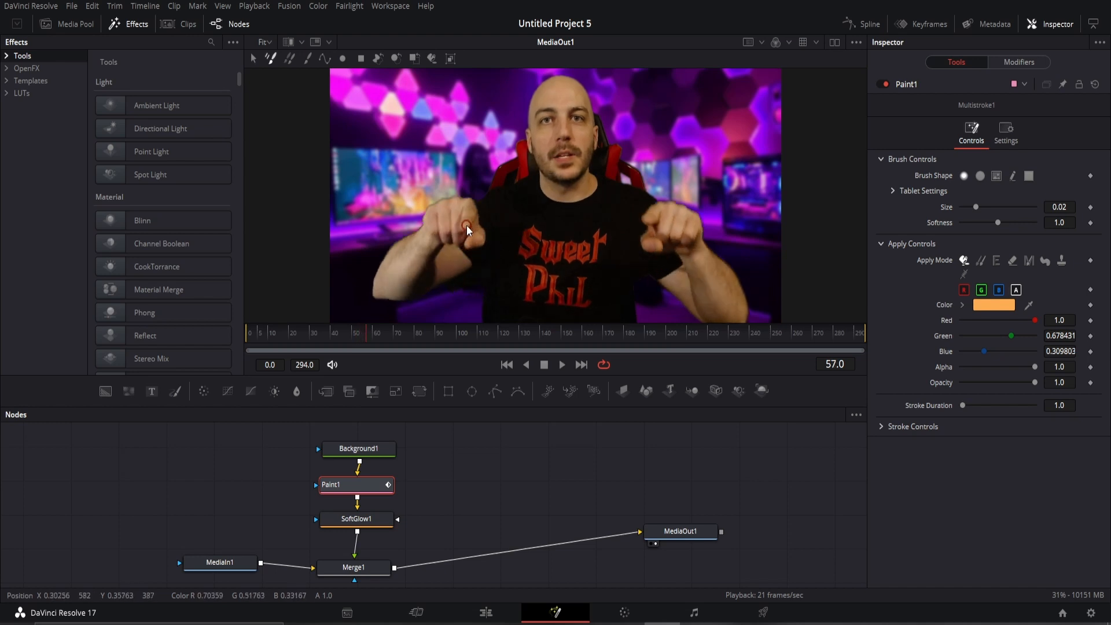
{"action": "key", "text": "Right"}
{"action": "left_click", "coordinate": [651, 220]}
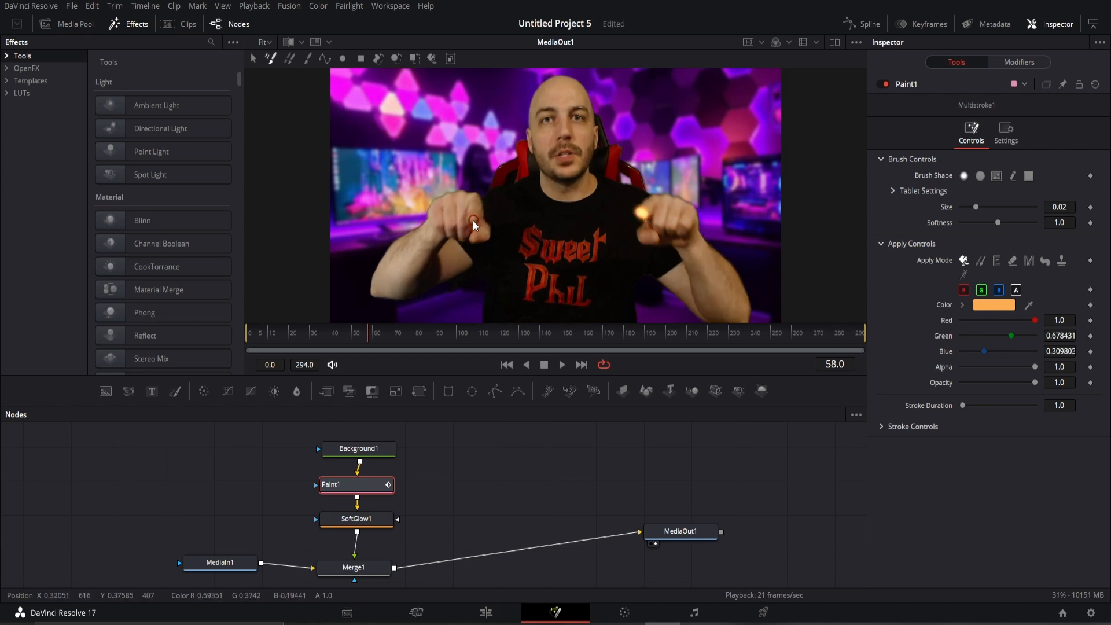
{"action": "left_click", "coordinate": [471, 221]}
Continue painting fingertip dots frame by frame from frame 59 to about 79.
{"action": "key", "text": "Right"}
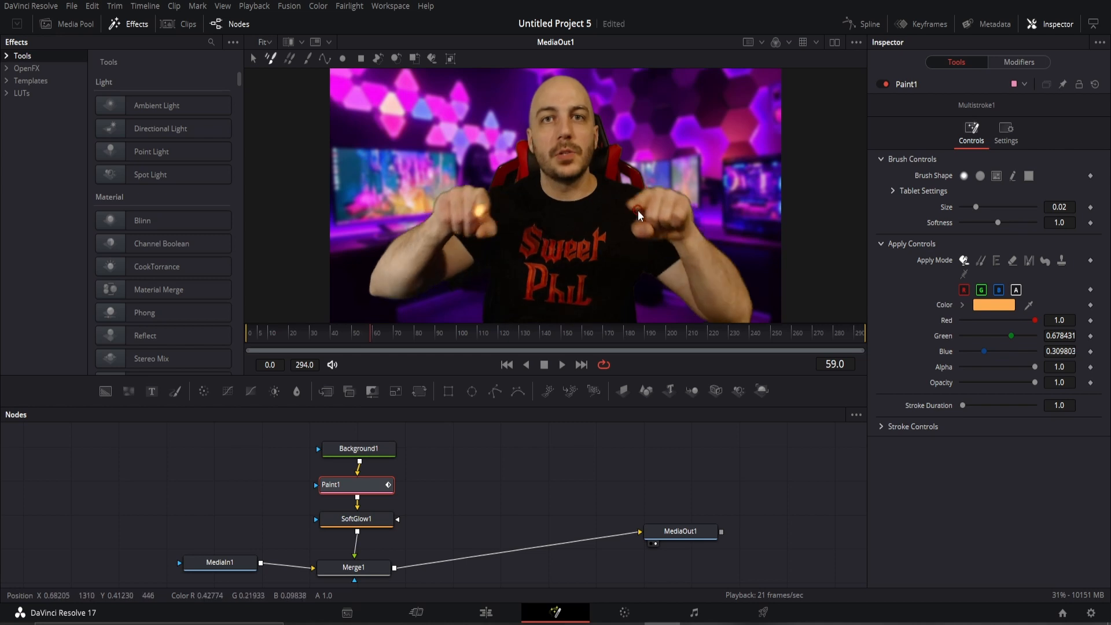
{"action": "key", "text": "Right"}
{"action": "left_click", "coordinate": [630, 203]}
{"action": "key", "text": "Right"}
{"action": "left_click", "coordinate": [504, 195]}
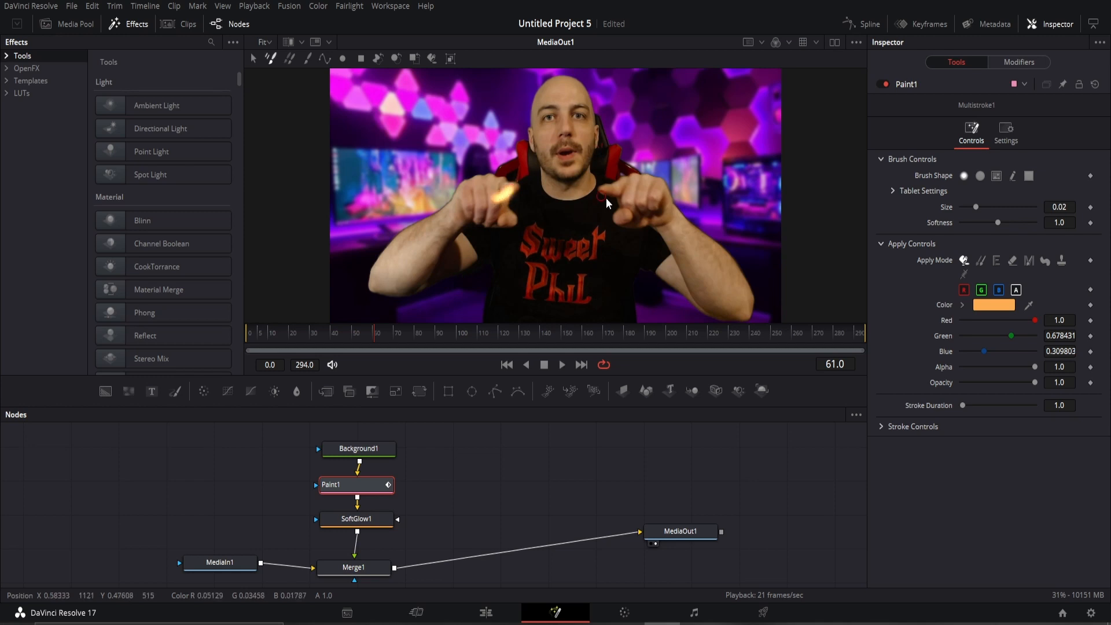
{"action": "key", "text": "Right"}
{"action": "key", "text": "Right"}
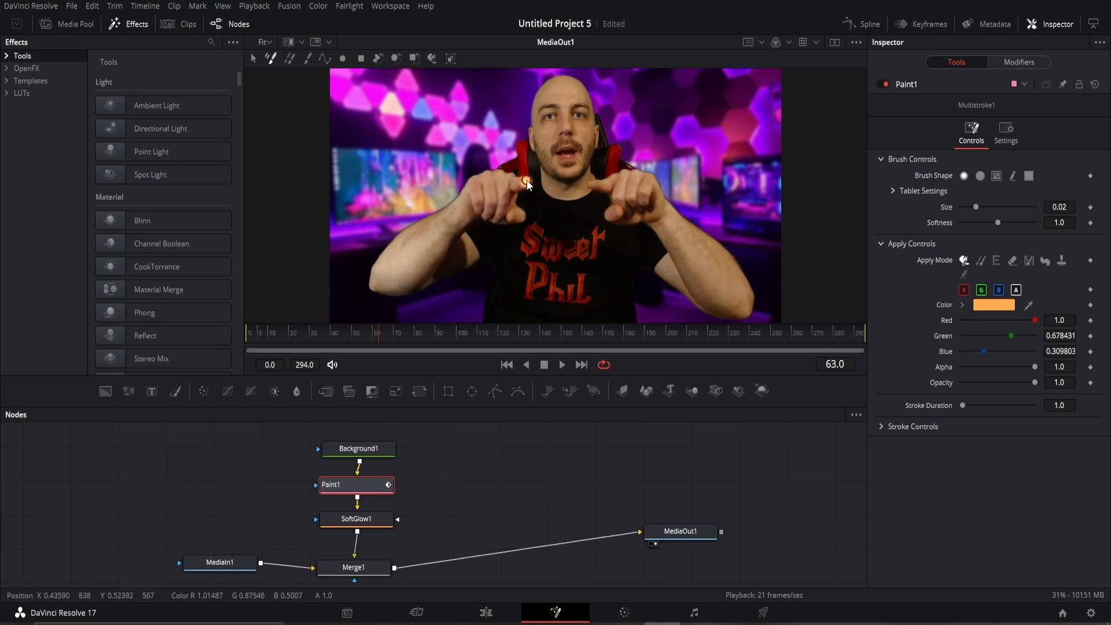
{"action": "key", "text": "Right"}
{"action": "key", "text": "Right"}
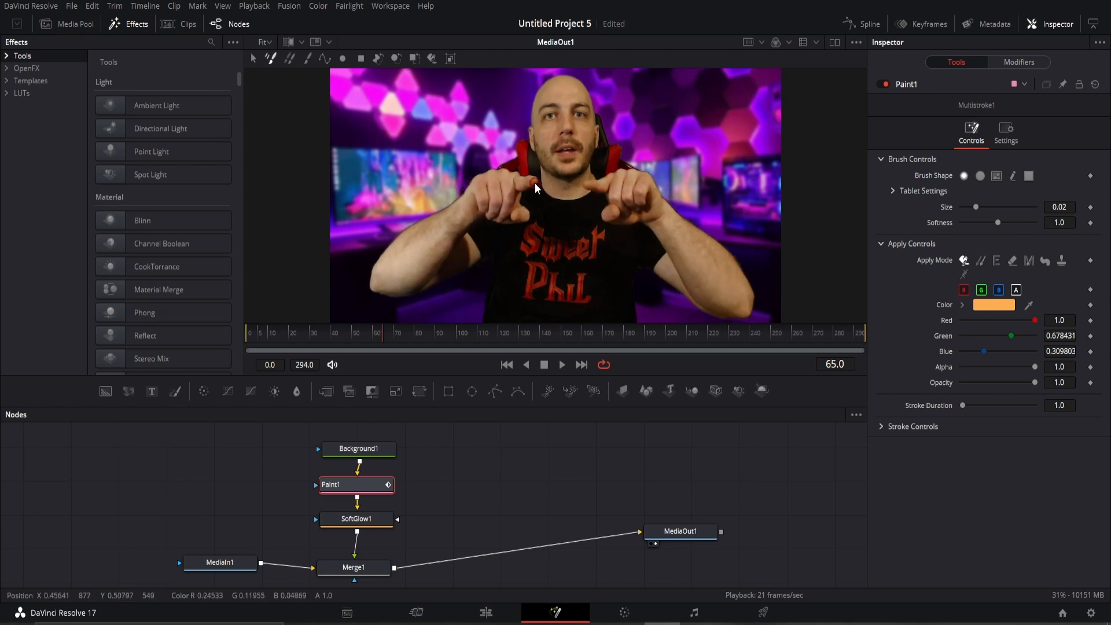
{"action": "left_click", "coordinate": [533, 182]}
{"action": "left_click", "coordinate": [589, 184]}
{"action": "key", "text": "Right"}
{"action": "left_click", "coordinate": [589, 184]}
{"action": "left_click", "coordinate": [532, 181]}
{"action": "key", "text": "Right"}
{"action": "left_click", "coordinate": [533, 180]}
{"action": "left_click", "coordinate": [588, 184]}
{"action": "key", "text": "Right"}
{"action": "left_click", "coordinate": [588, 184]}
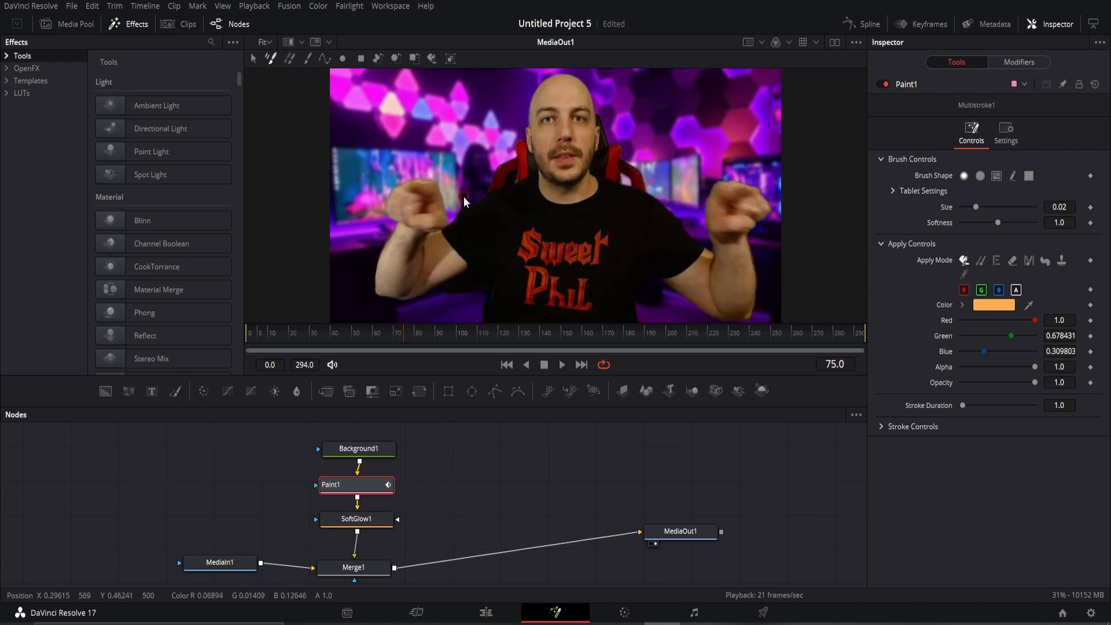
{"action": "left_click_drag", "start_coordinate": [464, 197], "coordinate": [408, 188]}
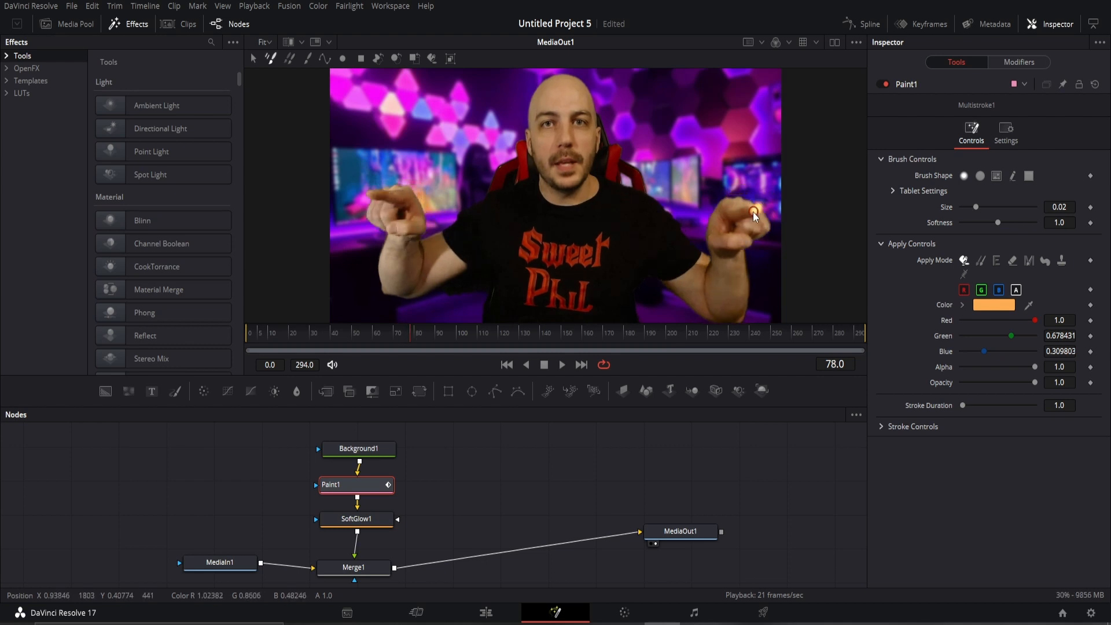
Paint the remaining fingertip dots through frame 89 and play the clip to review.
{"action": "key", "text": "Right"}
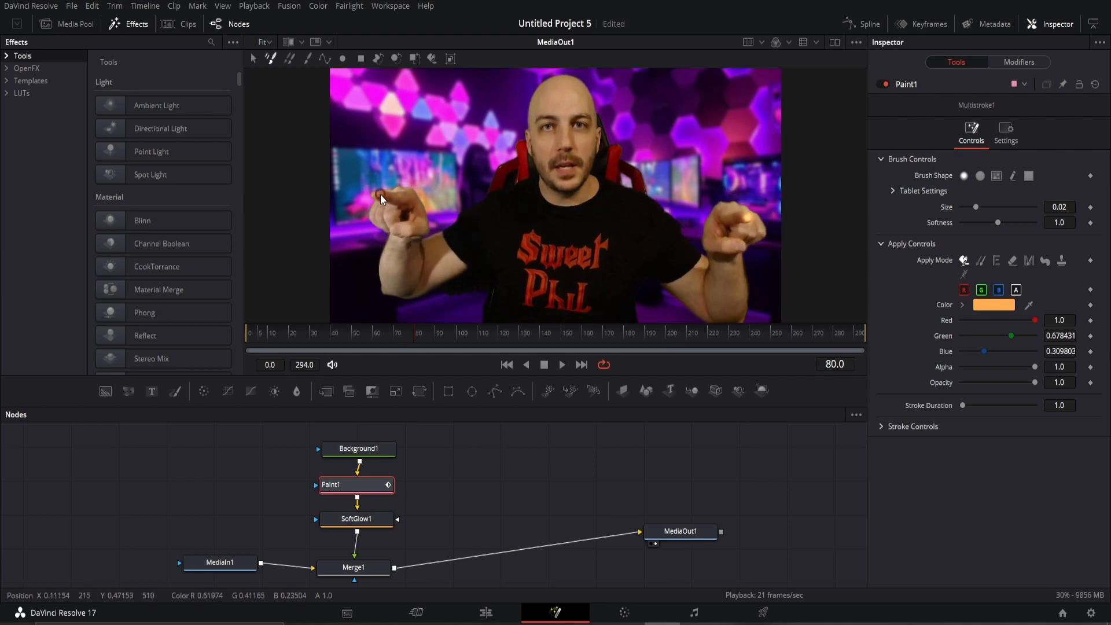
{"action": "key", "text": "Right"}
{"action": "key", "text": "Right"}
{"action": "key", "text": "Right"}
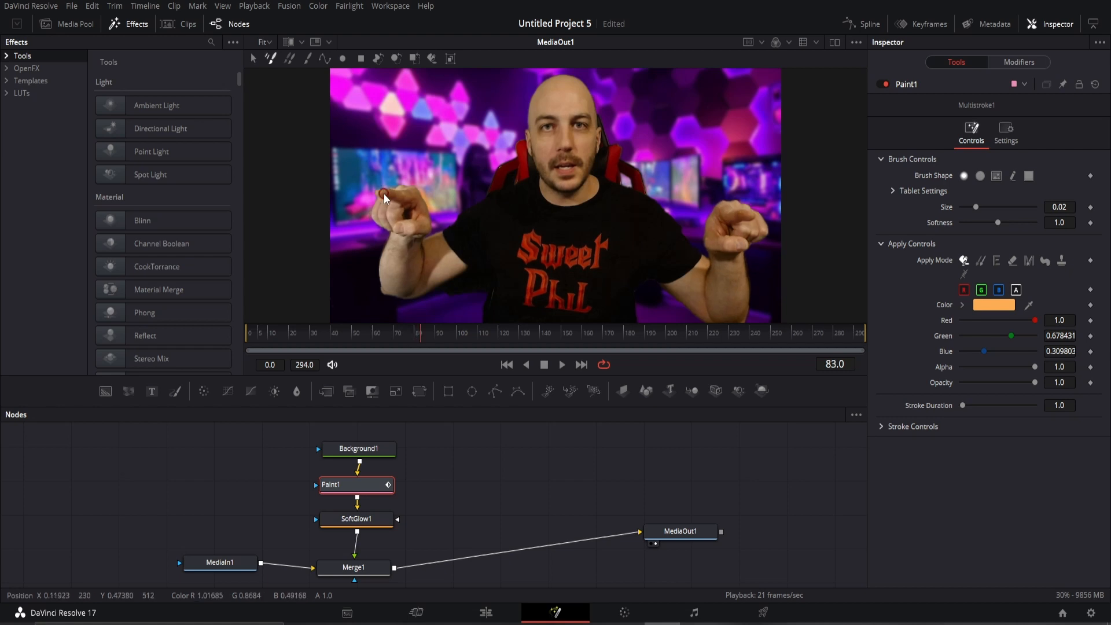
{"action": "key", "text": "Right"}
{"action": "key", "text": "Right"}
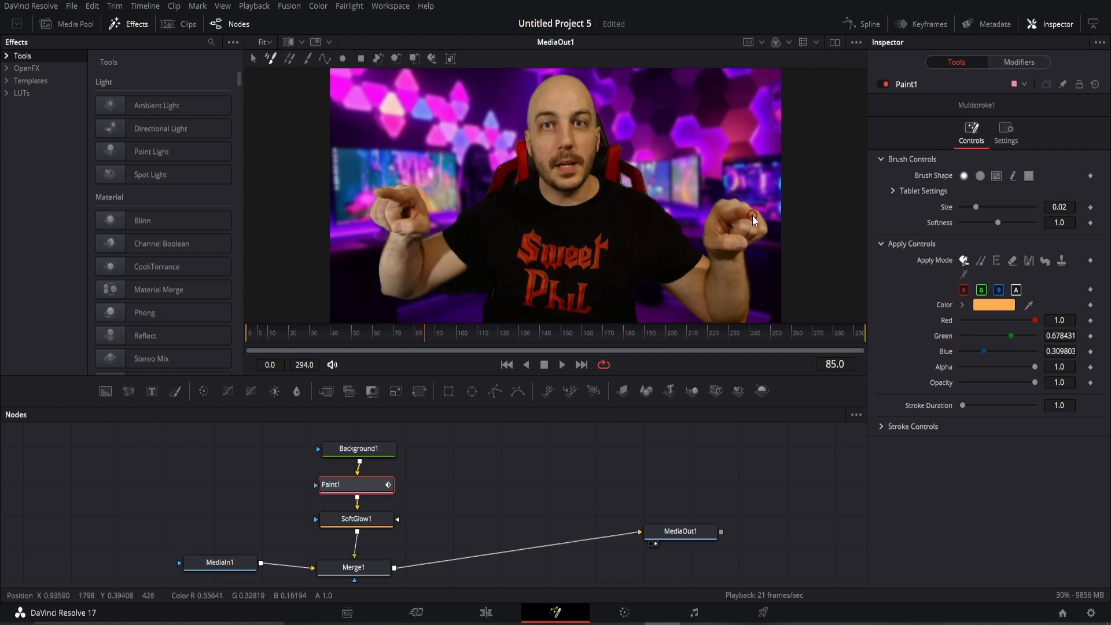
{"action": "key", "text": "Right"}
{"action": "key", "text": "Right"}
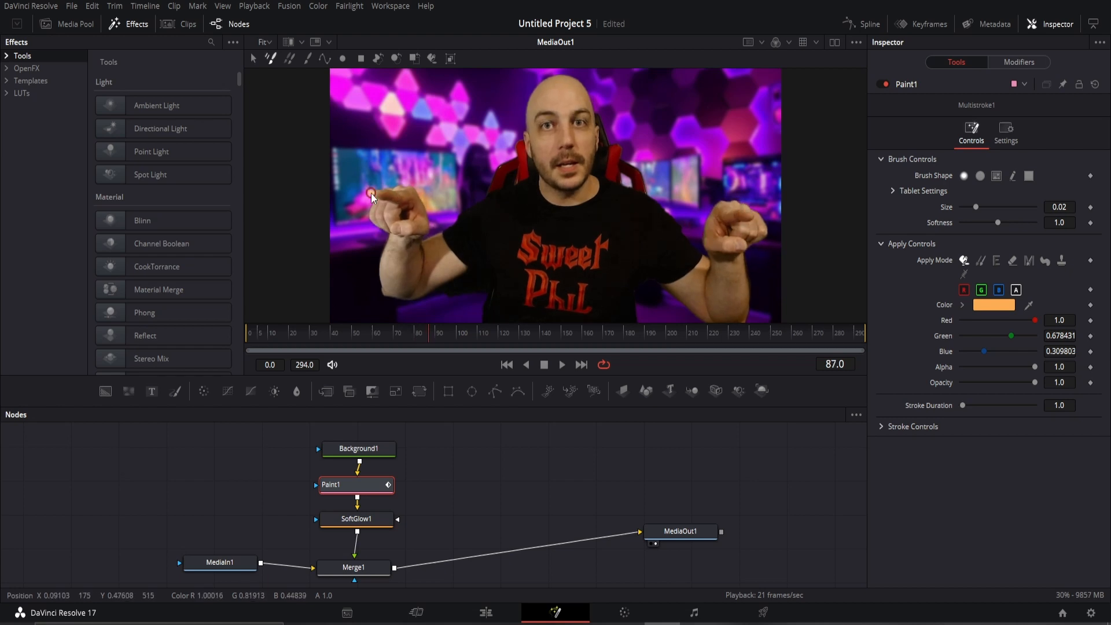
{"action": "key", "text": "Right"}
{"action": "left_click", "coordinate": [744, 218]}
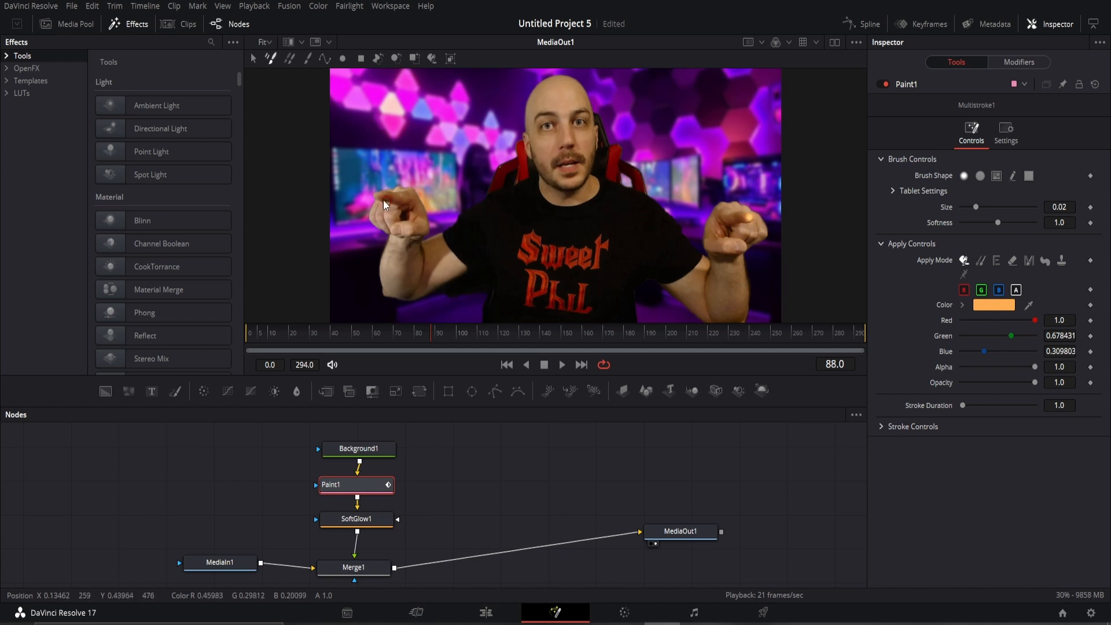
{"action": "key", "text": "Right"}
{"action": "key", "text": "Right"}
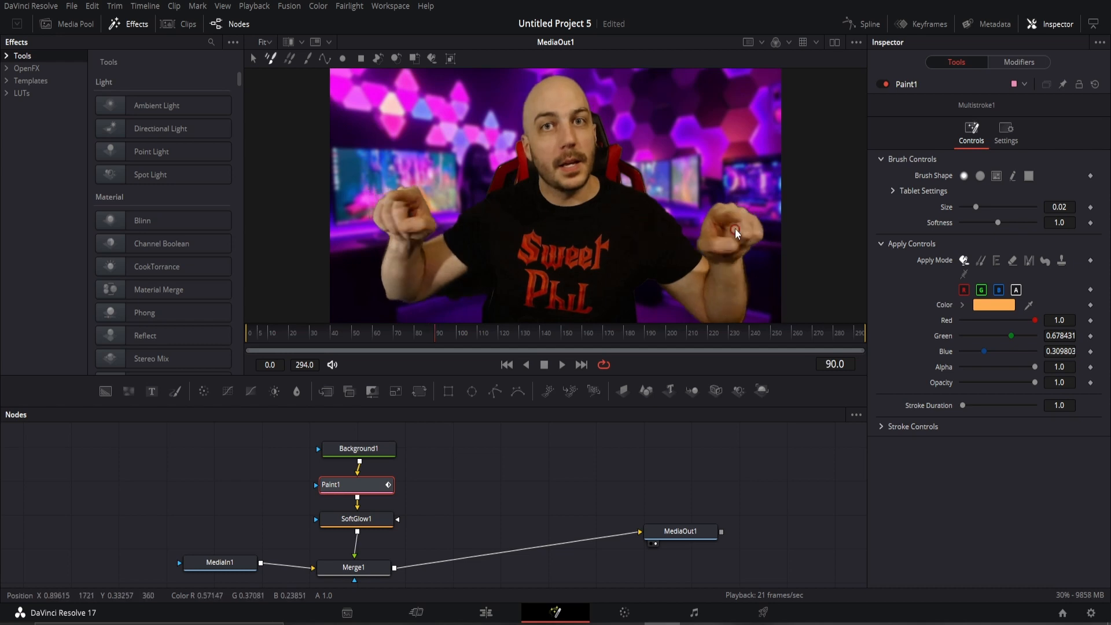
{"action": "key", "text": "space"}
Replay the painted section from frames 22 and 34, then park the playhead on frame 132.
{"action": "left_click", "coordinate": [295, 335]}
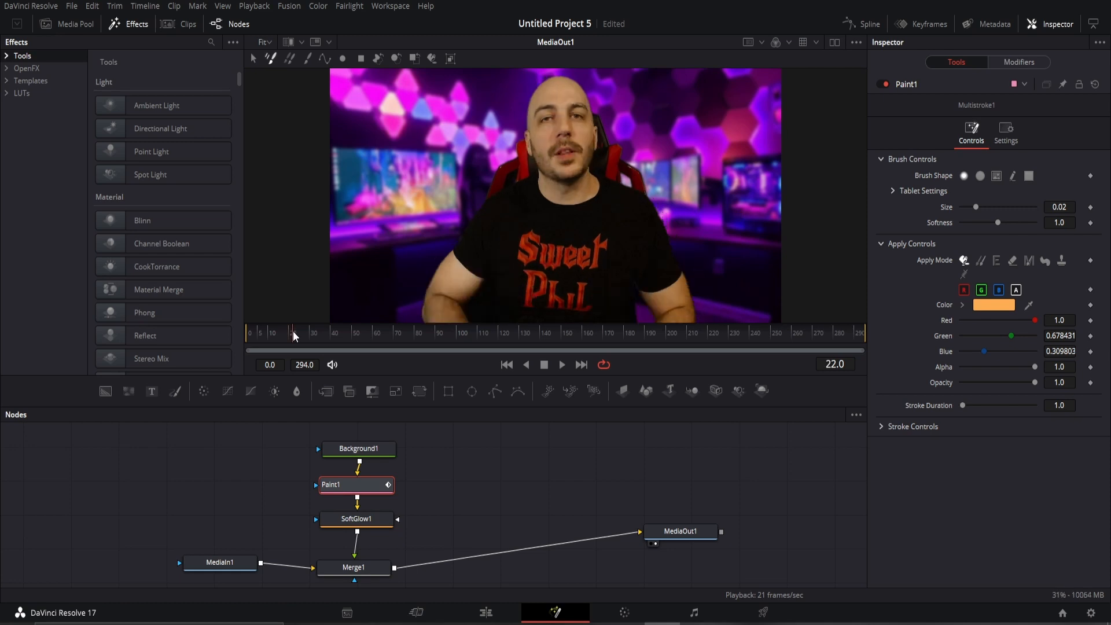
{"action": "key", "text": "space"}
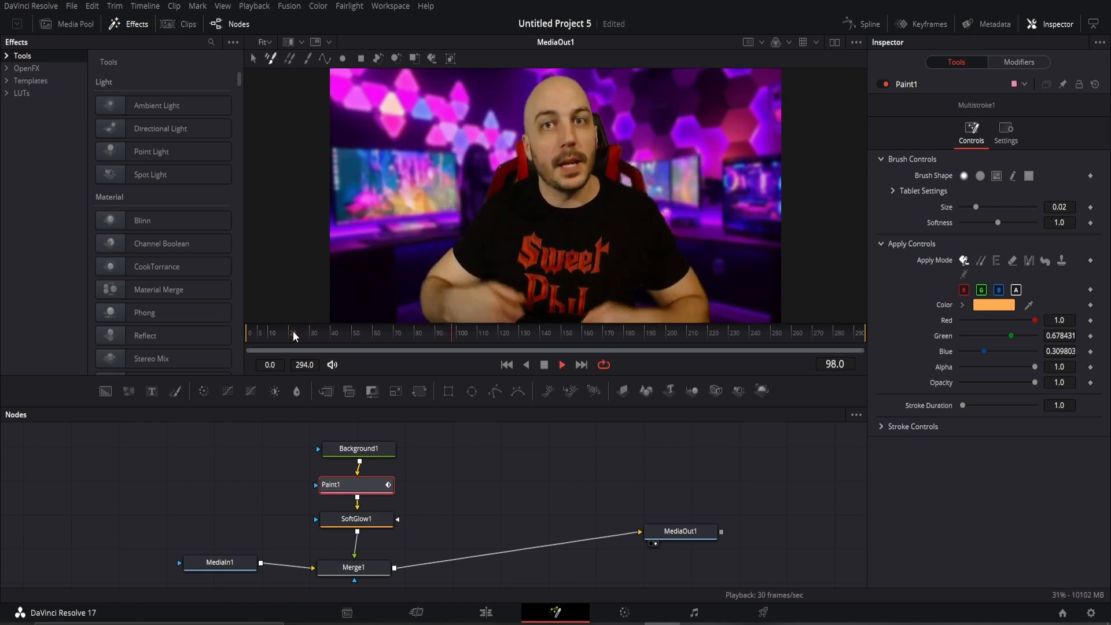
{"action": "key", "text": "space"}
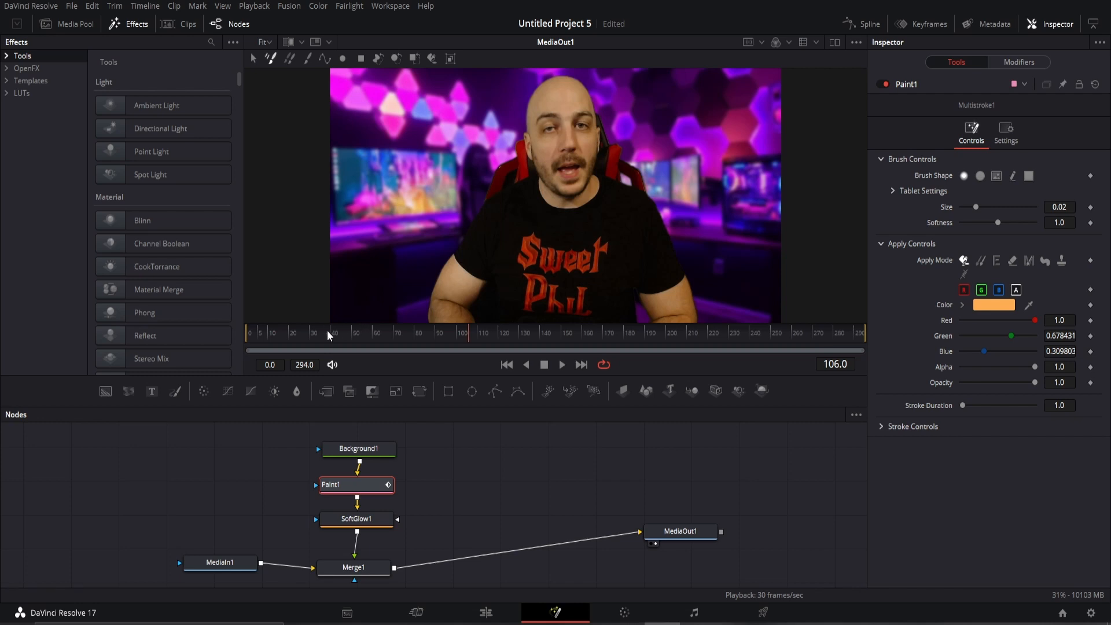
{"action": "left_click", "coordinate": [318, 330]}
{"action": "key", "text": "space"}
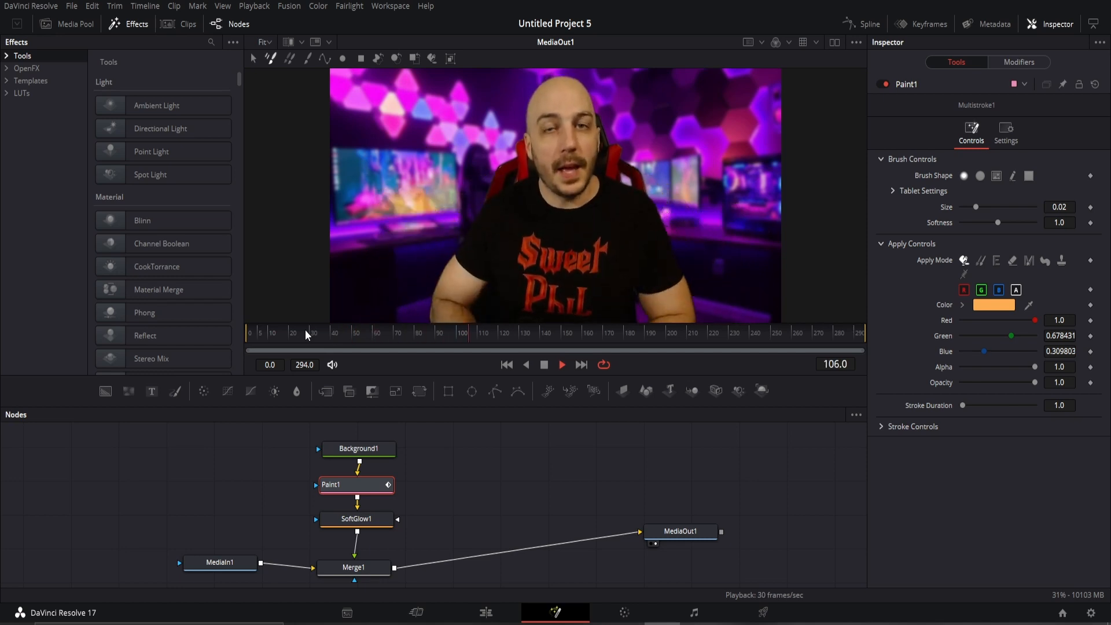
{"action": "key", "text": "space"}
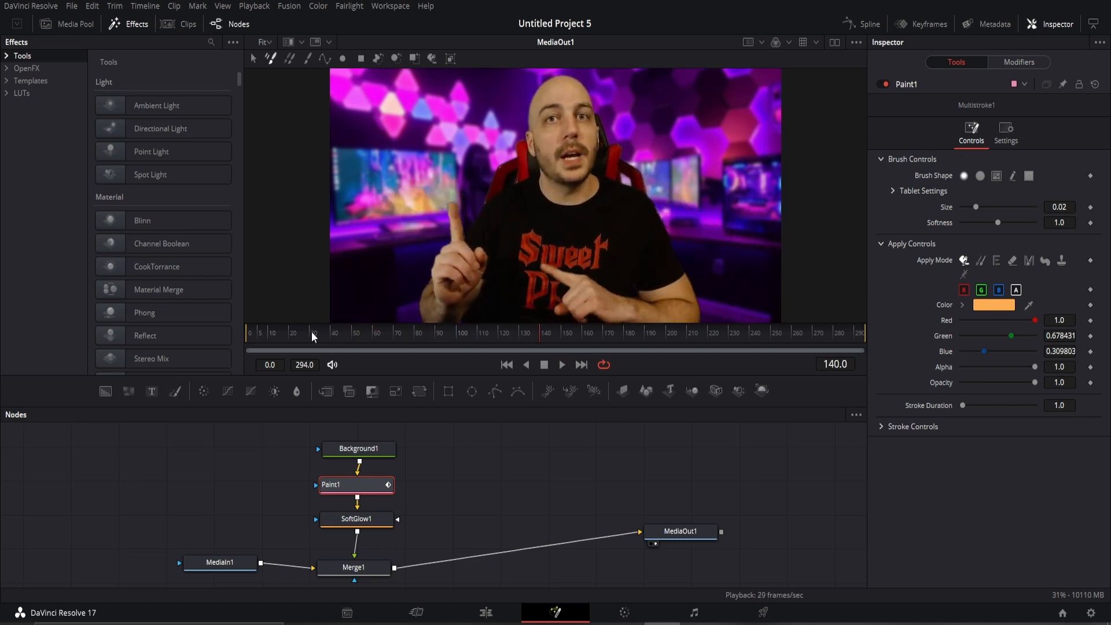
{"action": "key", "text": "shift+Left"}
{"action": "key", "text": "shift+Left"}
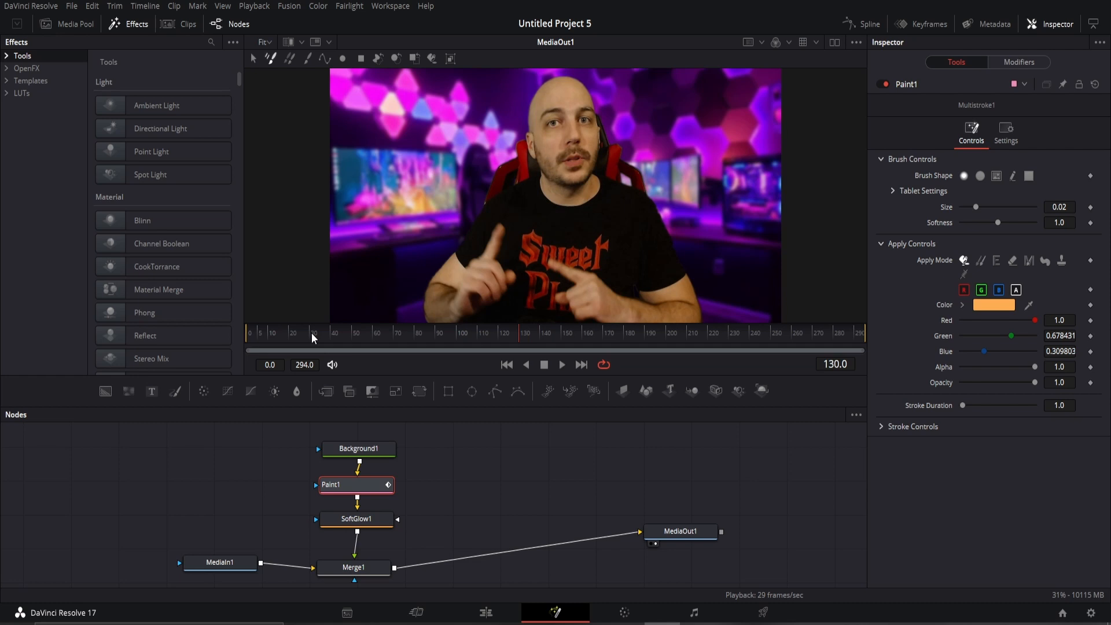
{"action": "key", "text": "Right"}
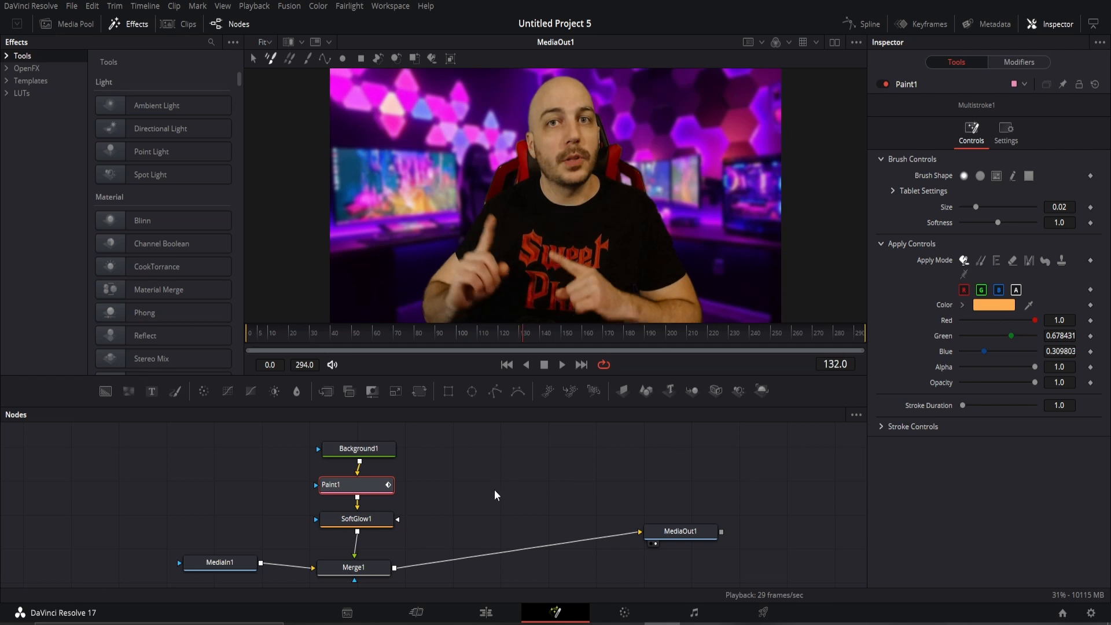
{"action": "left_click", "coordinate": [513, 474]}
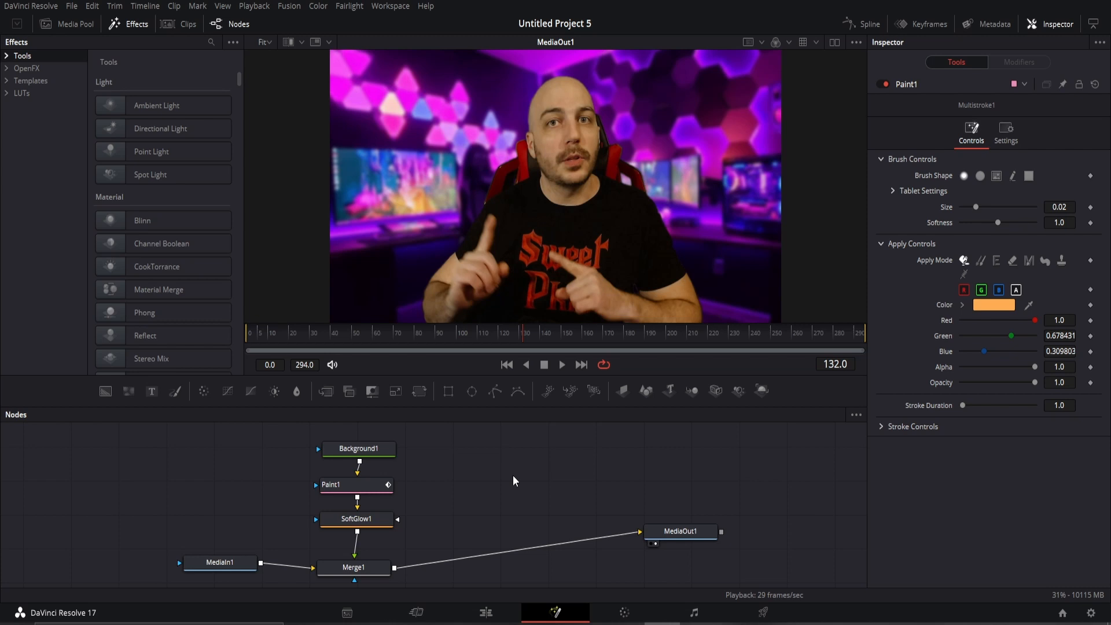
Add a SoftGlow2 node and insert a Merge2 between Merge1 and MediaOut1.
{"action": "key", "text": "shift+space"}
{"action": "type", "text": "Soft Glow"}
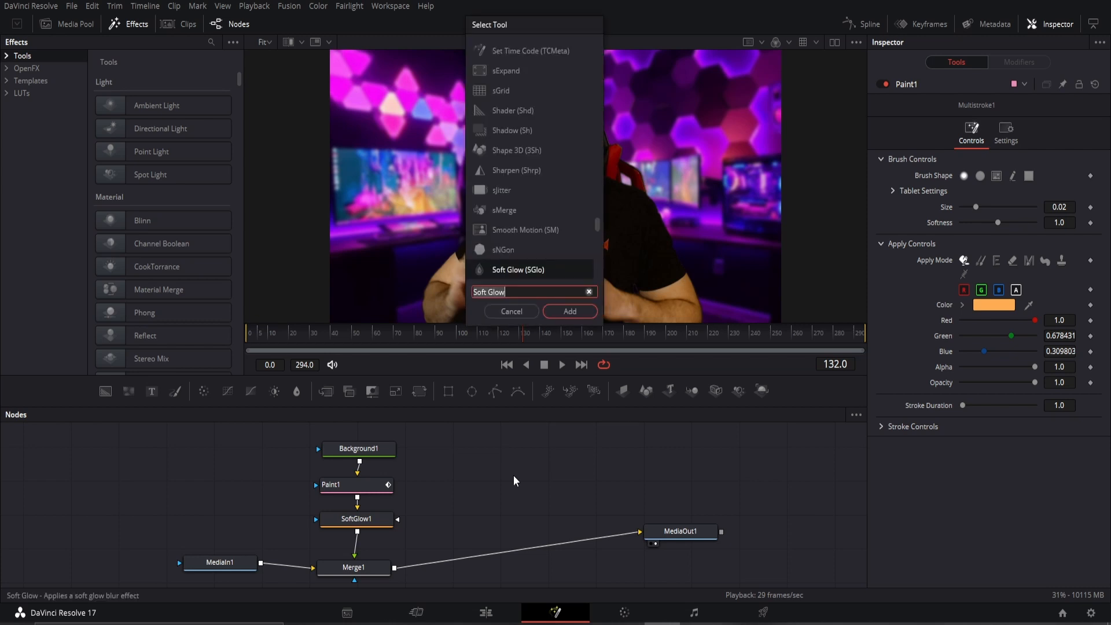
{"action": "left_click", "coordinate": [570, 312]}
{"action": "left_click_drag", "start_coordinate": [515, 472], "coordinate": [492, 520]}
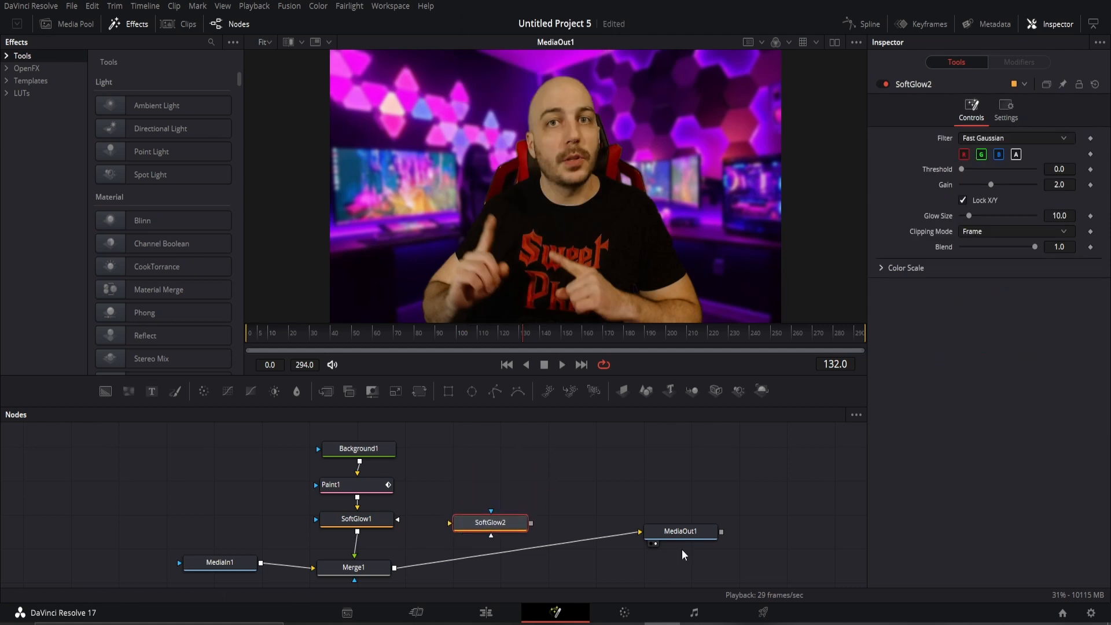
{"action": "left_click_drag", "start_coordinate": [680, 532], "coordinate": [673, 561]}
{"action": "left_click_drag", "start_coordinate": [503, 525], "coordinate": [498, 528]}
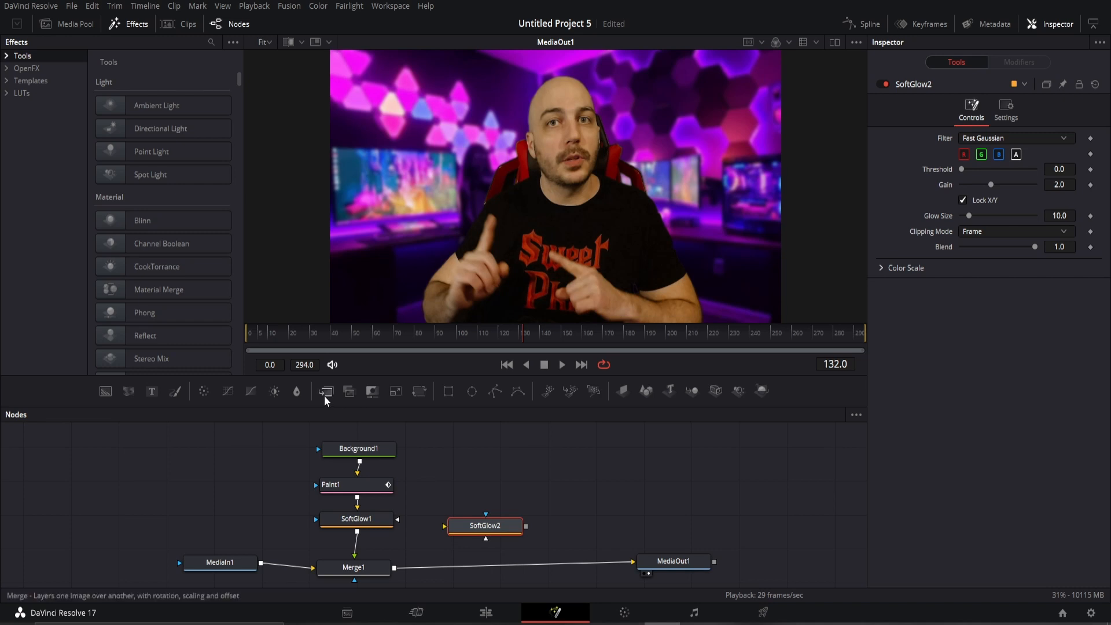
{"action": "left_click_drag", "start_coordinate": [326, 391], "coordinate": [501, 573]}
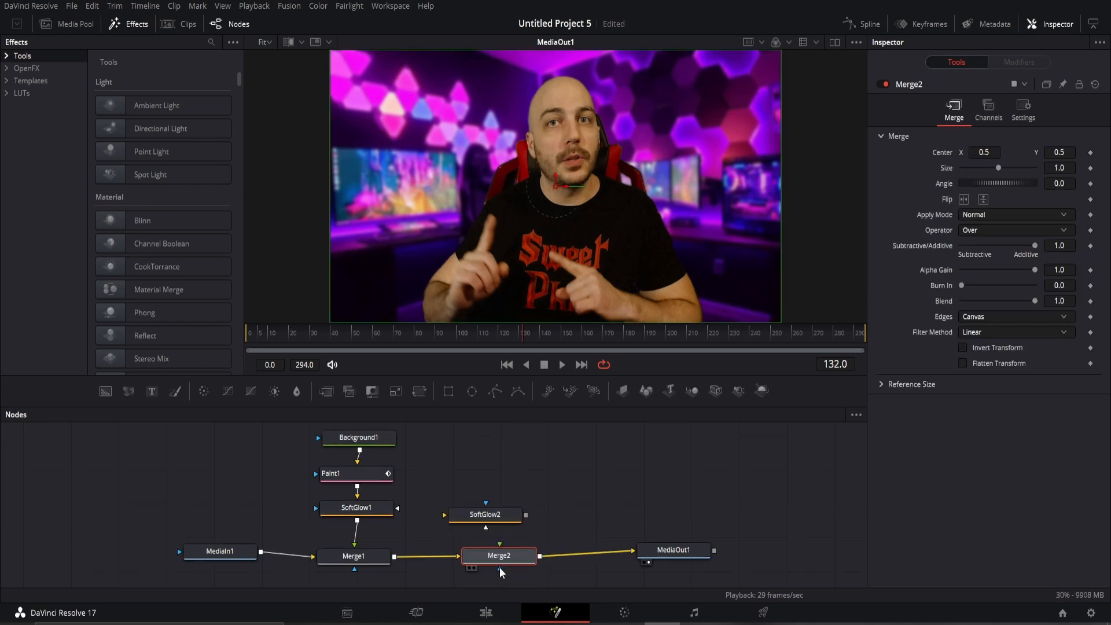
{"action": "left_click_drag", "start_coordinate": [488, 516], "coordinate": [497, 512]}
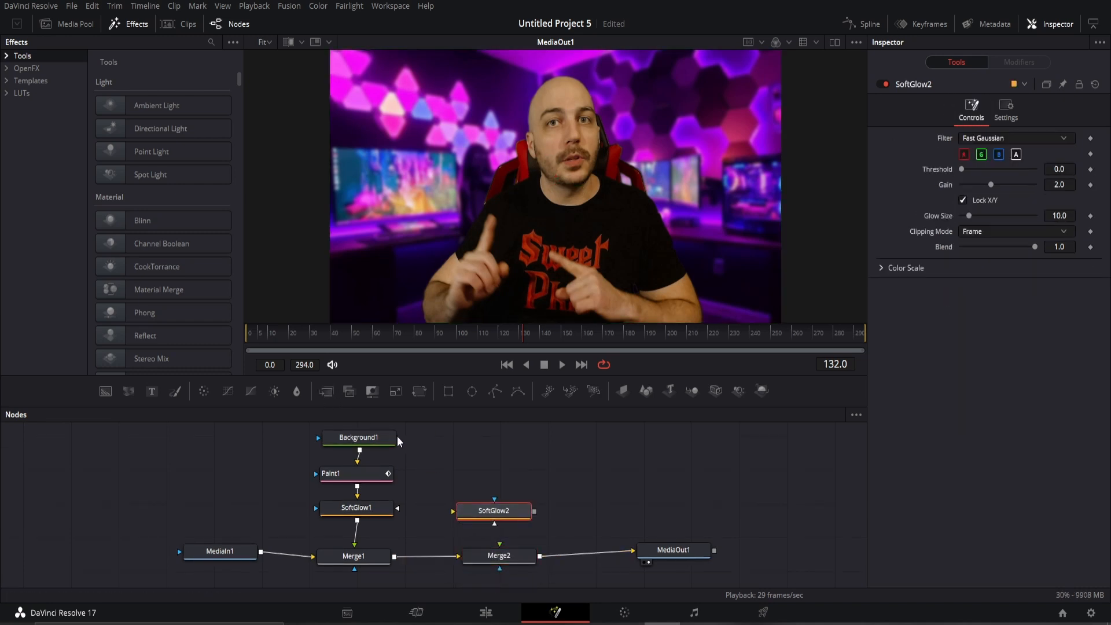
Add a Paint2 node and place it above SoftGlow2.
{"action": "key", "text": "shift+space"}
{"action": "type", "text": "Soft Glow"}
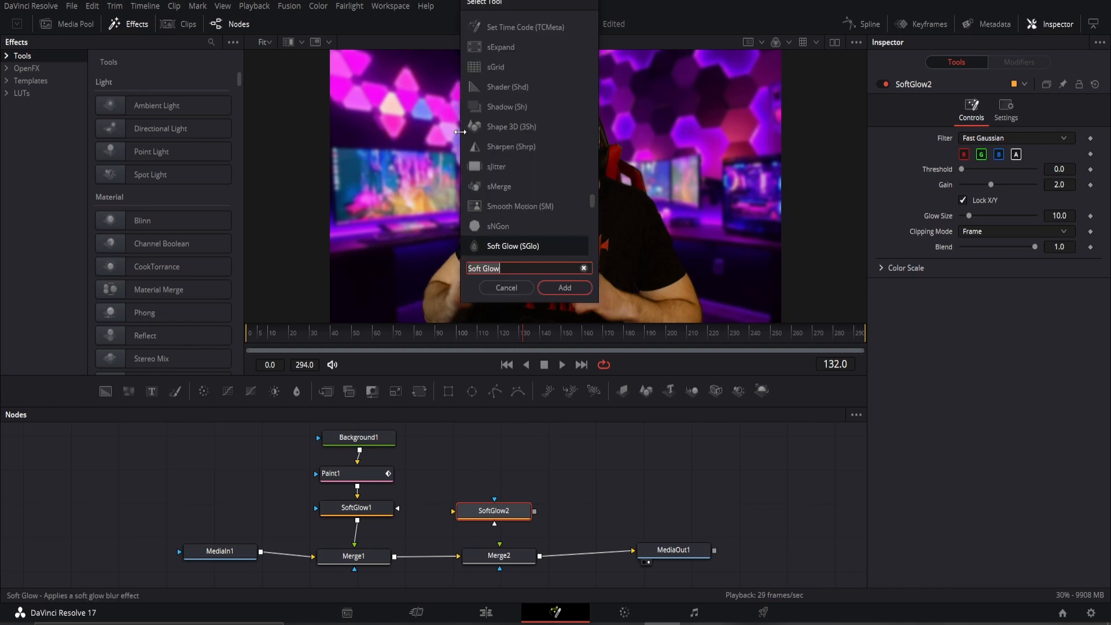
{"action": "type", "text": "paint"}
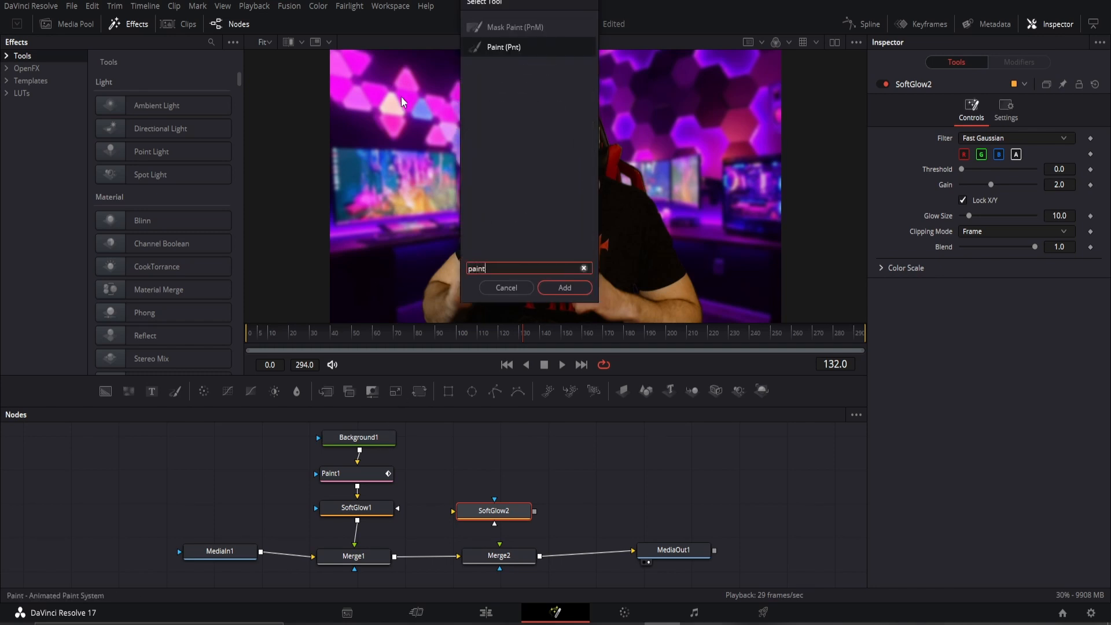
{"action": "left_click", "coordinate": [508, 47]}
{"action": "left_click", "coordinate": [565, 288]}
{"action": "mouse_move", "coordinate": [590, 520]}
{"action": "left_mouse_down"}
{"action": "mouse_move", "coordinate": [468, 470]}
{"action": "mouse_move", "coordinate": [494, 480]}
{"action": "left_mouse_up"}
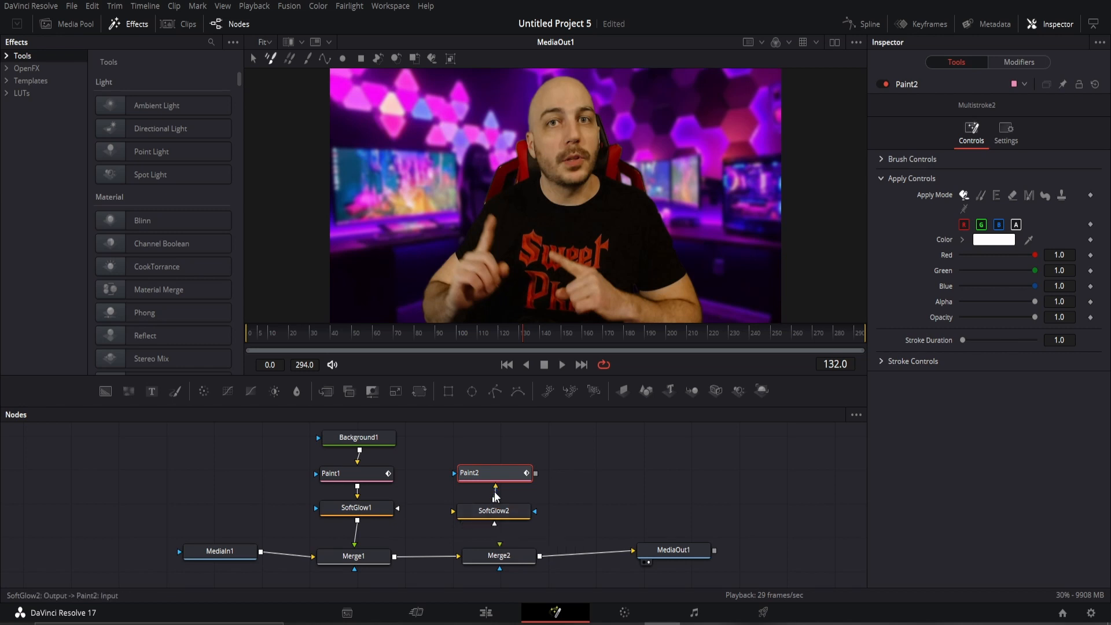
Connect Paint2 into SoftGlow2 and set Paint2's colour to green (R 0.4, G 1.0, B 0.4).
{"action": "mouse_move", "coordinate": [496, 494]}
{"action": "left_mouse_down"}
{"action": "mouse_move", "coordinate": [535, 478]}
{"action": "mouse_move", "coordinate": [493, 509]}
{"action": "mouse_move", "coordinate": [511, 536]}
{"action": "mouse_move", "coordinate": [500, 546]}
{"action": "left_mouse_up"}
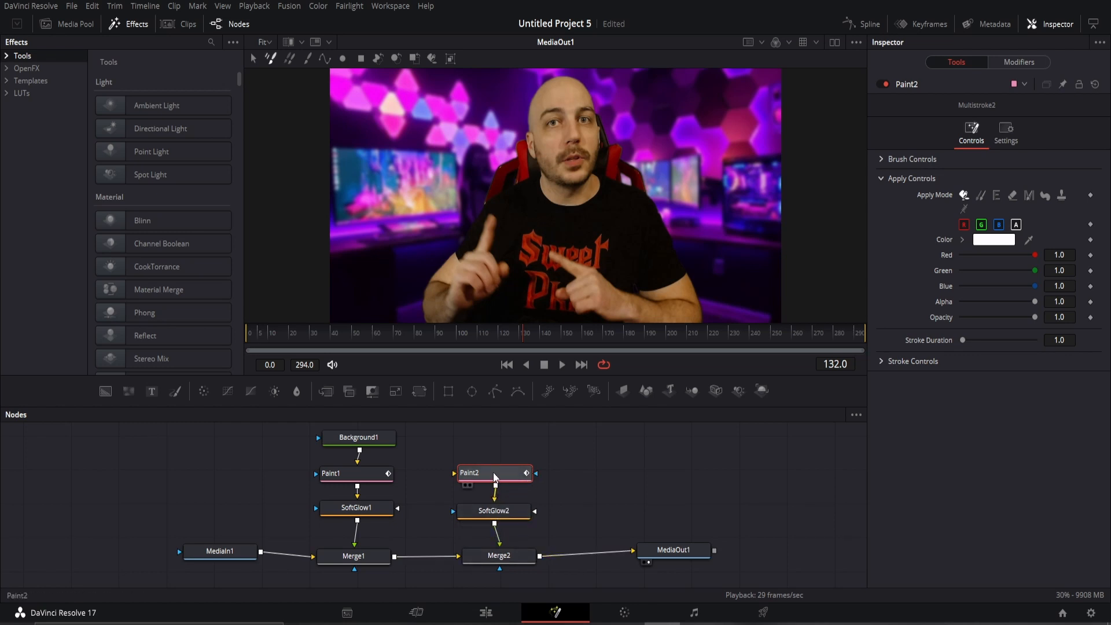
{"action": "left_click", "coordinate": [1006, 240]}
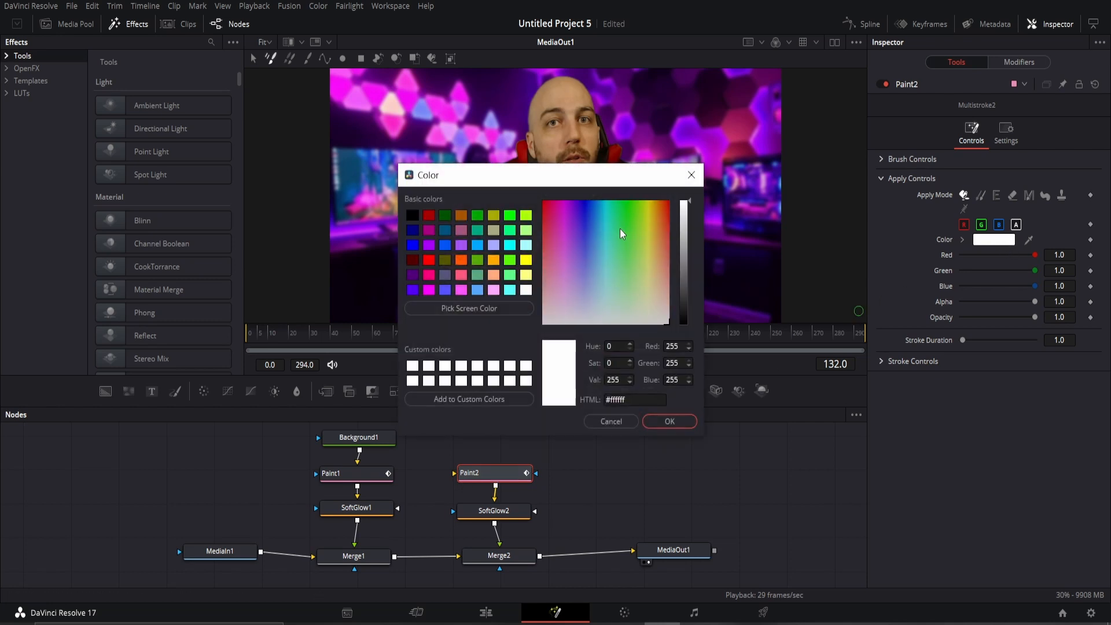
{"action": "left_click_drag", "start_coordinate": [621, 220], "coordinate": [629, 259]}
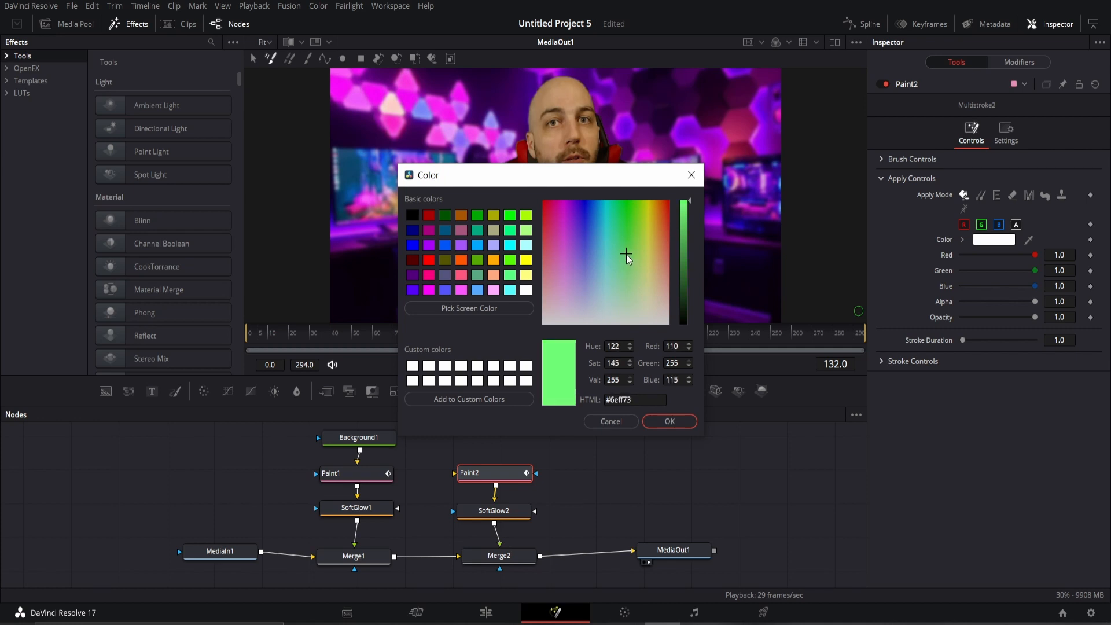
{"action": "left_click", "coordinate": [670, 421]}
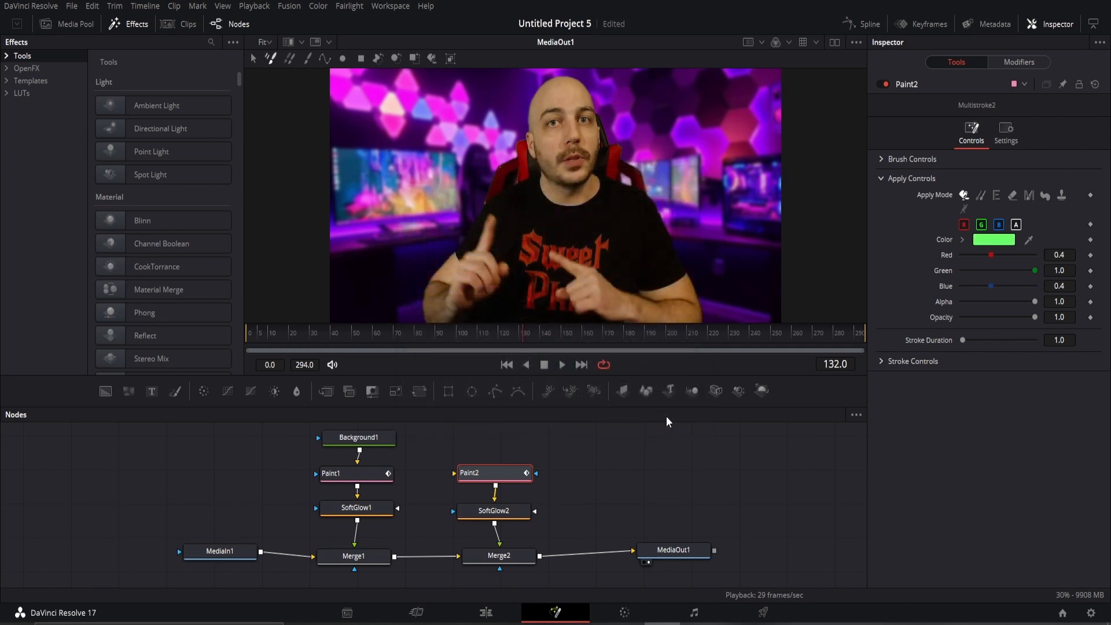
Connect Background1 into Paint2 and raise Paint2's brush size to 0.06.
{"action": "left_click_drag", "start_coordinate": [360, 450], "coordinate": [455, 473]}
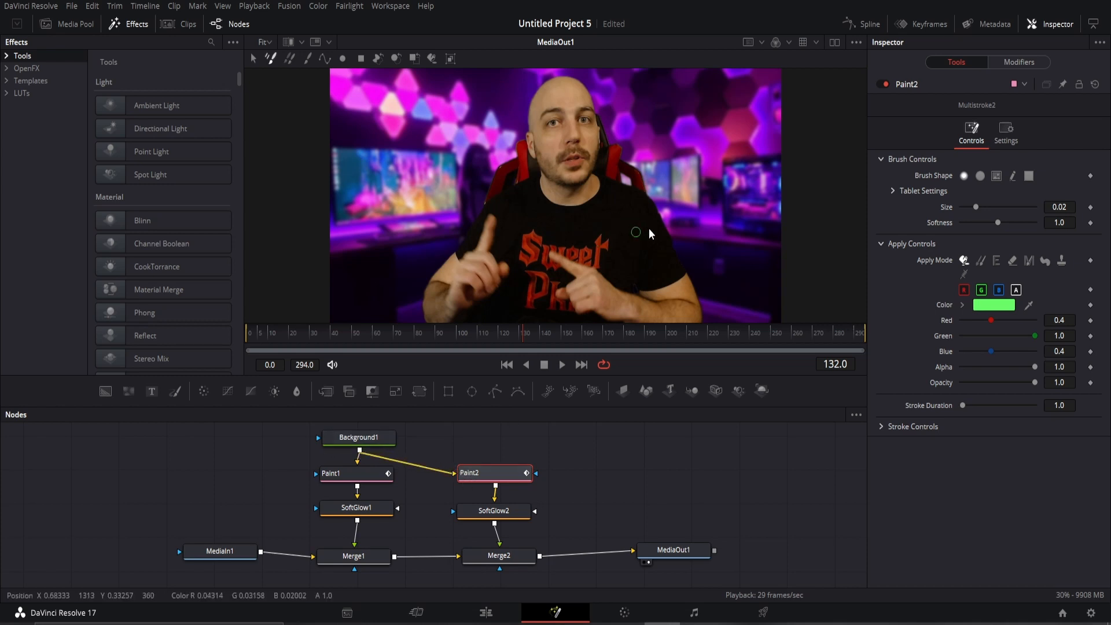
{"action": "left_click", "coordinate": [1006, 210]}
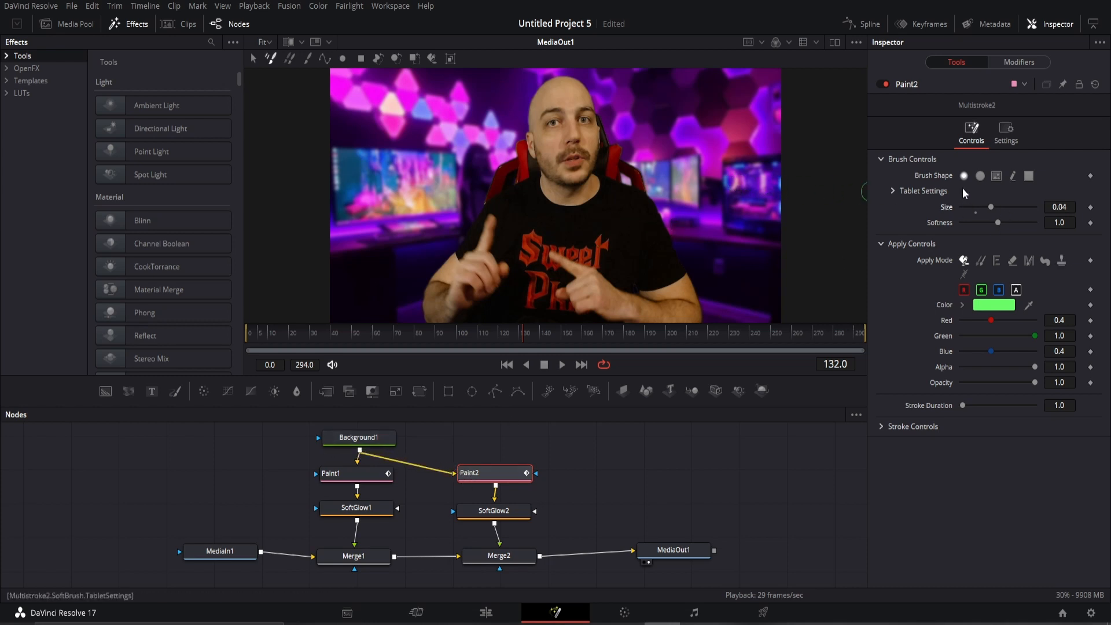
{"action": "left_click", "coordinate": [1019, 213]}
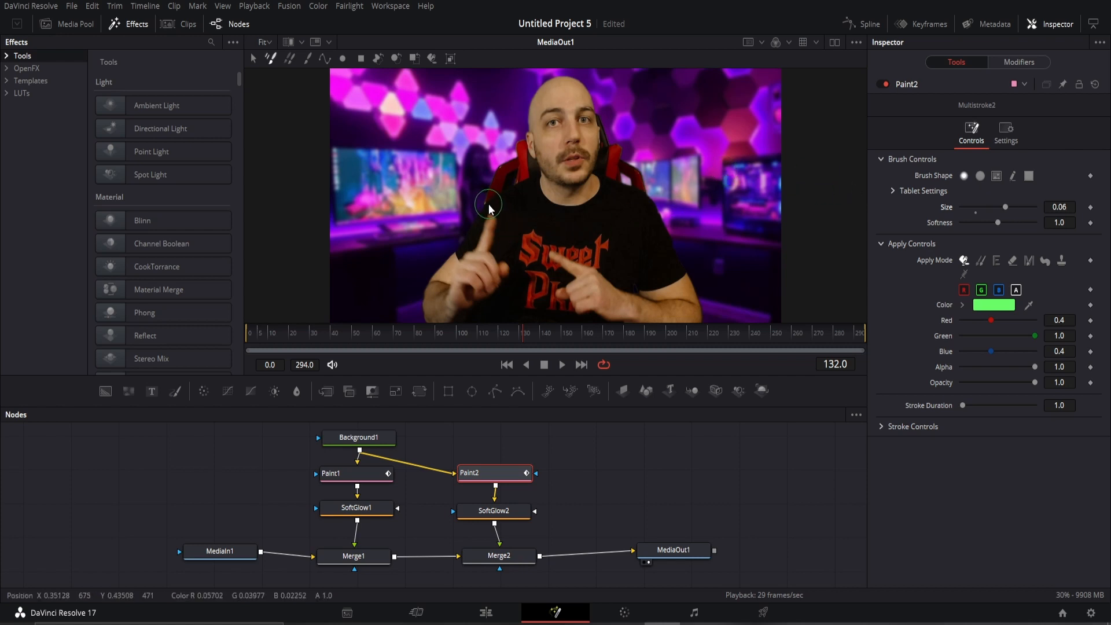
Go to frame 128 and paint a diagonal green stroke in the frame.
{"action": "key", "text": "Left"}
{"action": "key", "text": "Left"}
{"action": "key", "text": "Left"}
{"action": "key", "text": "Left"}
{"action": "key", "text": "Right"}
{"action": "key", "text": "Right"}
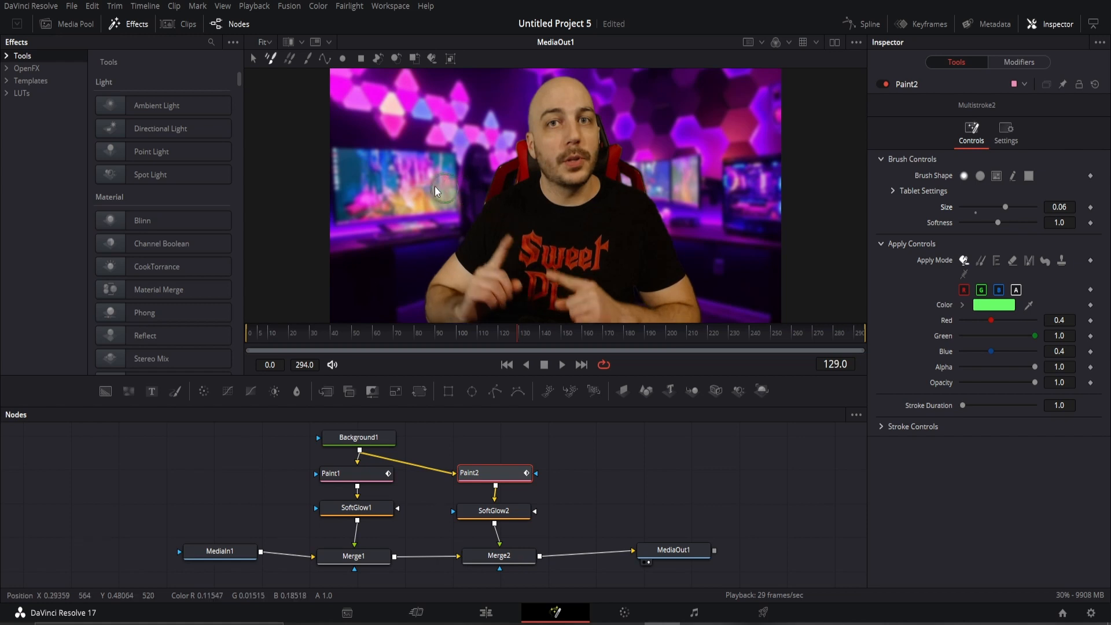
{"action": "key", "text": "Left"}
{"action": "key", "text": "Left"}
{"action": "left_click_drag", "start_coordinate": [382, 101], "coordinate": [455, 174]}
Paint a green X over the eye on each frame, stepping one frame at a time from frame 128 to 135.
{"action": "left_click", "coordinate": [468, 89]}
{"action": "left_click_drag", "start_coordinate": [457, 104], "coordinate": [386, 175]}
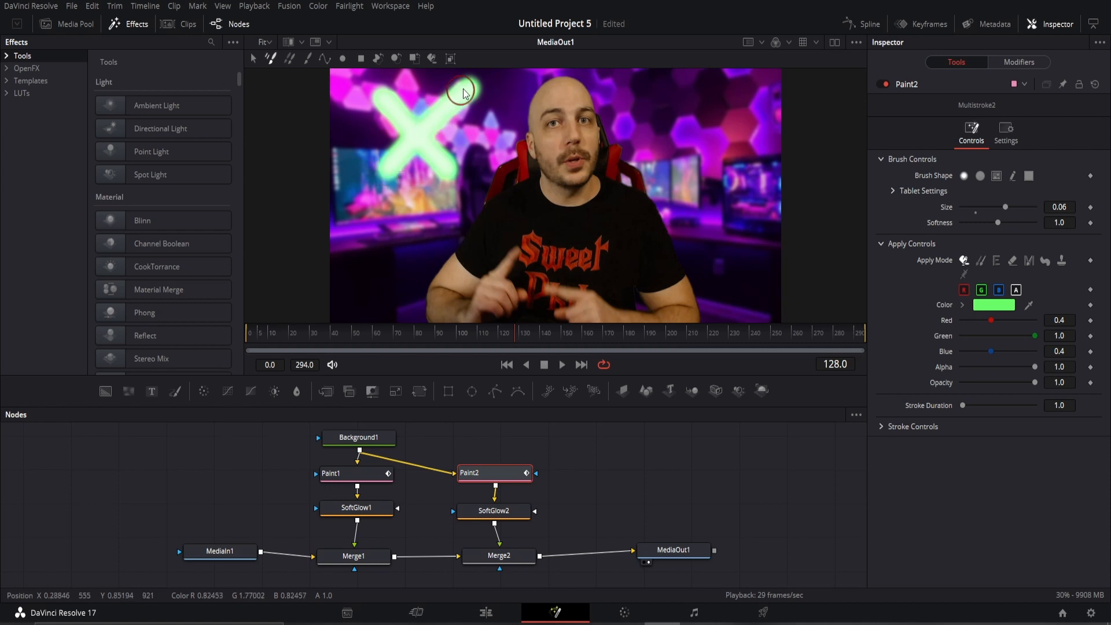
{"action": "key", "text": "Right"}
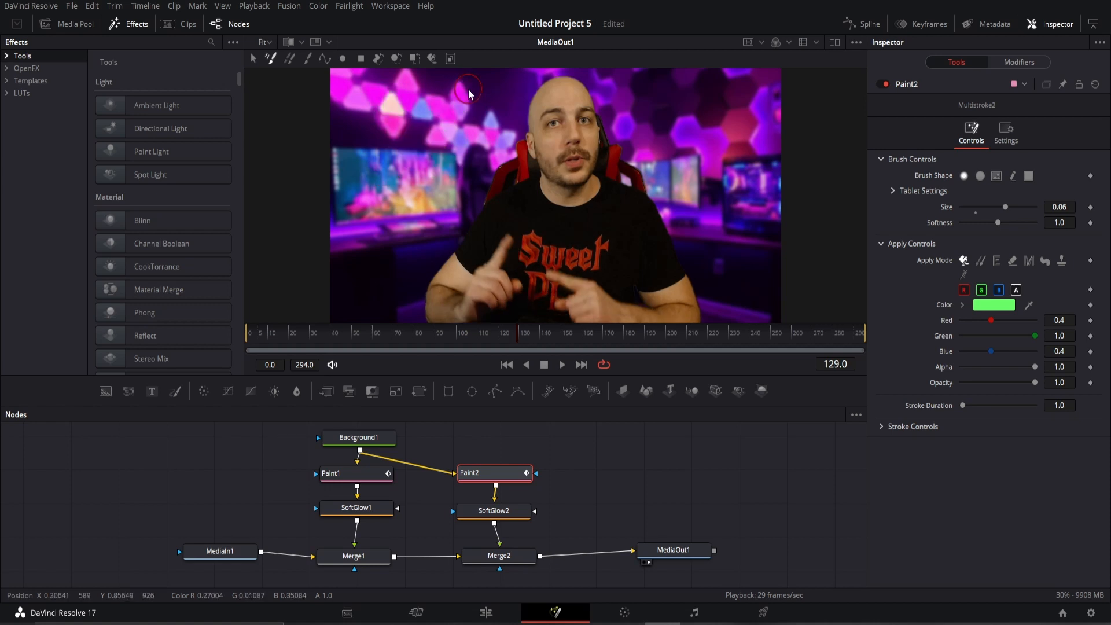
{"action": "left_click_drag", "start_coordinate": [467, 89], "coordinate": [386, 171]}
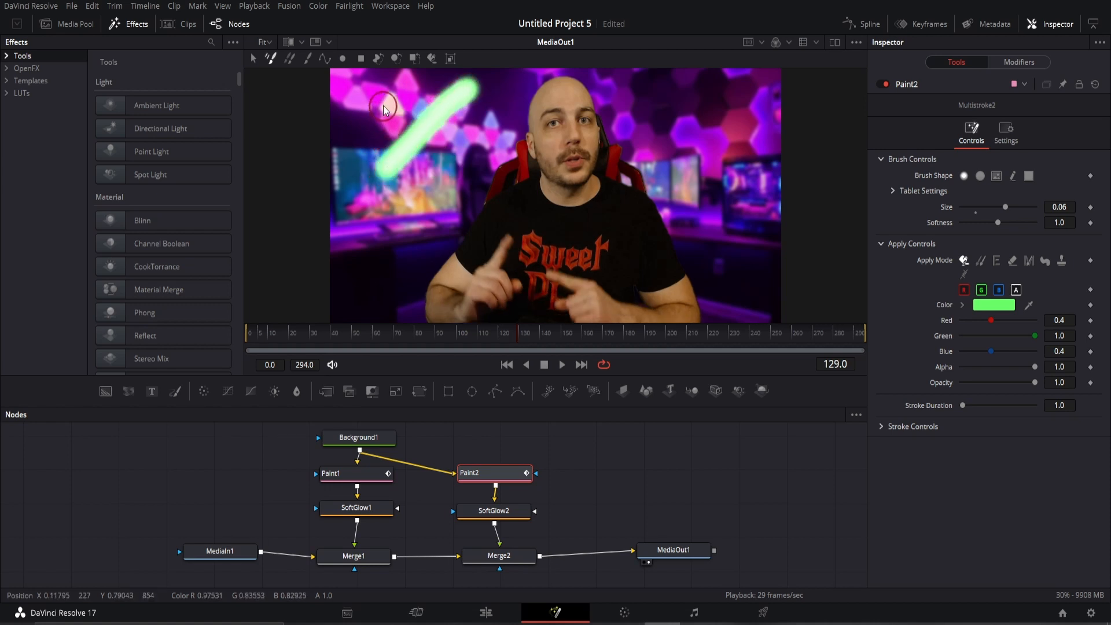
{"action": "left_click_drag", "start_coordinate": [381, 97], "coordinate": [453, 176]}
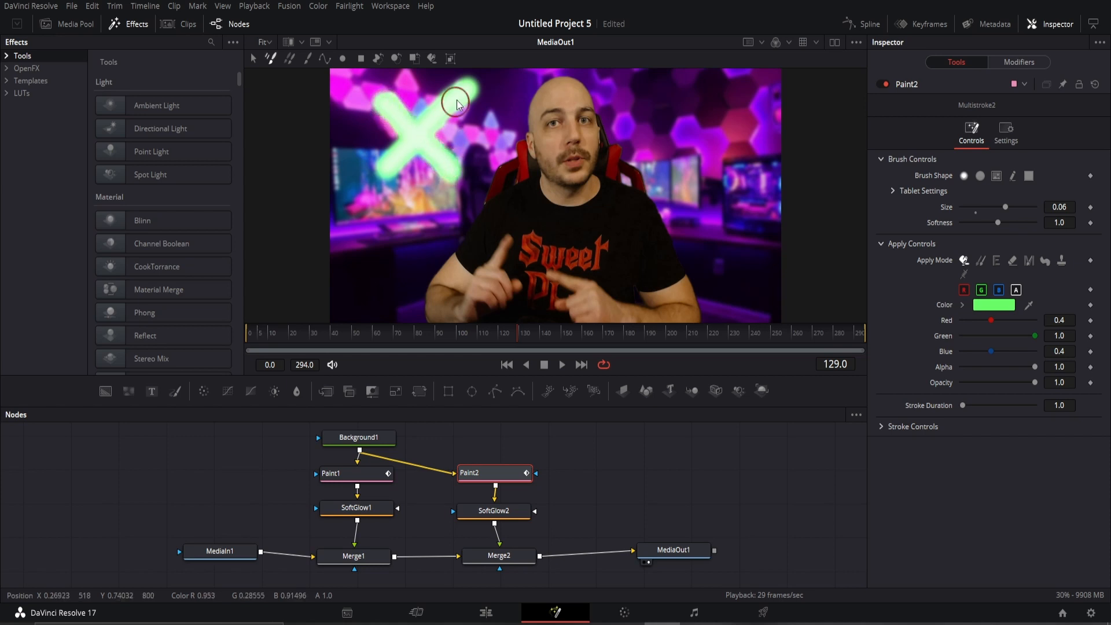
{"action": "key", "text": "Right"}
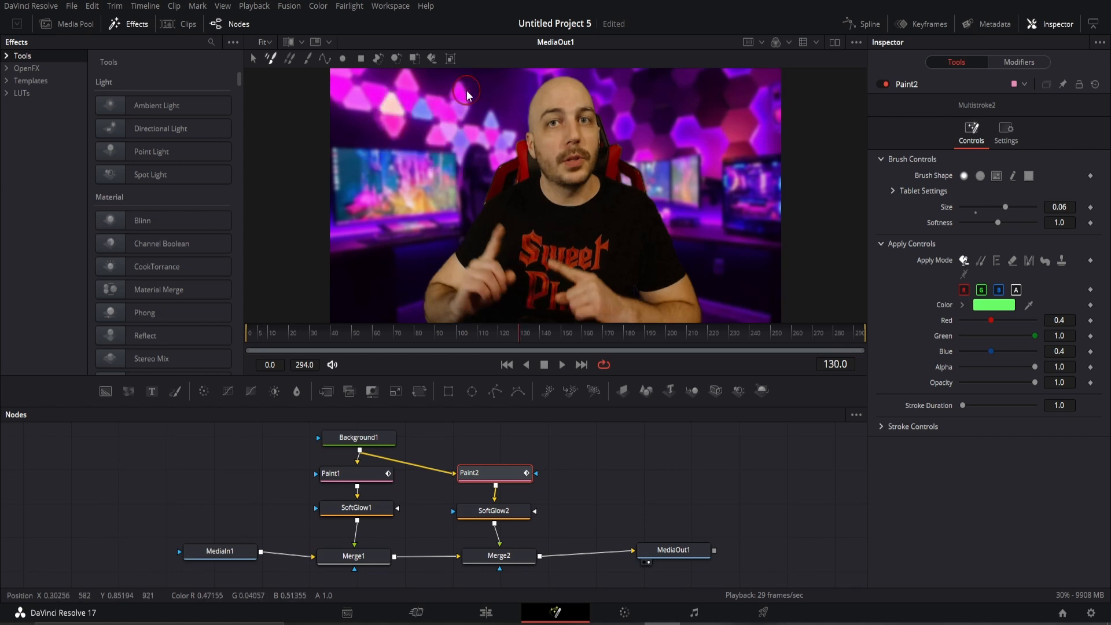
{"action": "left_click_drag", "start_coordinate": [468, 91], "coordinate": [386, 169]}
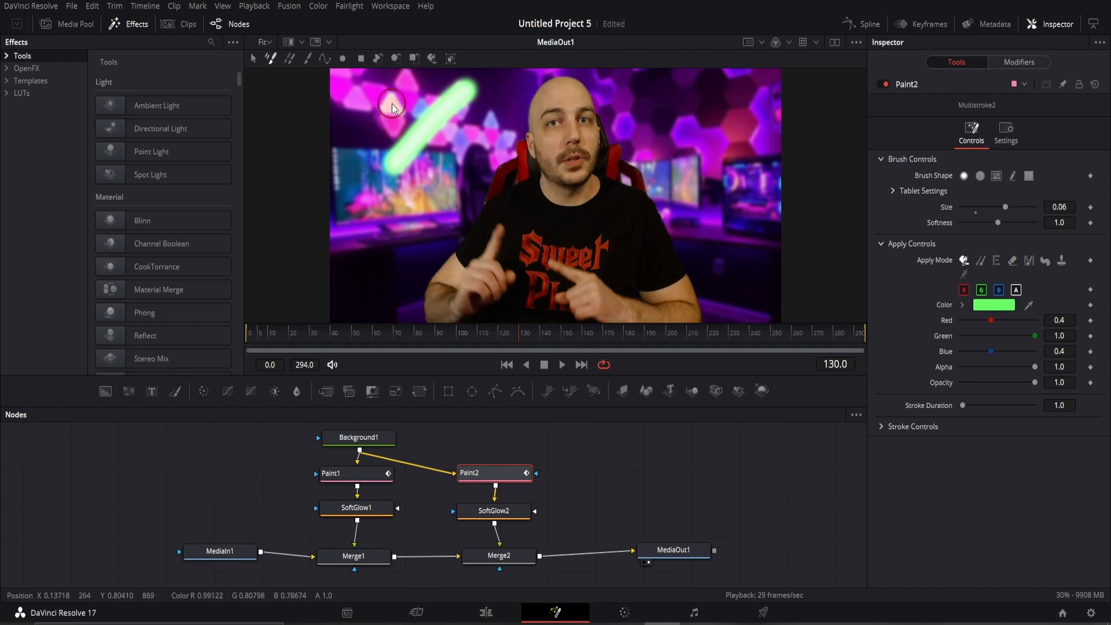
{"action": "mouse_move", "coordinate": [392, 108]}
{"action": "left_mouse_down"}
{"action": "mouse_move", "coordinate": [413, 115]}
{"action": "mouse_move", "coordinate": [455, 171]}
{"action": "left_mouse_up"}
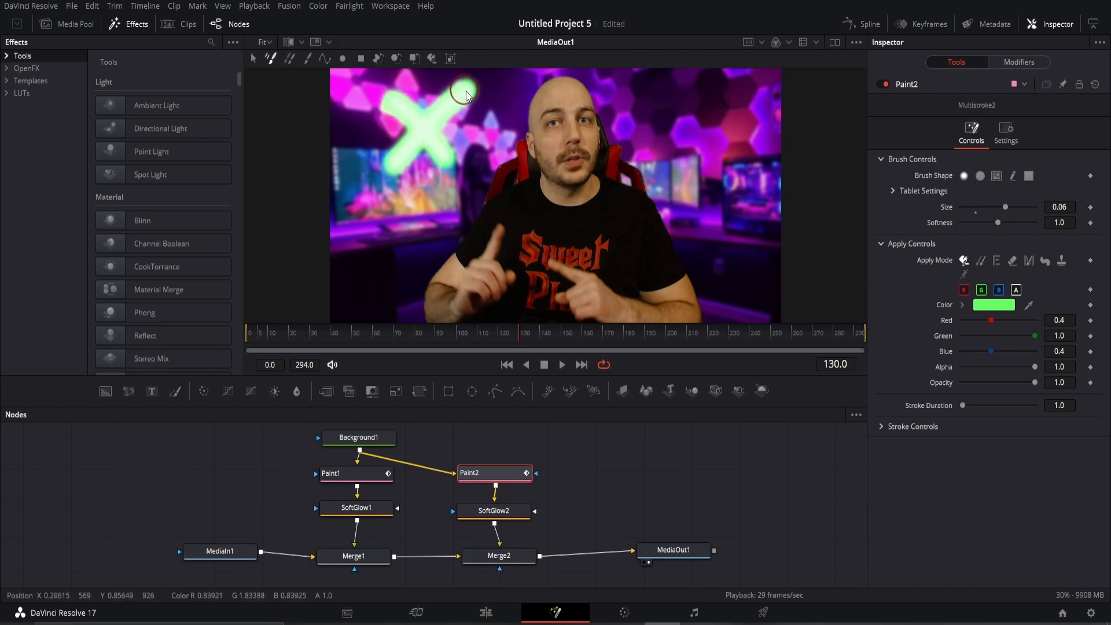
{"action": "key", "text": "Right"}
{"action": "left_click_drag", "start_coordinate": [466, 91], "coordinate": [393, 164]}
{"action": "left_click_drag", "start_coordinate": [408, 106], "coordinate": [457, 169]}
{"action": "key", "text": "Right"}
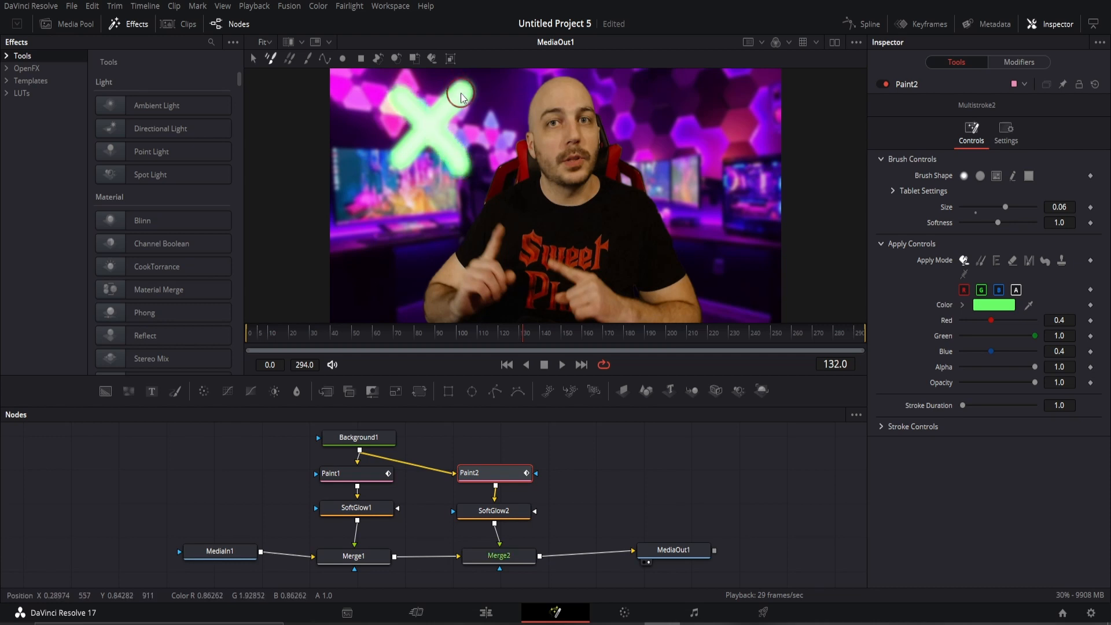
{"action": "left_click_drag", "start_coordinate": [466, 91], "coordinate": [373, 184]}
{"action": "left_click_drag", "start_coordinate": [387, 104], "coordinate": [456, 159]}
{"action": "key", "text": "Right"}
{"action": "left_click_drag", "start_coordinate": [458, 97], "coordinate": [378, 165]}
{"action": "left_click_drag", "start_coordinate": [396, 95], "coordinate": [448, 164]}
{"action": "key", "text": "Right"}
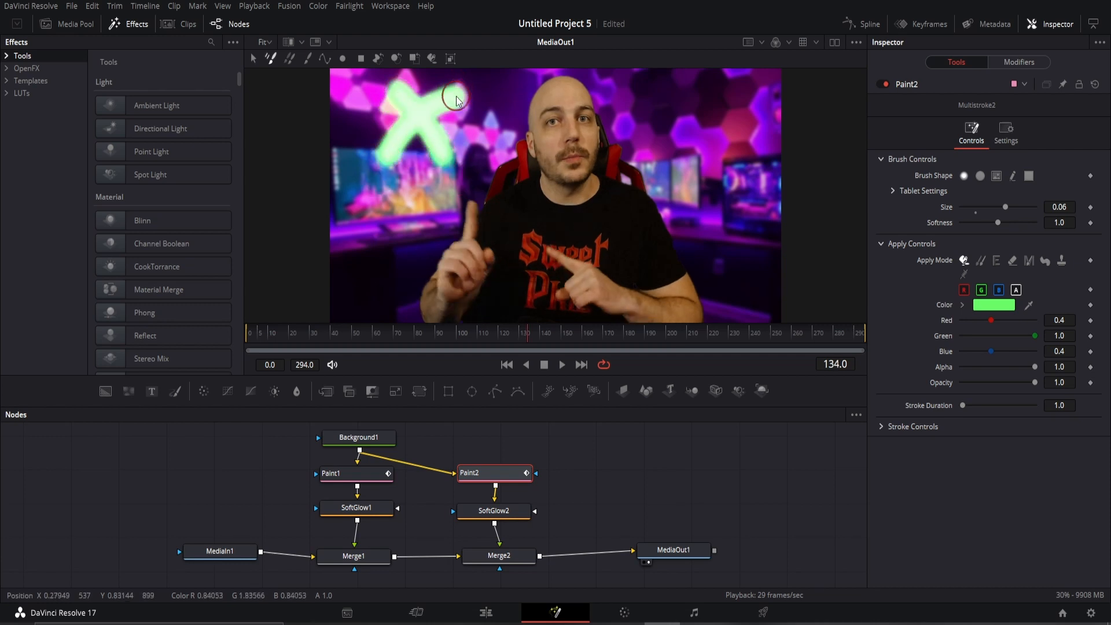
{"action": "left_click_drag", "start_coordinate": [454, 97], "coordinate": [375, 162]}
{"action": "left_click_drag", "start_coordinate": [394, 95], "coordinate": [448, 160]}
{"action": "key", "text": "Right"}
{"action": "left_click_drag", "start_coordinate": [455, 98], "coordinate": [392, 166]}
{"action": "left_click_drag", "start_coordinate": [392, 96], "coordinate": [451, 165]}
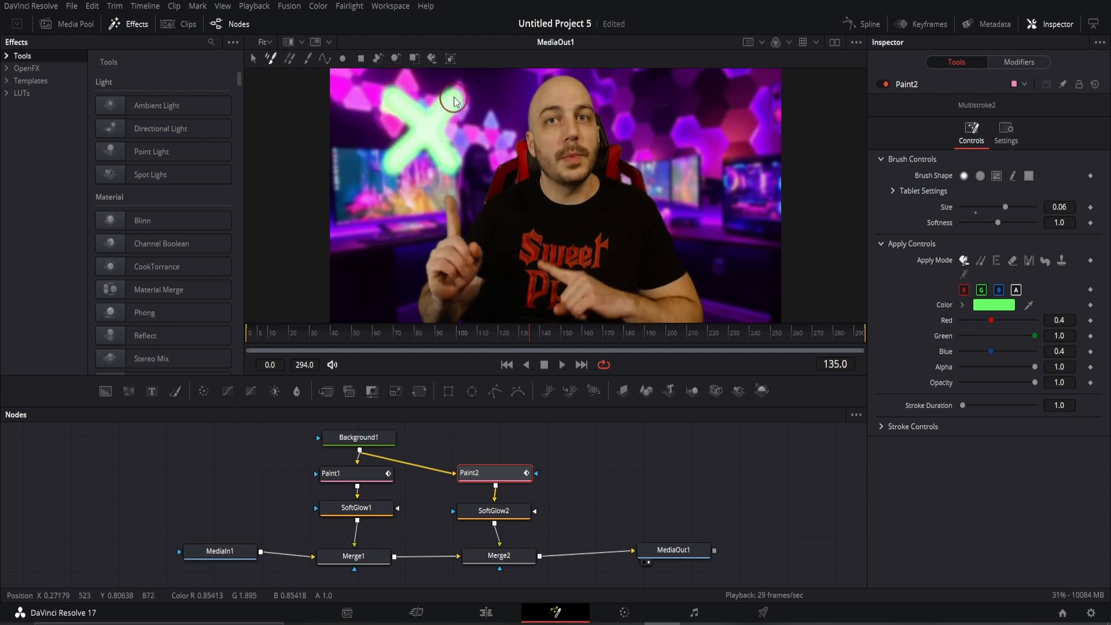
{"action": "key", "text": "Right"}
Continue the frame-by-frame green X marks through about frame 144, redoing a misplaced stroke on frame 140.
{"action": "left_click_drag", "start_coordinate": [456, 99], "coordinate": [389, 169]}
{"action": "key", "text": "Right"}
{"action": "left_click_drag", "start_coordinate": [390, 103], "coordinate": [451, 172]}
{"action": "key", "text": "Right"}
{"action": "key", "text": "Left"}
{"action": "key", "text": "Left"}
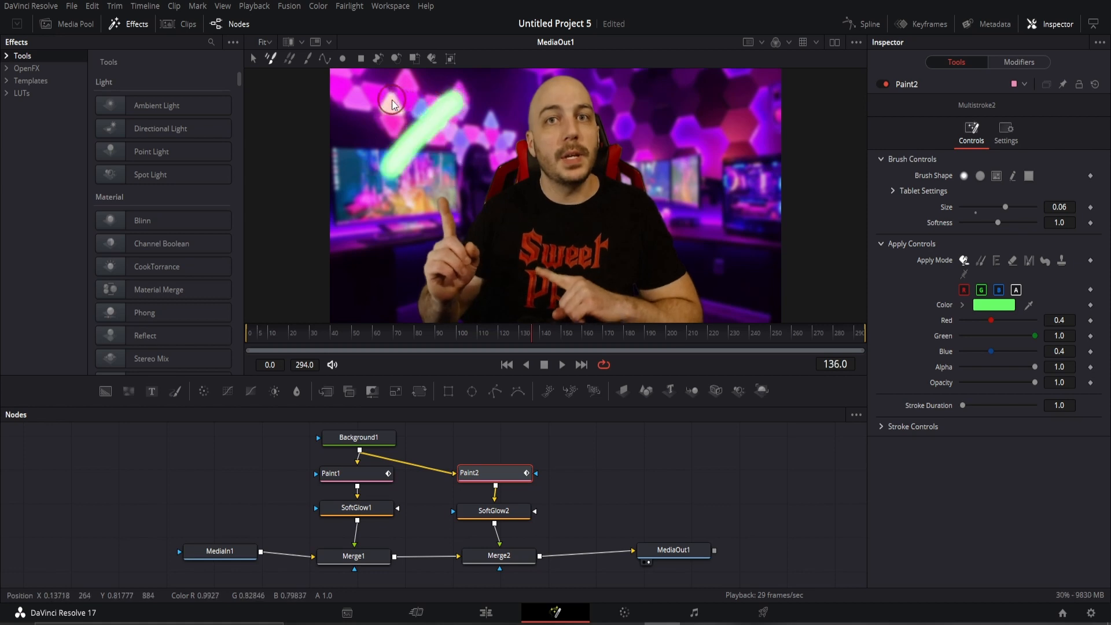
{"action": "left_click_drag", "start_coordinate": [390, 98], "coordinate": [451, 168]}
{"action": "key", "text": "Right"}
{"action": "left_click_drag", "start_coordinate": [456, 97], "coordinate": [391, 166]}
{"action": "key", "text": "Right"}
{"action": "left_click_drag", "start_coordinate": [392, 96], "coordinate": [451, 165]}
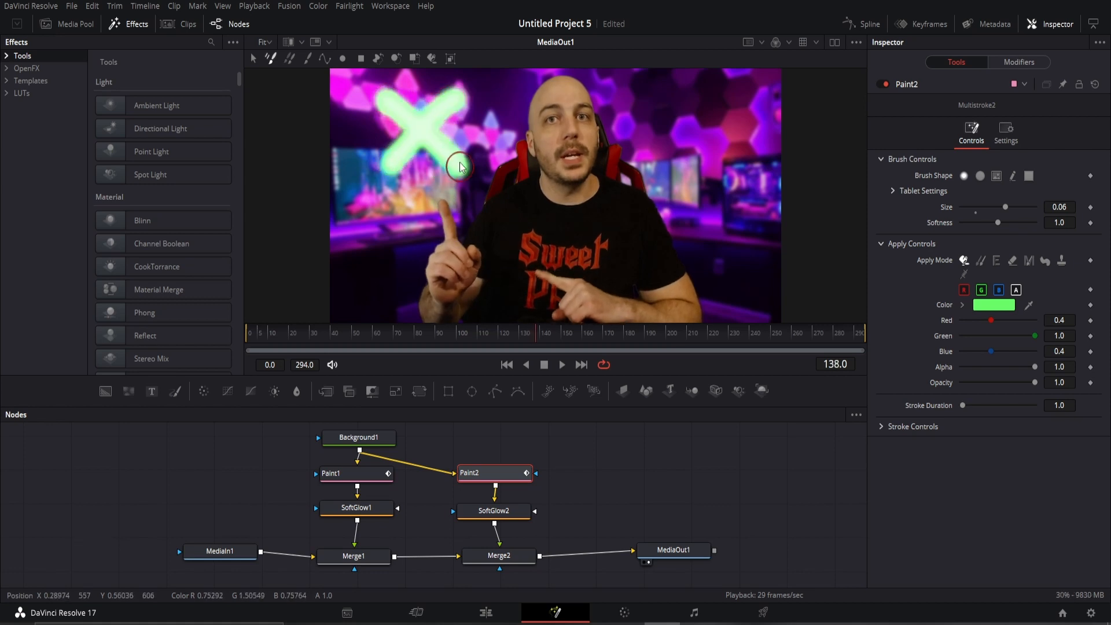
{"action": "key", "text": "Right"}
{"action": "left_click_drag", "start_coordinate": [455, 97], "coordinate": [391, 167]}
{"action": "left_click_drag", "start_coordinate": [392, 97], "coordinate": [451, 165]}
{"action": "key", "text": "Right"}
{"action": "left_click_drag", "start_coordinate": [456, 101], "coordinate": [387, 166]}
{"action": "left_click_drag", "start_coordinate": [389, 97], "coordinate": [459, 178]}
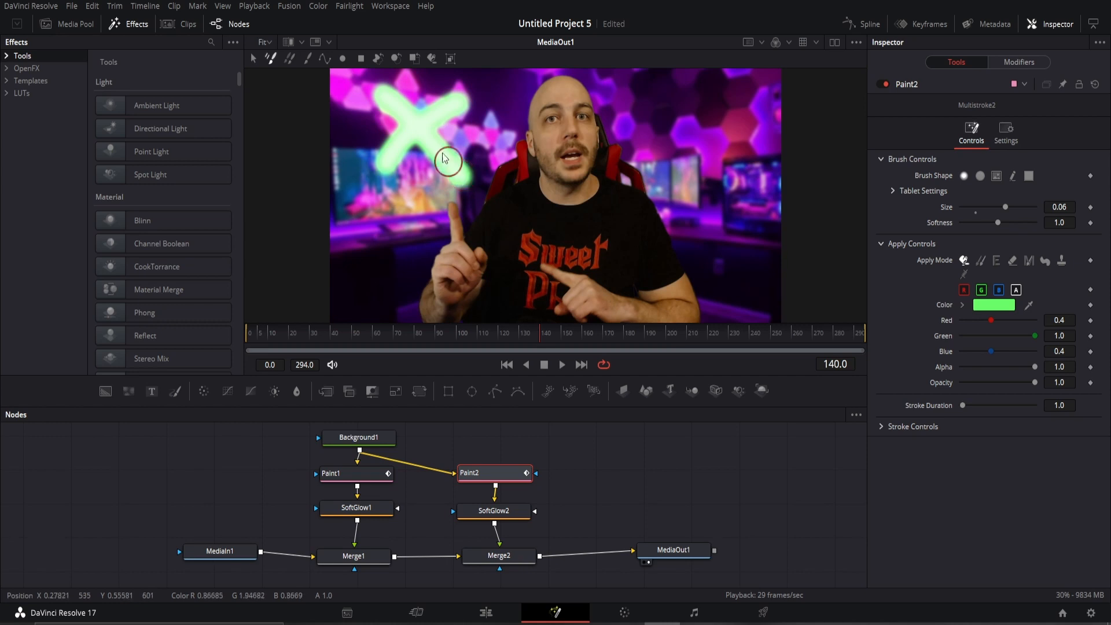
{"action": "key", "text": "ctrl+z"}
{"action": "left_click_drag", "start_coordinate": [391, 97], "coordinate": [454, 169]}
{"action": "key", "text": "Right"}
{"action": "left_click_drag", "start_coordinate": [456, 99], "coordinate": [388, 167]}
{"action": "left_click_drag", "start_coordinate": [390, 96], "coordinate": [452, 162]}
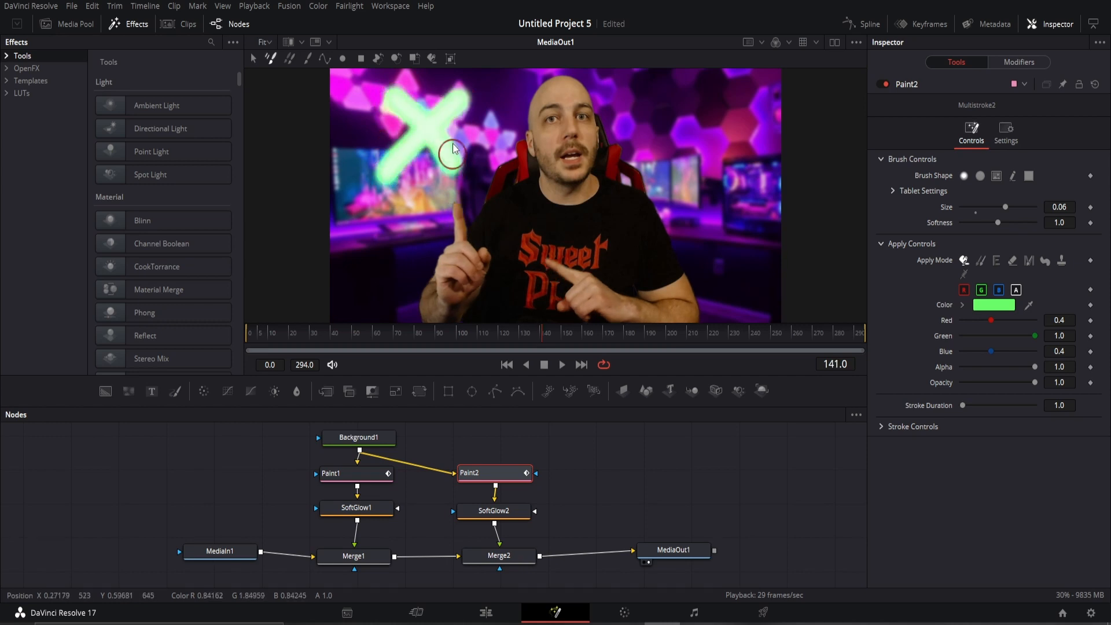
{"action": "key", "text": "Right"}
{"action": "left_click_drag", "start_coordinate": [456, 99], "coordinate": [388, 169]}
{"action": "left_click_drag", "start_coordinate": [391, 96], "coordinate": [459, 178]}
{"action": "key", "text": "Right"}
{"action": "left_click_drag", "start_coordinate": [390, 96], "coordinate": [458, 175]}
{"action": "left_click_drag", "start_coordinate": [457, 99], "coordinate": [392, 158]}
{"action": "key", "text": "Right"}
{"action": "left_click_drag", "start_coordinate": [390, 96], "coordinate": [454, 167]}
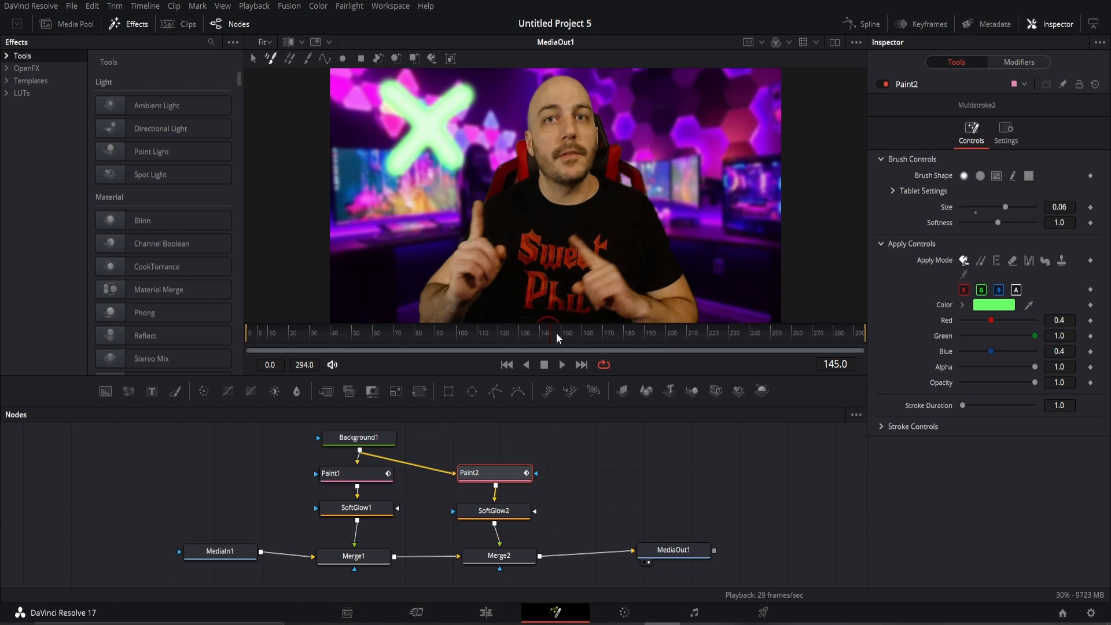
Paint green X marks on the right side from frame 150 to 157, then play back the animation.
{"action": "key", "text": "Right"}
{"action": "key", "text": "Right"}
{"action": "key", "text": "Right"}
{"action": "key", "text": "Right"}
{"action": "key", "text": "Right"}
{"action": "key", "text": "Right"}
{"action": "left_click_drag", "start_coordinate": [647, 77], "coordinate": [747, 204]}
{"action": "left_click_drag", "start_coordinate": [753, 84], "coordinate": [670, 189]}
{"action": "key", "text": "Right"}
{"action": "mouse_move", "coordinate": [660, 86]}
{"action": "left_mouse_down"}
{"action": "mouse_move", "coordinate": [715, 128]}
{"action": "mouse_move", "coordinate": [748, 204]}
{"action": "left_mouse_up"}
{"action": "left_click_drag", "start_coordinate": [753, 84], "coordinate": [670, 188]}
{"action": "key", "text": "Right"}
{"action": "left_click_drag", "start_coordinate": [654, 81], "coordinate": [748, 204]}
{"action": "left_click_drag", "start_coordinate": [753, 84], "coordinate": [671, 188]}
{"action": "key", "text": "Right"}
{"action": "left_click_drag", "start_coordinate": [656, 93], "coordinate": [737, 192]}
{"action": "left_click_drag", "start_coordinate": [733, 94], "coordinate": [661, 180]}
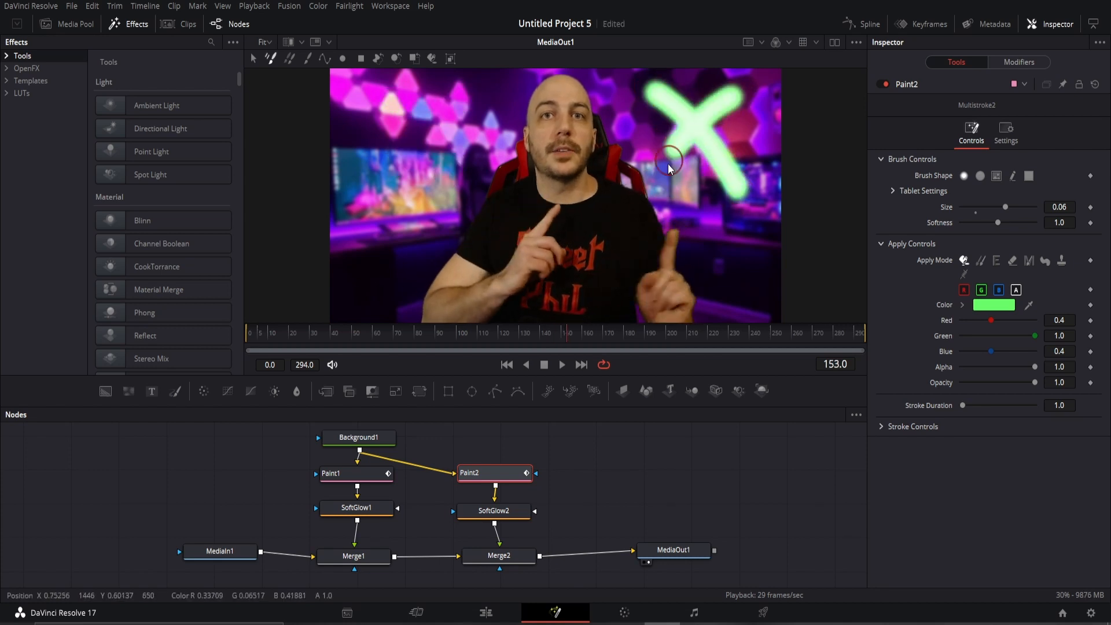
{"action": "key", "text": "Right"}
{"action": "left_click_drag", "start_coordinate": [656, 92], "coordinate": [734, 197]}
{"action": "left_click_drag", "start_coordinate": [736, 100], "coordinate": [661, 184]}
{"action": "key", "text": "Right"}
{"action": "left_click_drag", "start_coordinate": [657, 94], "coordinate": [728, 207]}
{"action": "left_click_drag", "start_coordinate": [735, 101], "coordinate": [661, 189]}
{"action": "key", "text": "Right"}
{"action": "left_click_drag", "start_coordinate": [654, 88], "coordinate": [743, 204]}
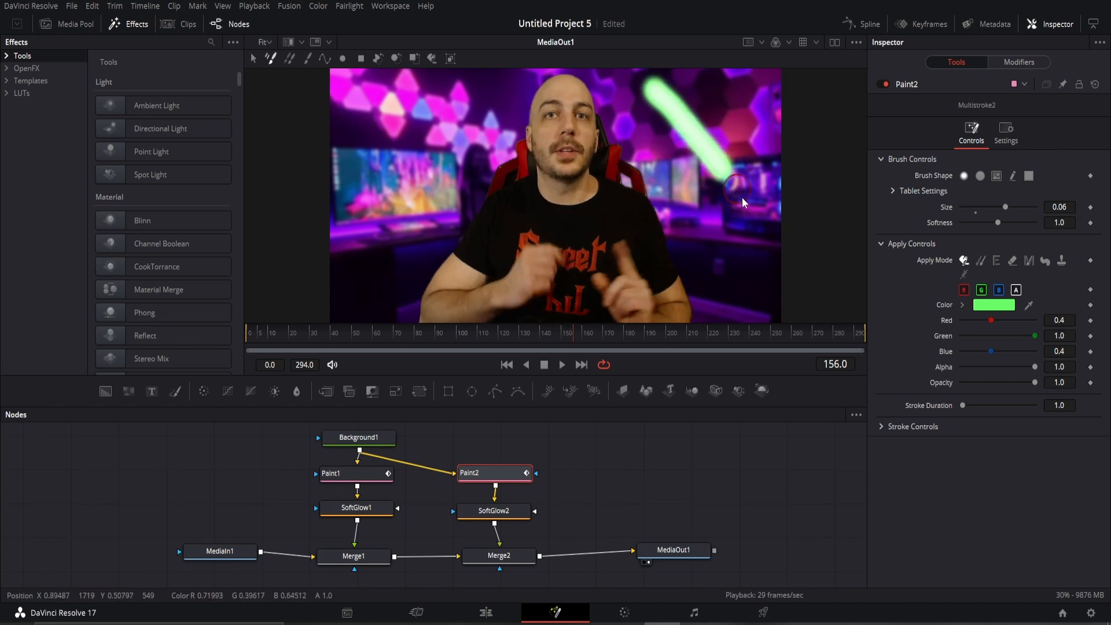
{"action": "left_click_drag", "start_coordinate": [736, 99], "coordinate": [665, 185]}
{"action": "key", "text": "Right"}
{"action": "left_click_drag", "start_coordinate": [665, 96], "coordinate": [743, 213]}
{"action": "left_click_drag", "start_coordinate": [750, 102], "coordinate": [671, 189]}
{"action": "key", "text": "Right"}
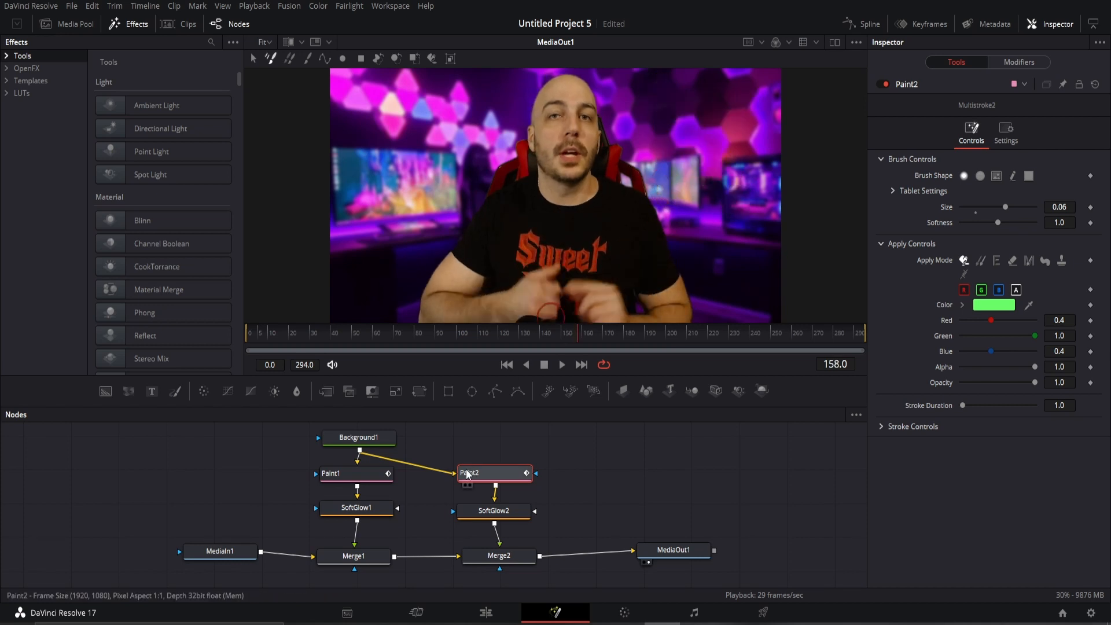
{"action": "key", "text": "space"}
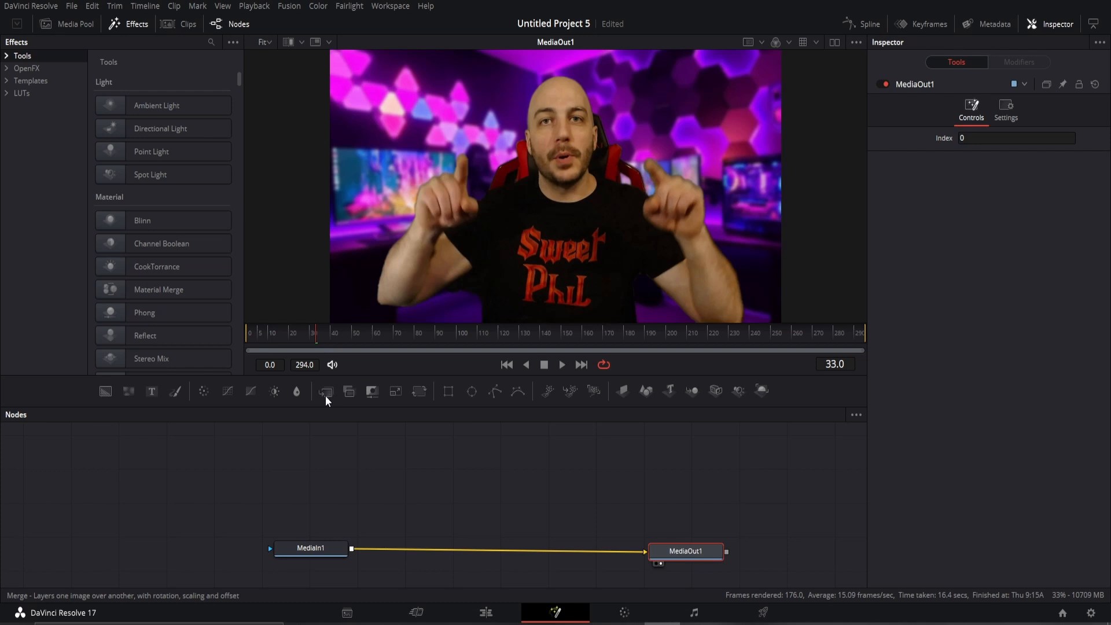
Insert Merge1 between MediaIn1 and MediaOut1 and add a Paint node beside the main flow.
{"action": "left_click_drag", "start_coordinate": [325, 394], "coordinate": [455, 557]}
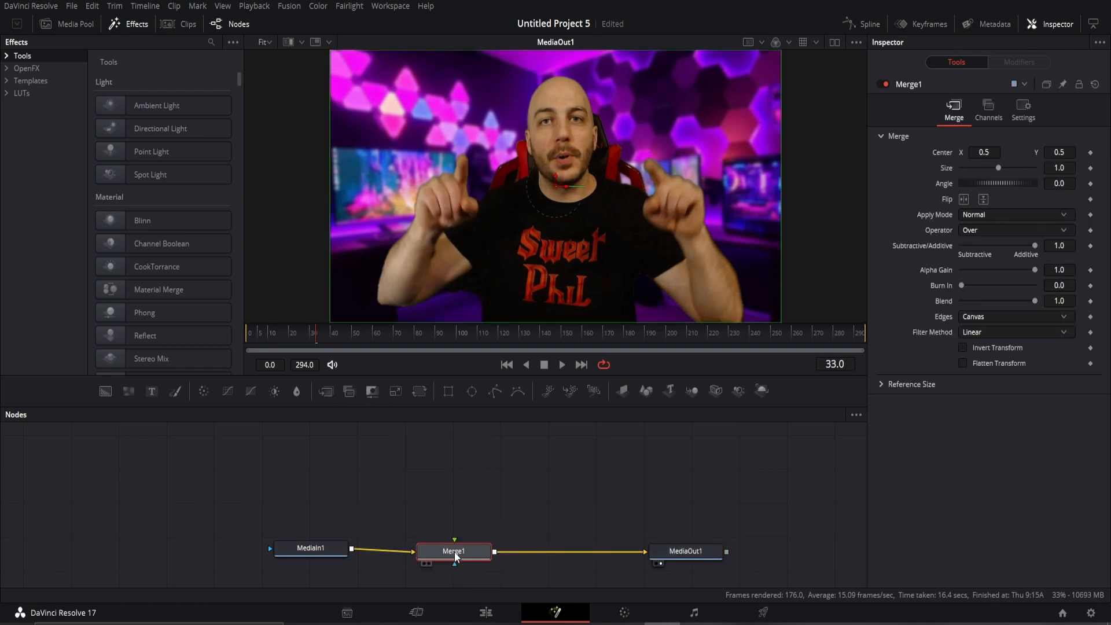
{"action": "key", "text": "space"}
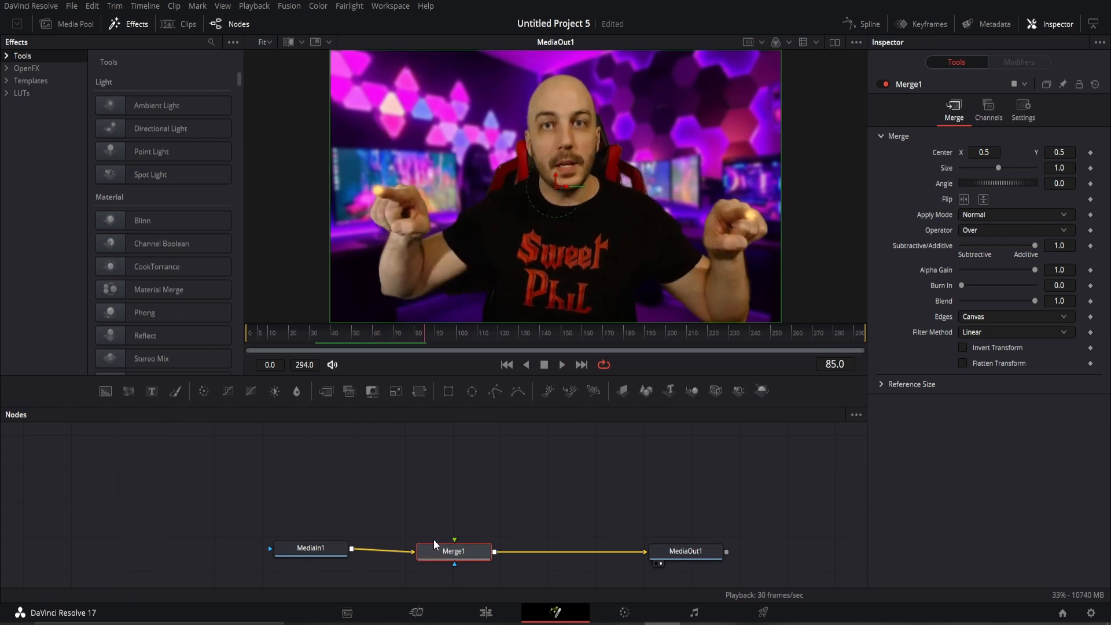
{"action": "key", "text": "shift+space"}
{"action": "type", "text": "track"}
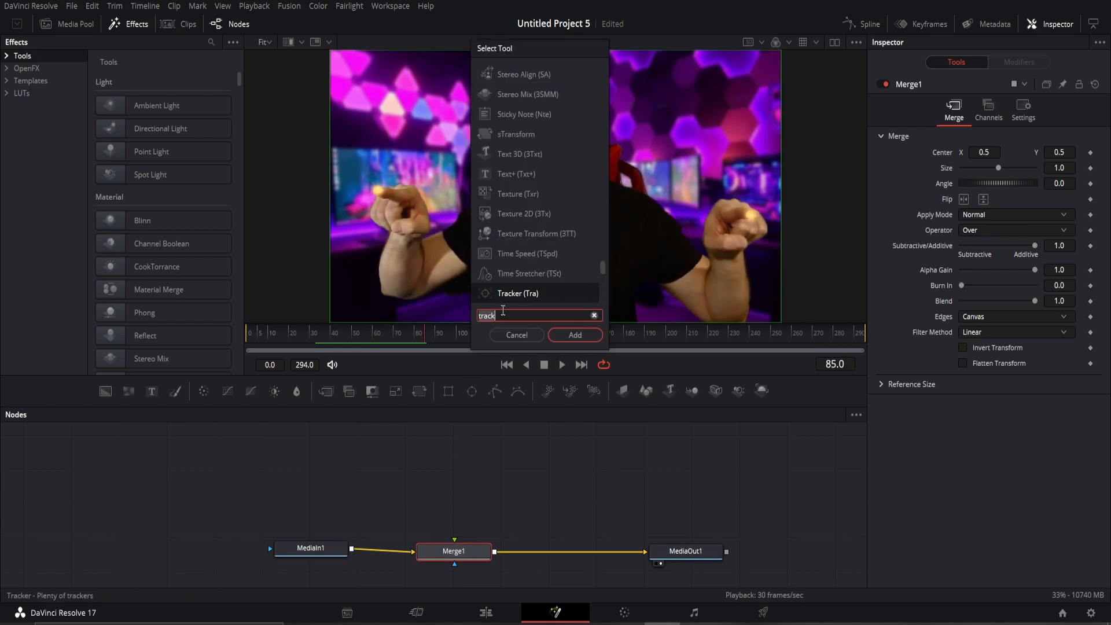
{"action": "type", "text": "pain"}
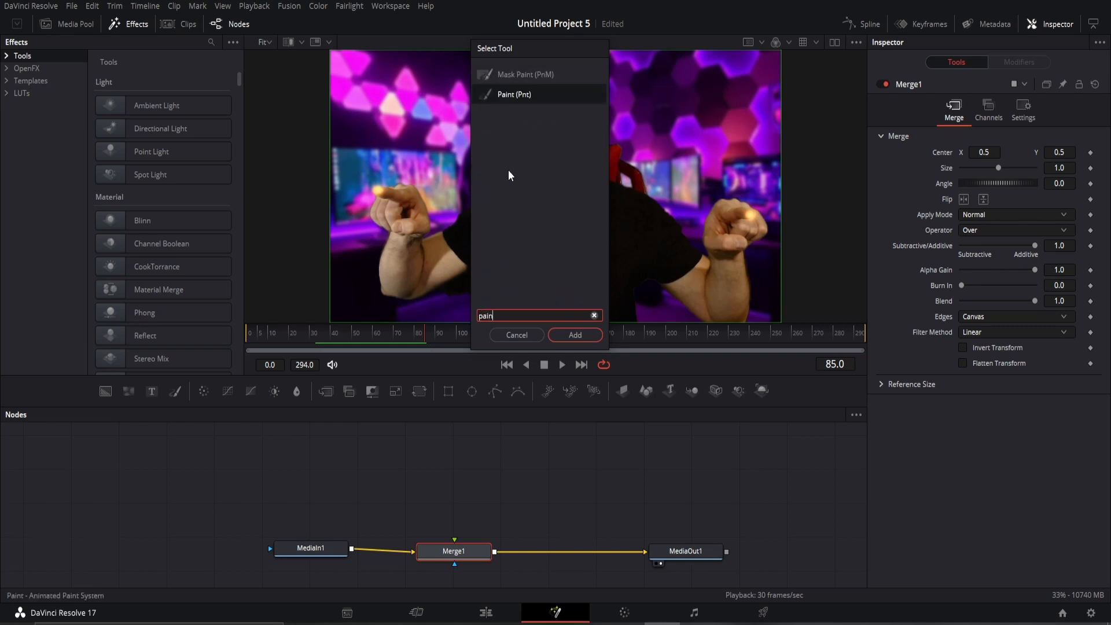
{"action": "key", "text": "Return"}
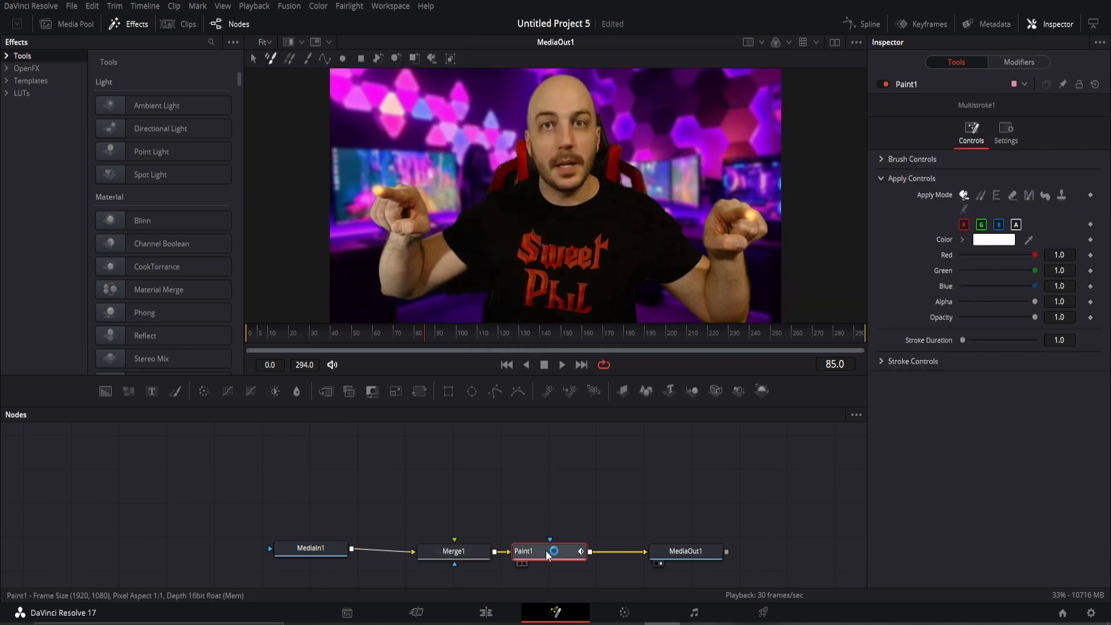
{"action": "mouse_move", "coordinate": [548, 555]}
{"action": "left_mouse_down"}
{"action": "mouse_move", "coordinate": [490, 505]}
{"action": "mouse_move", "coordinate": [455, 504]}
{"action": "left_mouse_up"}
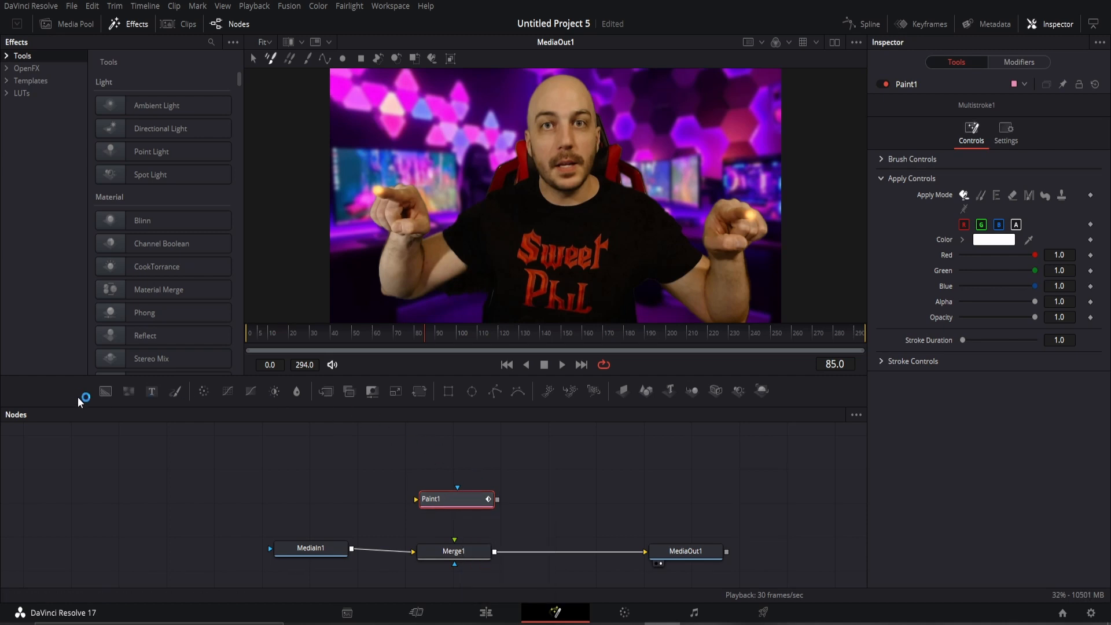
Add Background1 and a Soft Glow node, wiring Paint1 through SoftGlow1 into Merge1.
{"action": "mouse_move", "coordinate": [222, 389]}
{"action": "left_mouse_down"}
{"action": "mouse_move", "coordinate": [445, 435]}
{"action": "mouse_move", "coordinate": [479, 500]}
{"action": "mouse_move", "coordinate": [470, 481]}
{"action": "left_mouse_up"}
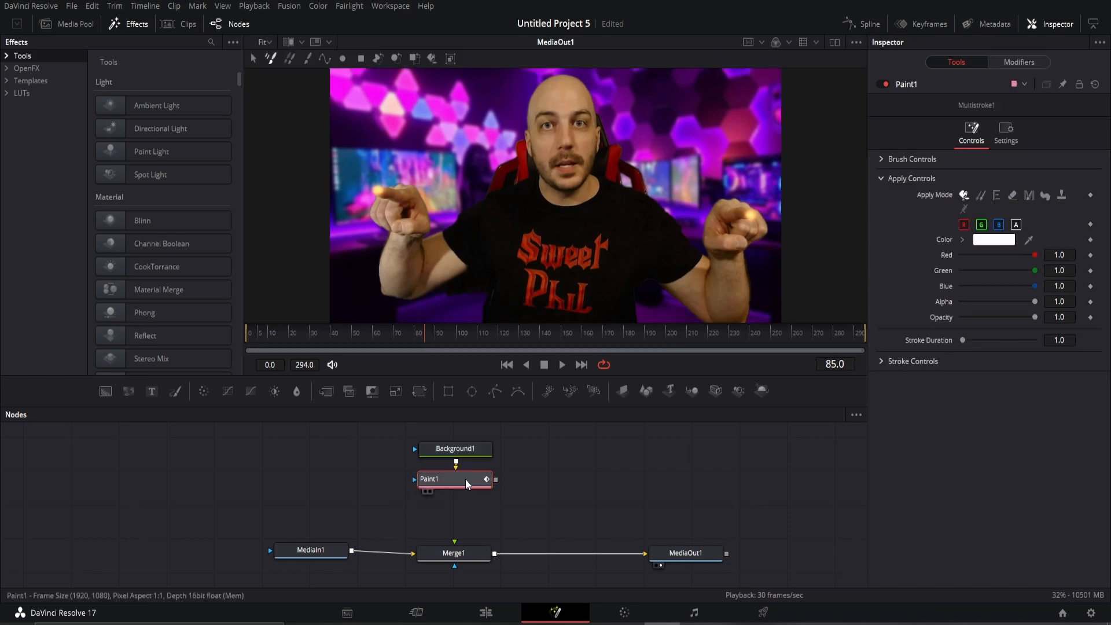
{"action": "key", "text": "shift+space"}
{"action": "type", "text": "pain"}
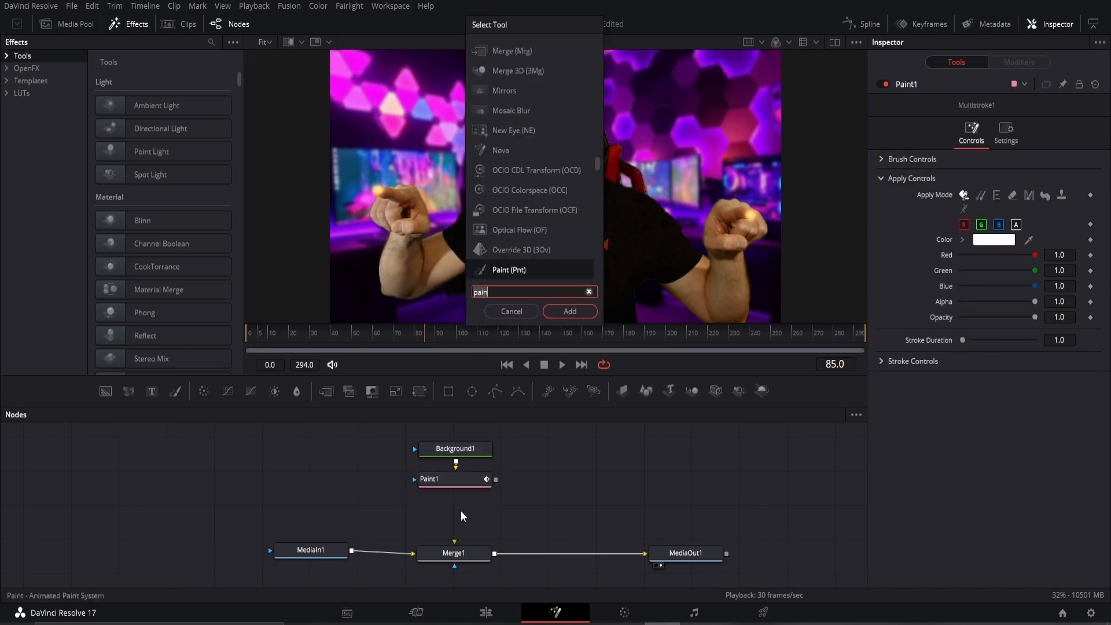
{"action": "type", "text": "ow"}
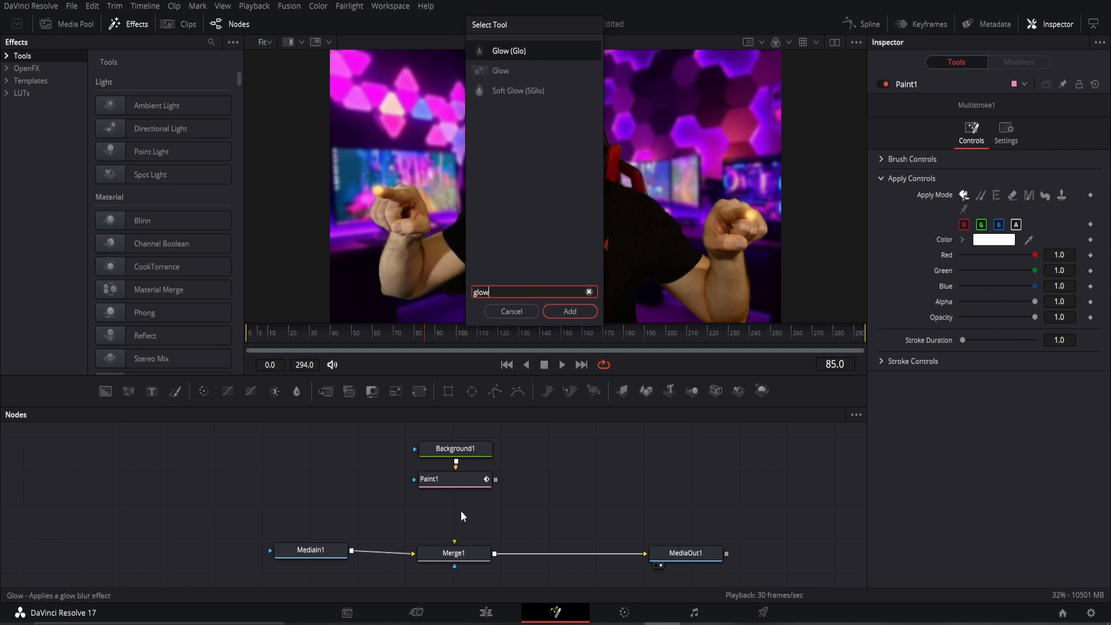
{"action": "left_click", "coordinate": [528, 94]}
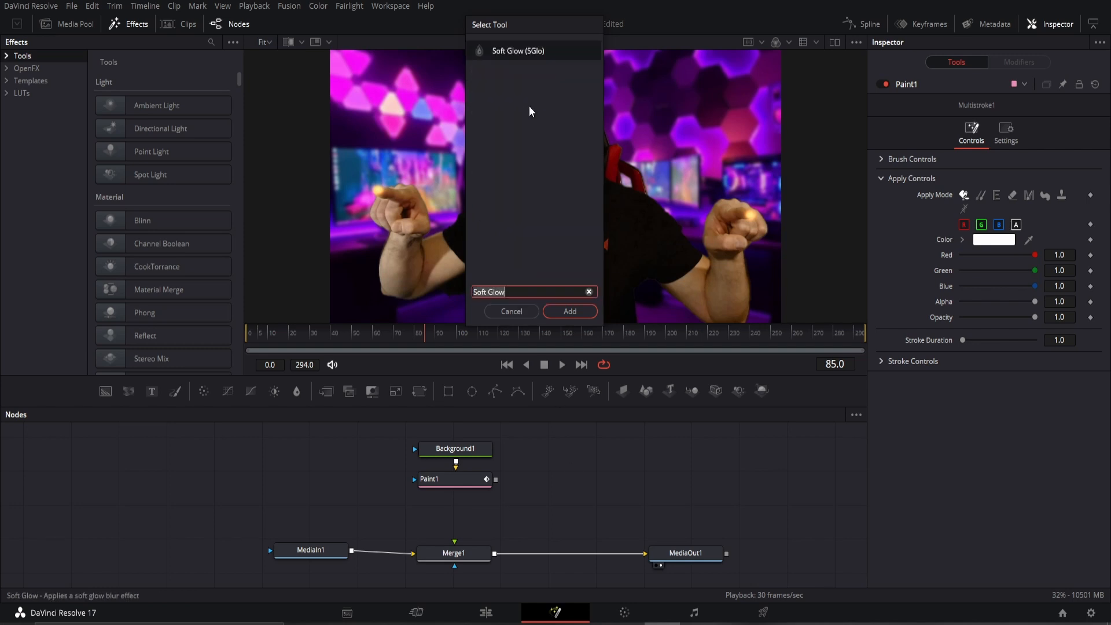
{"action": "left_click", "coordinate": [558, 307]}
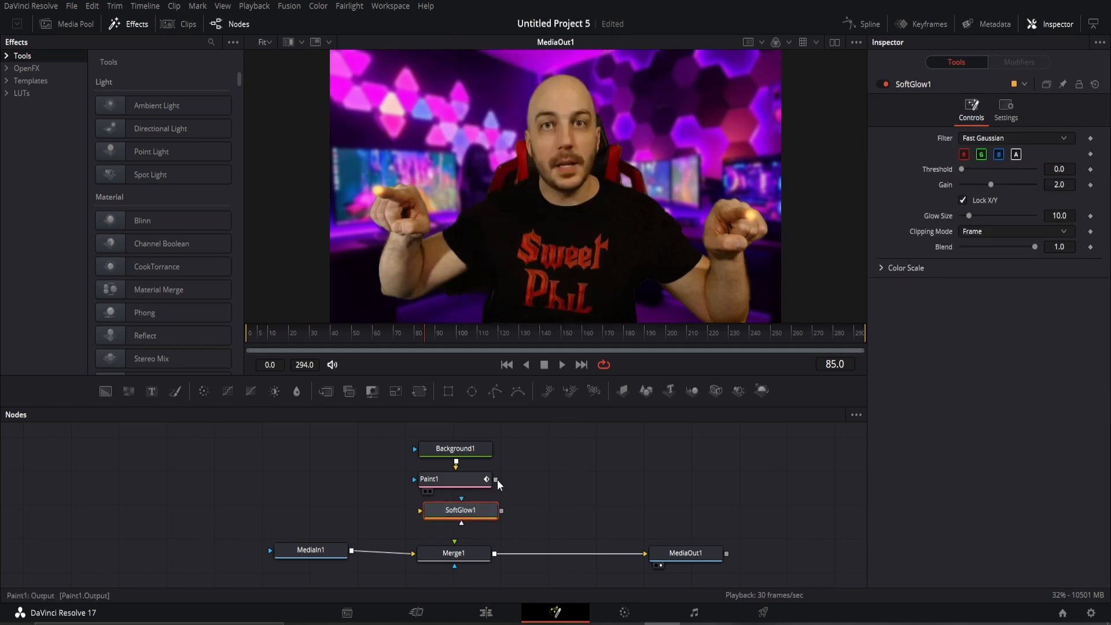
{"action": "mouse_move", "coordinate": [496, 479]}
{"action": "left_mouse_down"}
{"action": "mouse_move", "coordinate": [461, 510]}
{"action": "mouse_move", "coordinate": [464, 554]}
{"action": "left_mouse_up"}
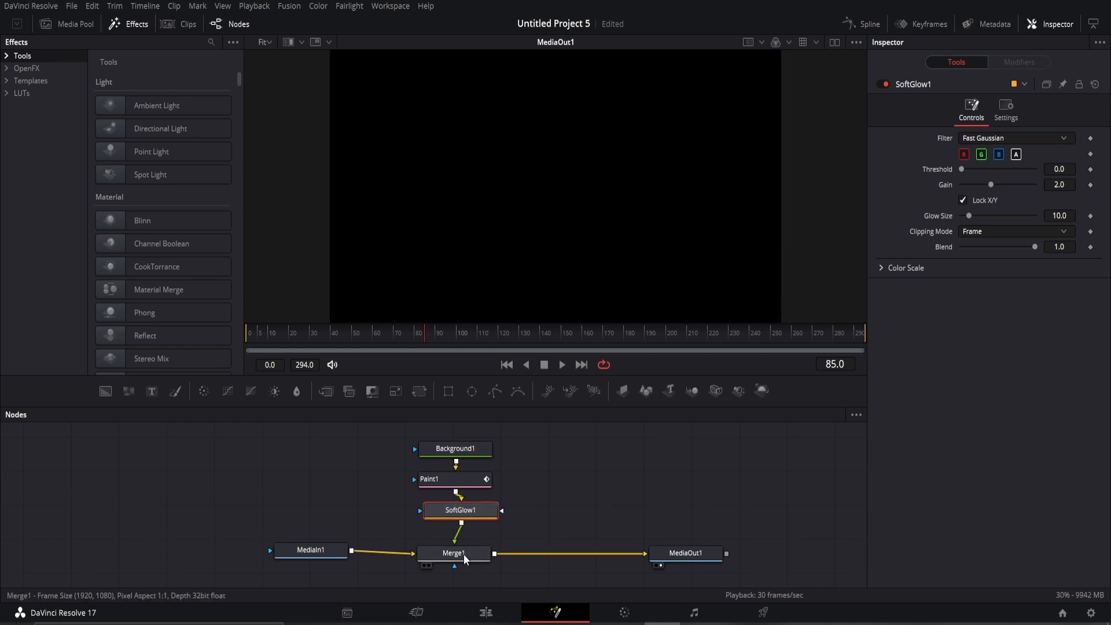
Set Background1's alpha to 0 so it becomes fully transparent.
{"action": "left_click", "coordinate": [461, 449]}
{"action": "left_click_drag", "start_coordinate": [1035, 274], "coordinate": [958, 275]}
{"action": "left_click", "coordinate": [443, 481]}
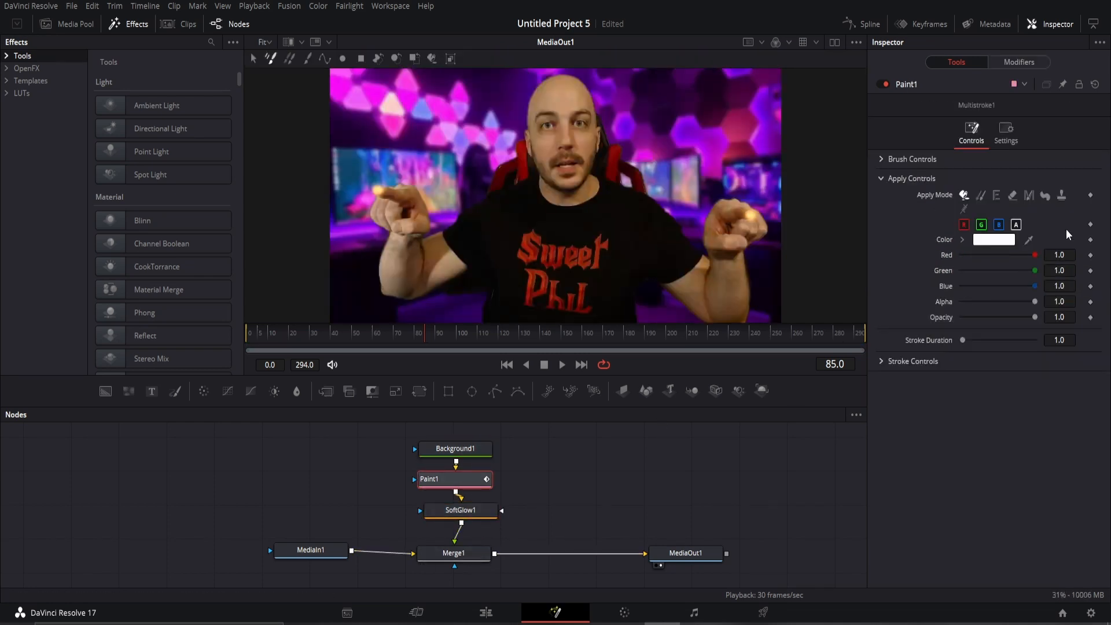
Set bright green paint with a small hard round brush of size 0.0063 in single-stroke mode.
{"action": "left_click", "coordinate": [1010, 241]}
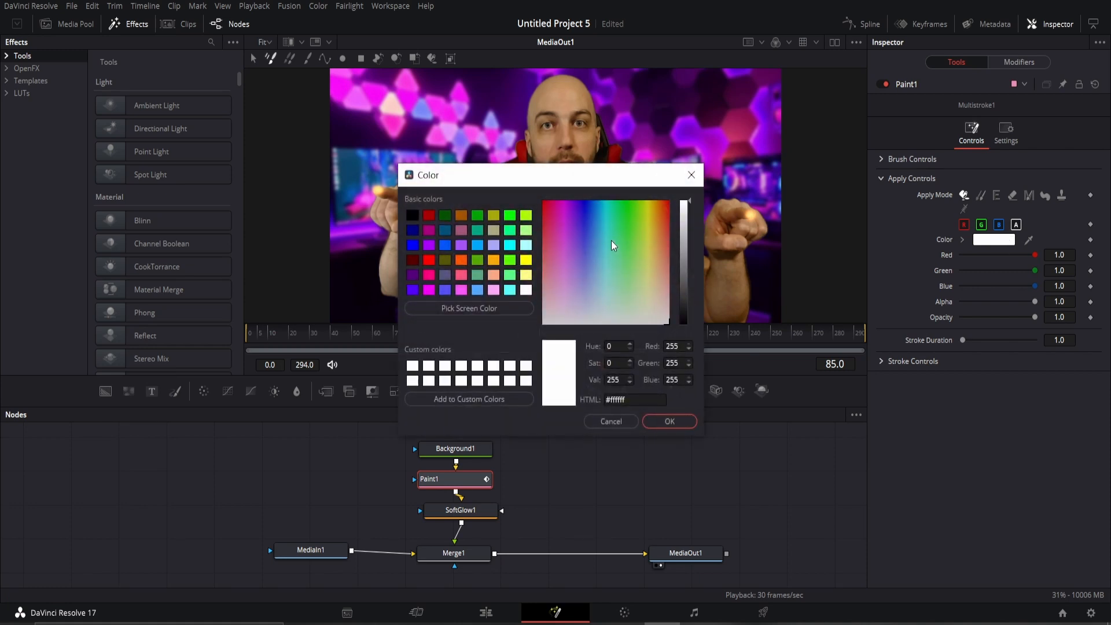
{"action": "left_click_drag", "start_coordinate": [615, 207], "coordinate": [628, 249]}
{"action": "left_click", "coordinate": [658, 421]}
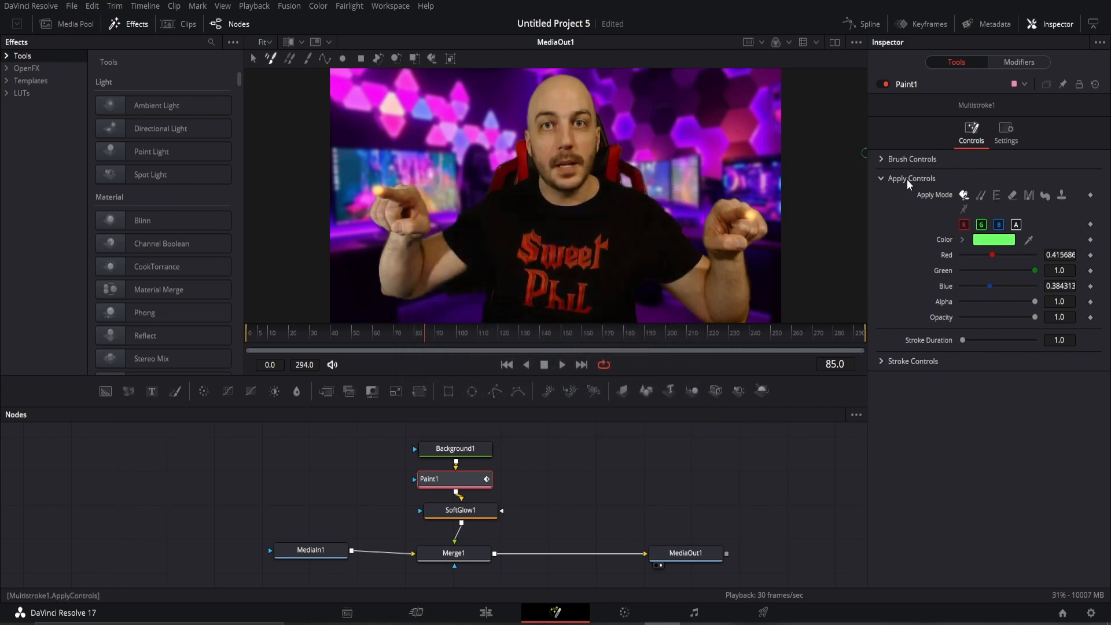
{"action": "left_click", "coordinate": [882, 159]}
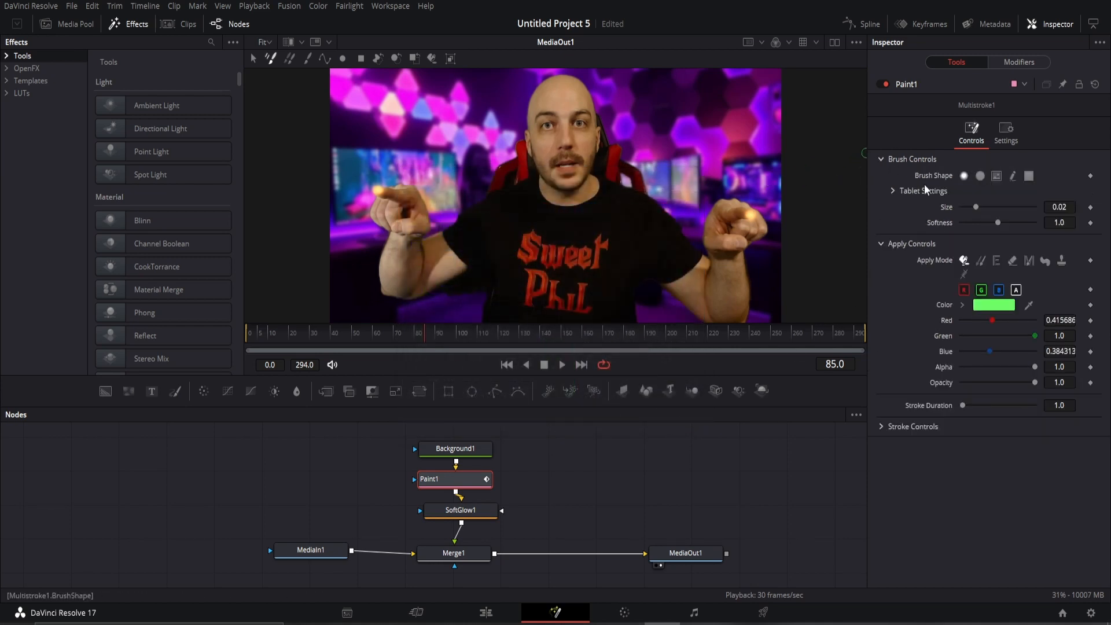
{"action": "left_click_drag", "start_coordinate": [976, 207], "coordinate": [970, 208]}
{"action": "left_click", "coordinate": [981, 175]}
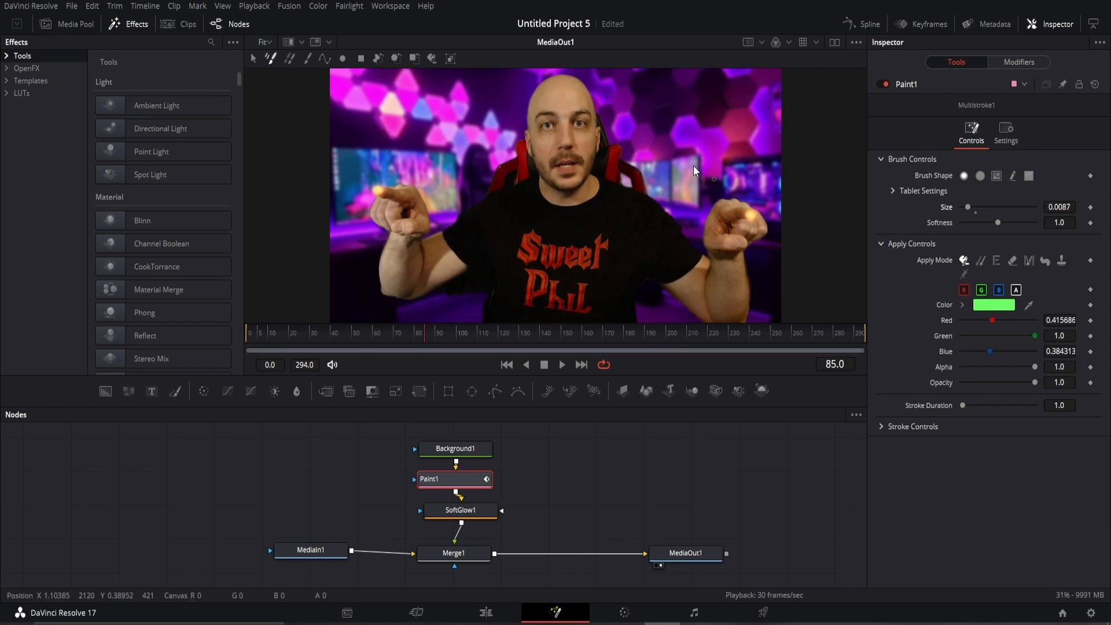
{"action": "left_click", "coordinate": [309, 58]}
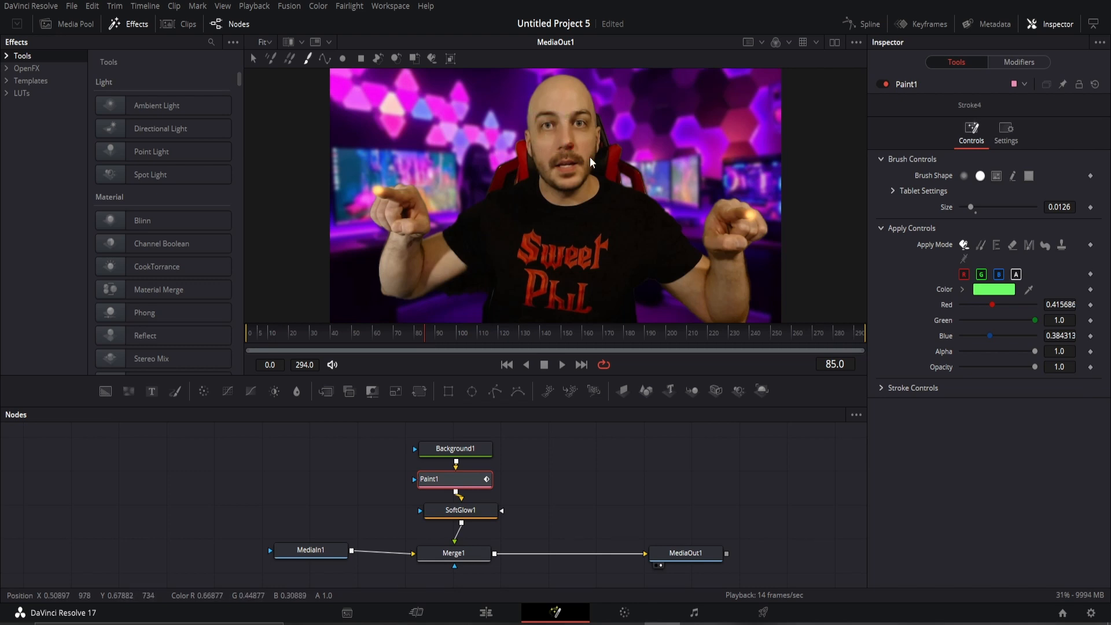
{"action": "left_click_drag", "start_coordinate": [969, 206], "coordinate": [964, 206]}
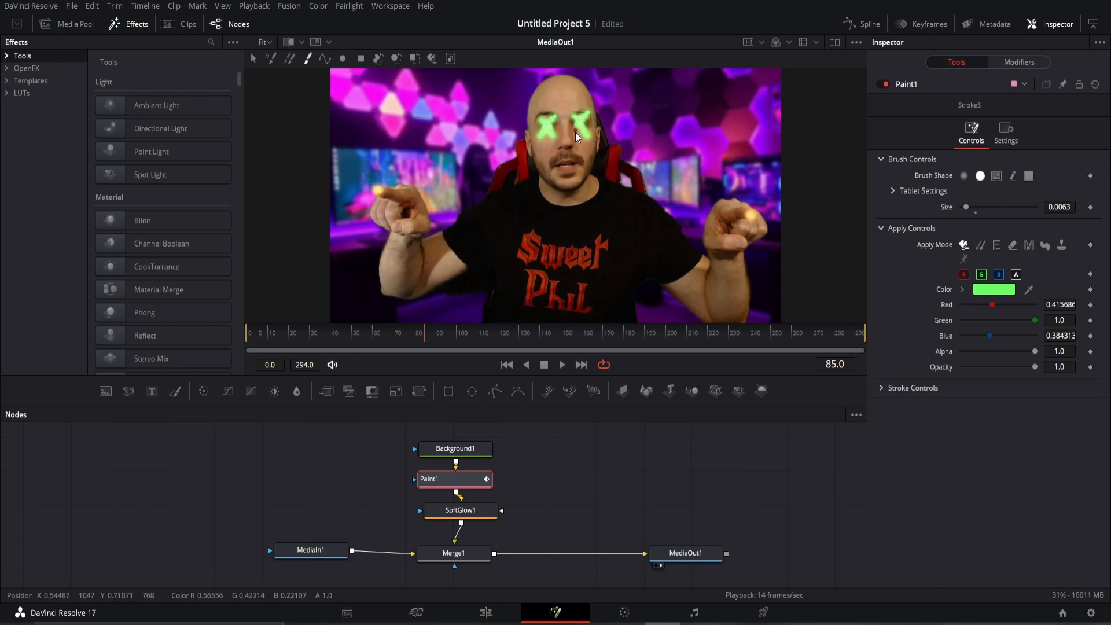
Finish the right eye's X stroke, then play back from around frame 53 to check the marks.
{"action": "left_click_drag", "start_coordinate": [576, 132], "coordinate": [572, 137]}
{"action": "left_click", "coordinate": [363, 331]}
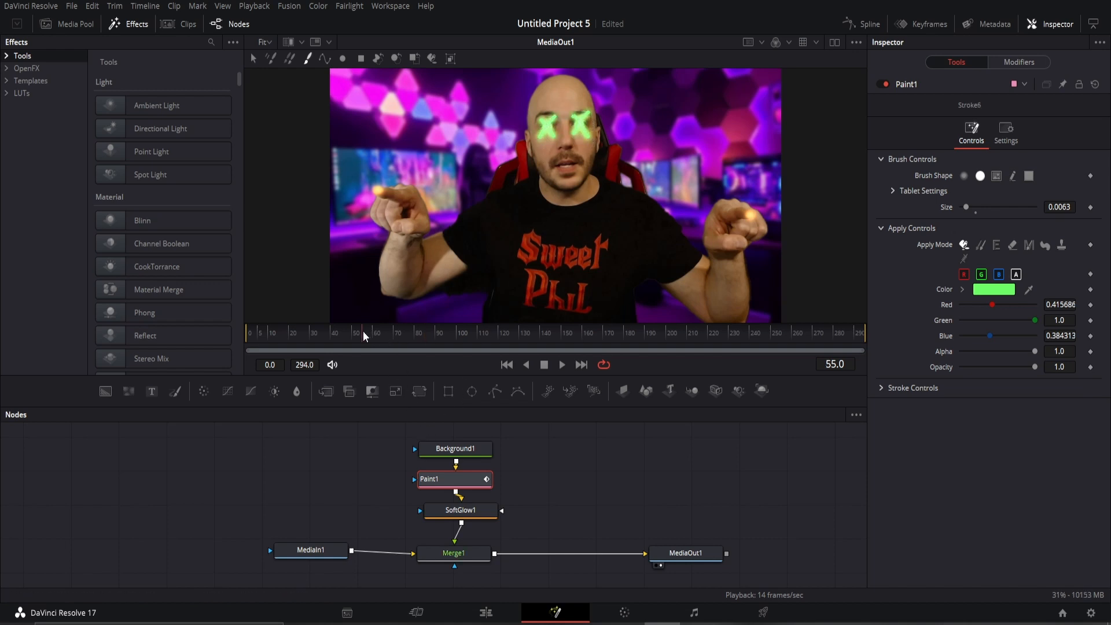
{"action": "key", "text": "space"}
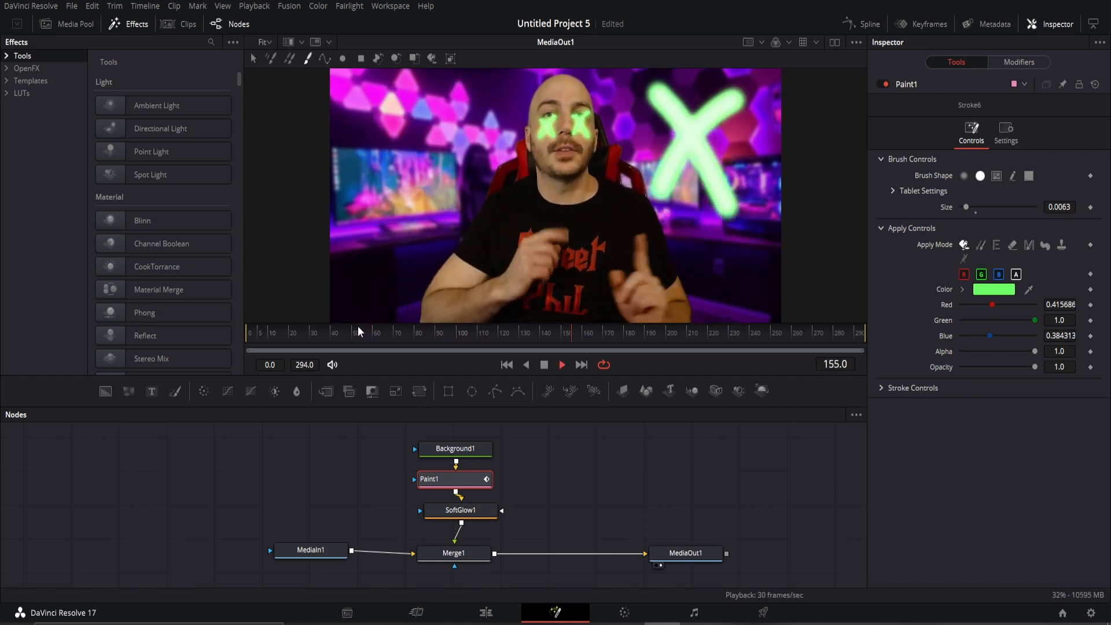
{"action": "key", "text": "space"}
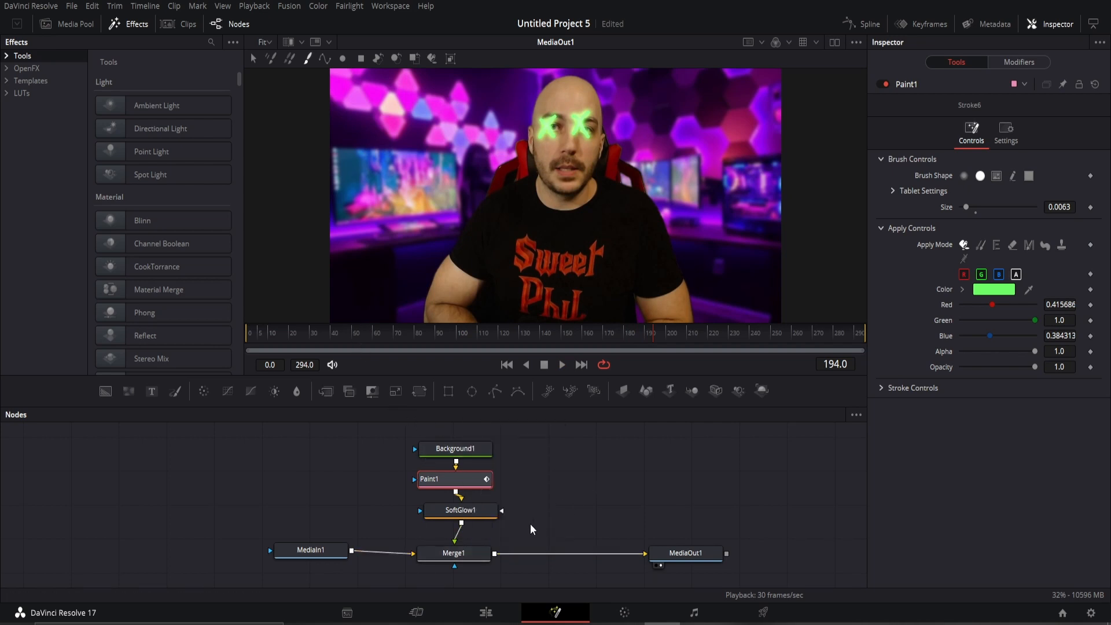
Move the top nodes up and insert a Transform1 node between SoftGlow1 and Merge1.
{"action": "left_click_drag", "start_coordinate": [513, 523], "coordinate": [471, 436]}
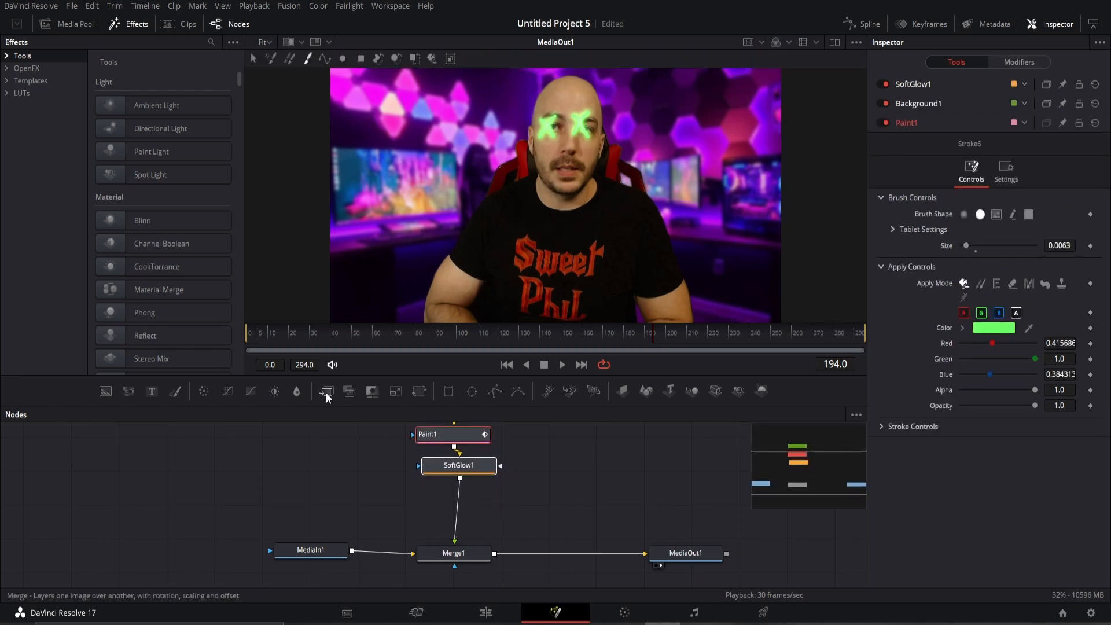
{"action": "left_click_drag", "start_coordinate": [325, 392], "coordinate": [260, 407]}
{"action": "key", "text": "Delete"}
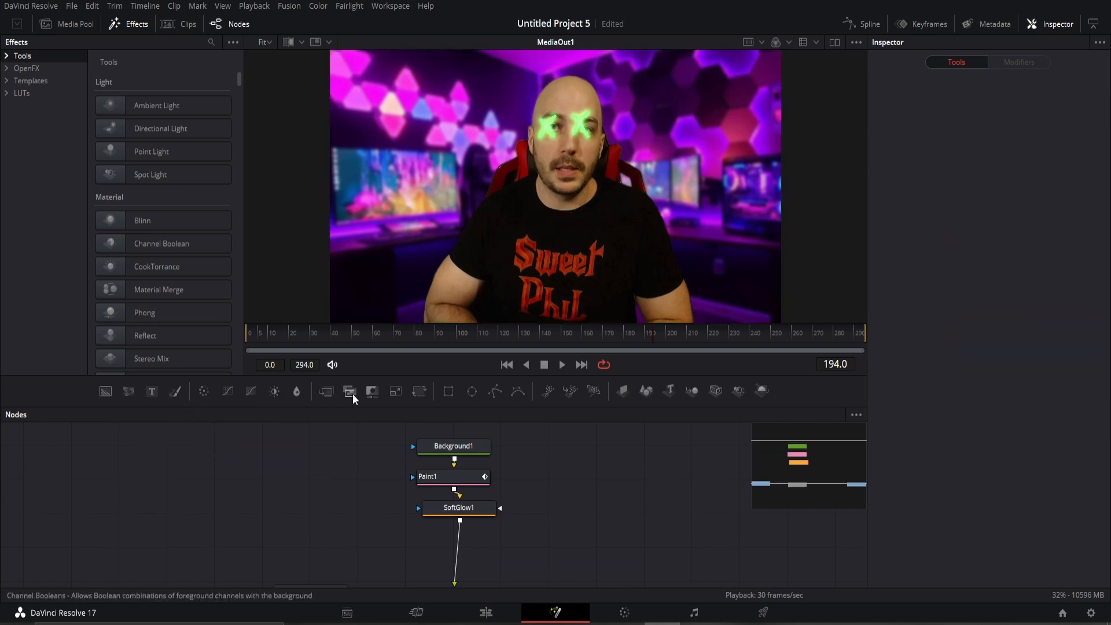
{"action": "left_click_drag", "start_coordinate": [416, 395], "coordinate": [456, 555]}
Set a keyframe on Transform1's Center at frame 0.
{"action": "scroll", "coordinate": [532, 548], "scroll_direction": "down", "scroll_amount": 2}
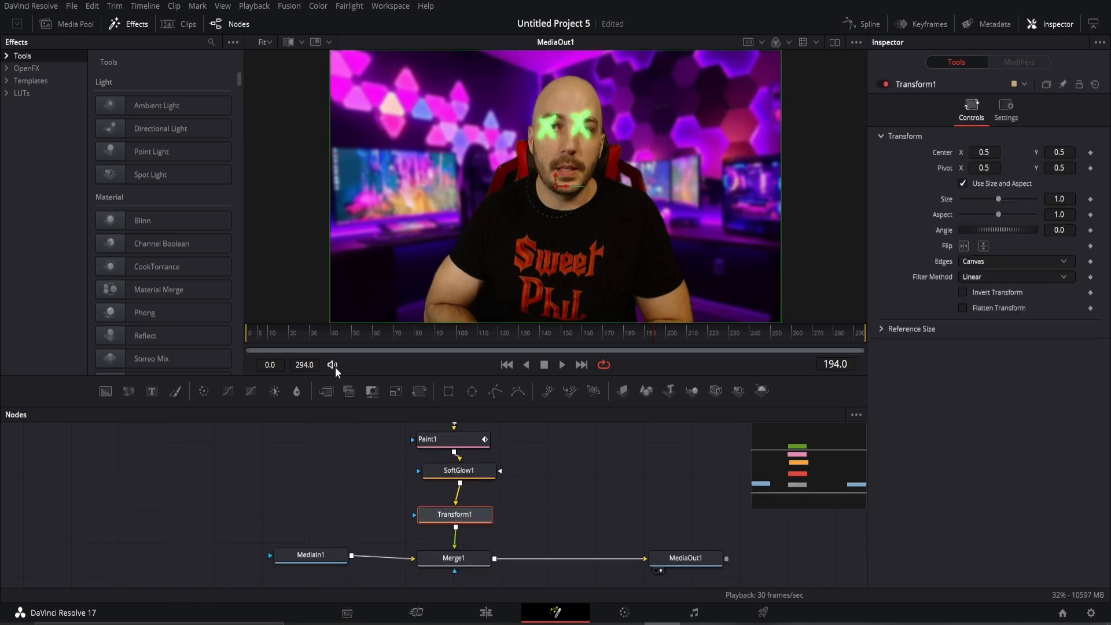
{"action": "left_click_drag", "start_coordinate": [280, 333], "coordinate": [217, 341]}
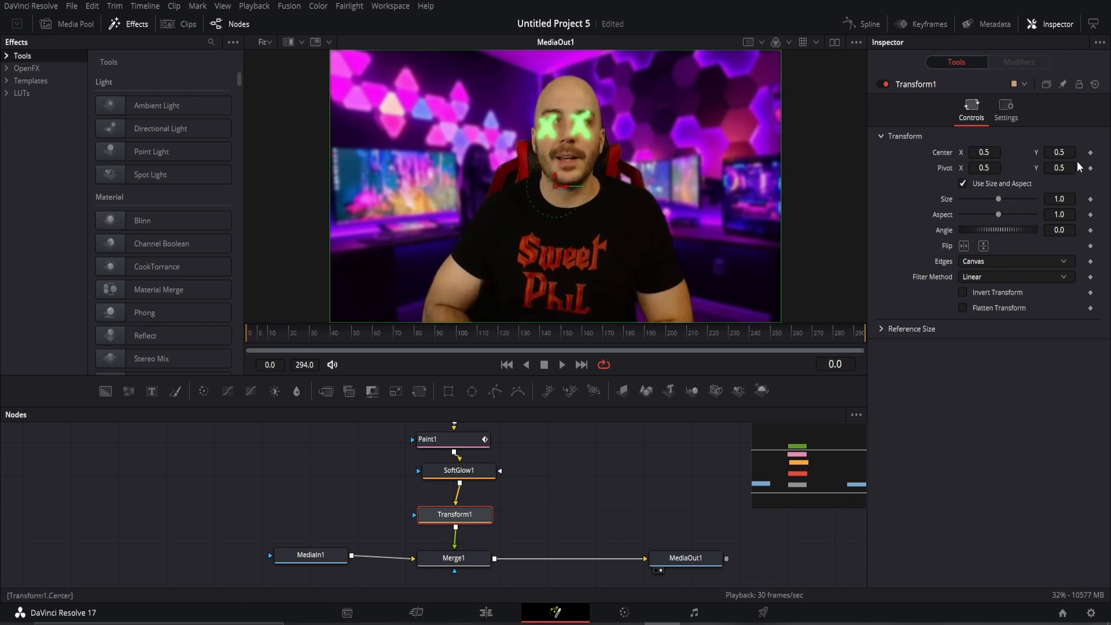
{"action": "left_click", "coordinate": [1091, 153]}
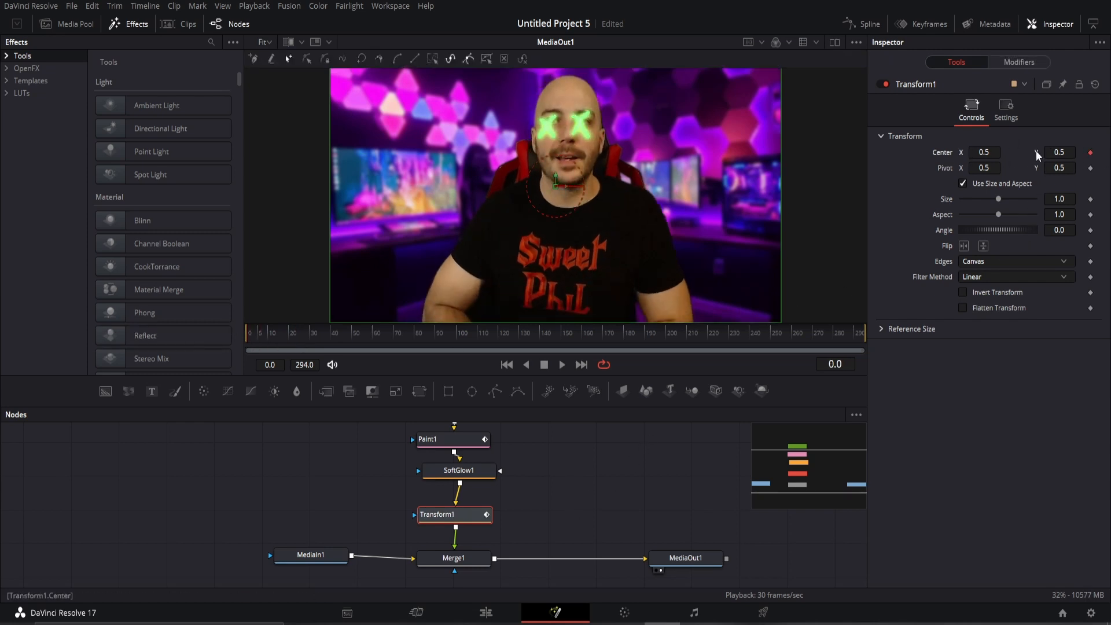
Keyframe Center X during playback so the X marks follow the head up to frame 34.
{"action": "left_click_drag", "start_coordinate": [983, 153], "coordinate": [1051, 153]}
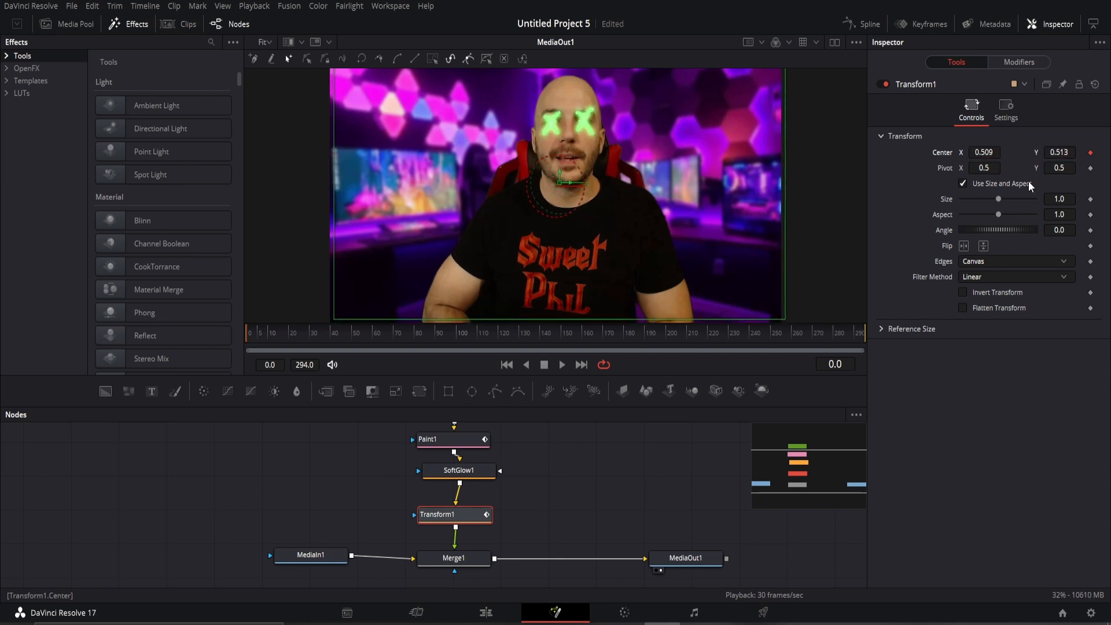
{"action": "key", "text": "space"}
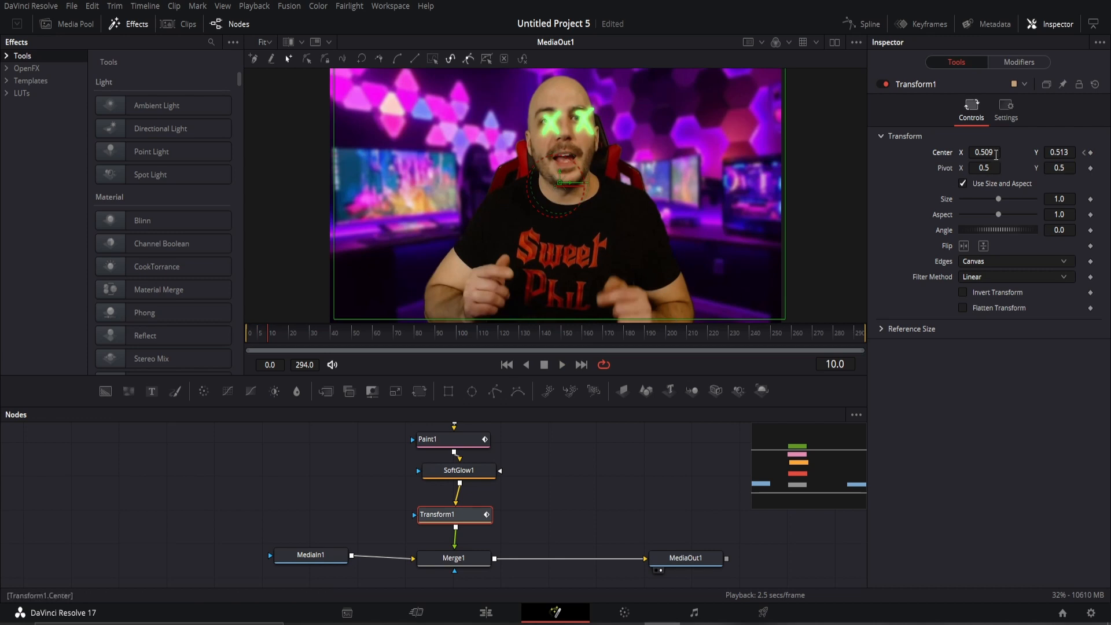
{"action": "left_click_drag", "start_coordinate": [996, 154], "coordinate": [1061, 153]}
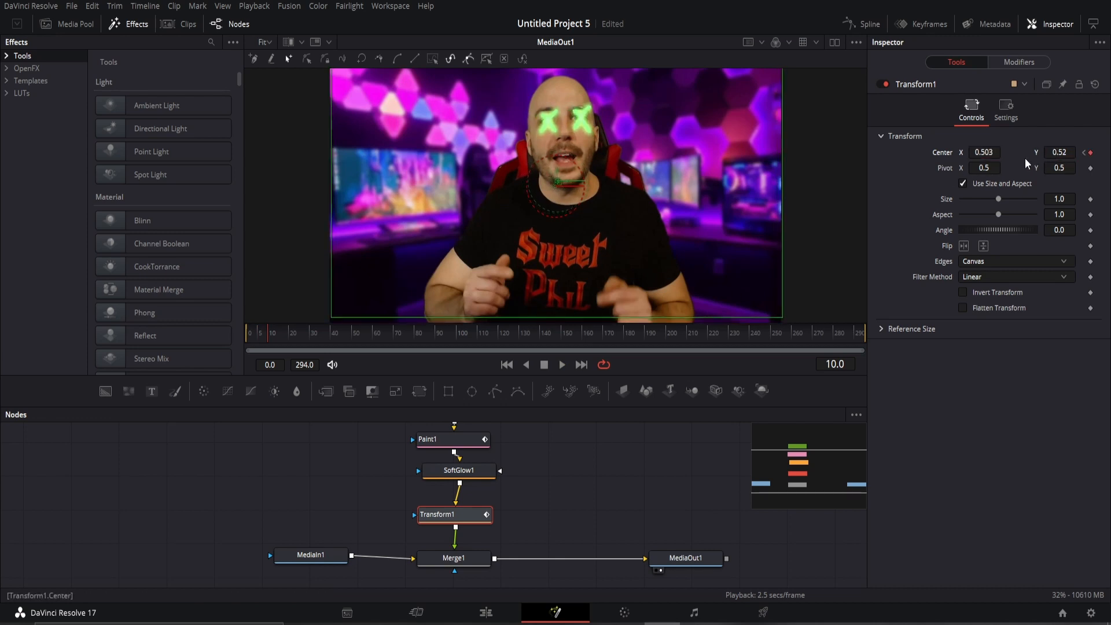
{"action": "left_click_drag", "start_coordinate": [993, 155], "coordinate": [991, 155]}
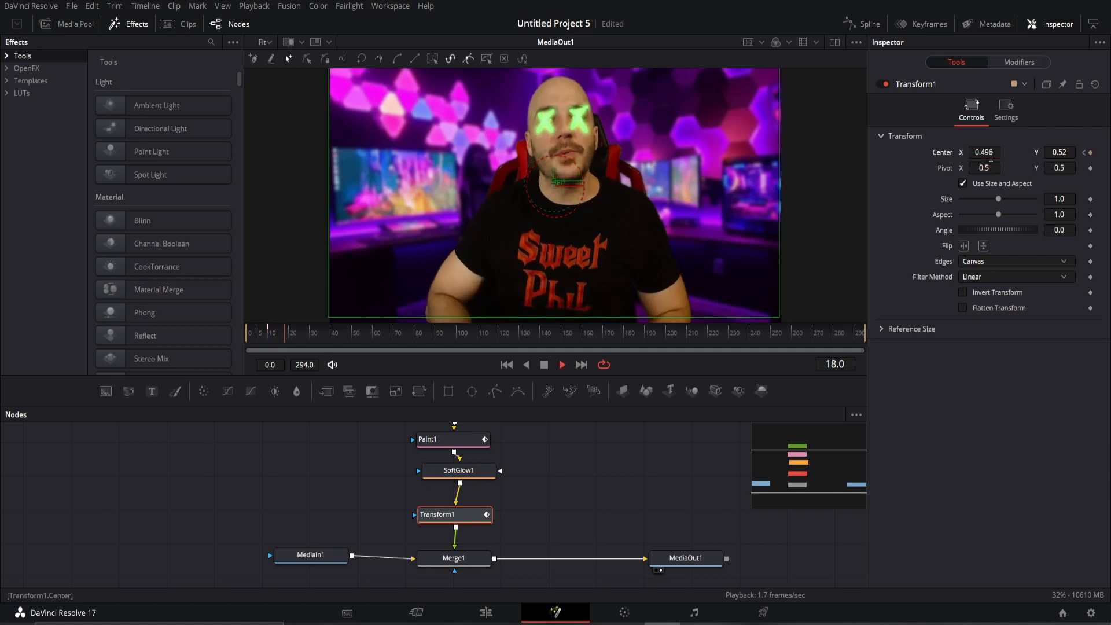
{"action": "key", "text": "space"}
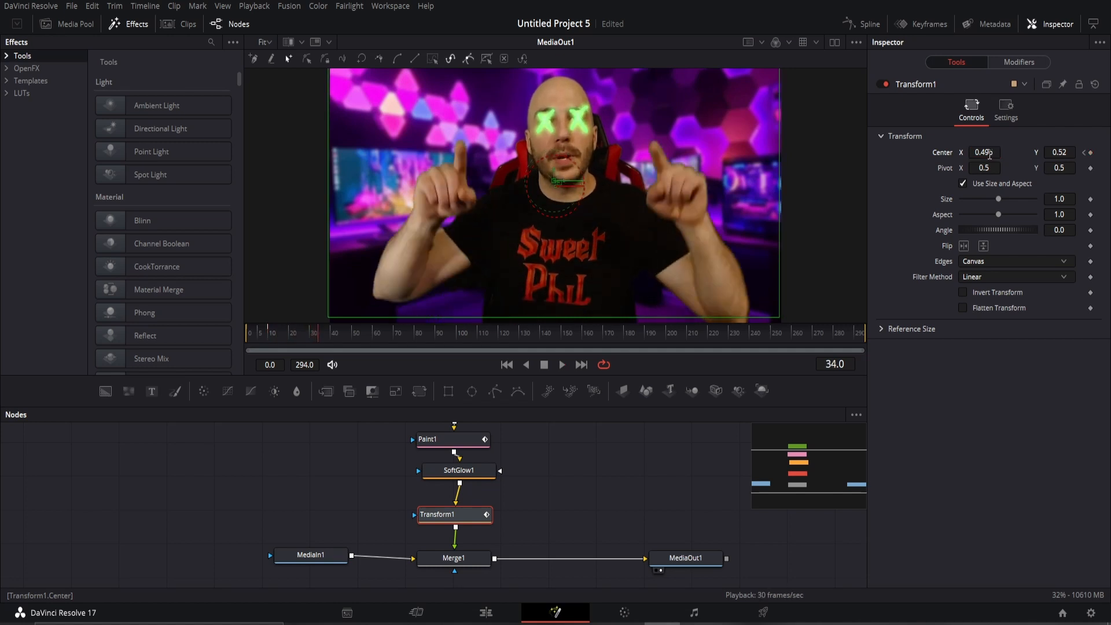
{"action": "left_click_drag", "start_coordinate": [990, 155], "coordinate": [1065, 152]}
{"action": "key", "text": "space"}
Shift and lower the X marks onto the eyes at the next head movements through frame 61.
{"action": "key", "text": "space"}
{"action": "key", "text": "space"}
{"action": "left_click_drag", "start_coordinate": [990, 151], "coordinate": [987, 151]}
{"action": "key", "text": "space"}
{"action": "key", "text": "space"}
{"action": "left_click_drag", "start_coordinate": [1059, 152], "coordinate": [1000, 152]}
{"action": "key", "text": "space"}
{"action": "key", "text": "space"}
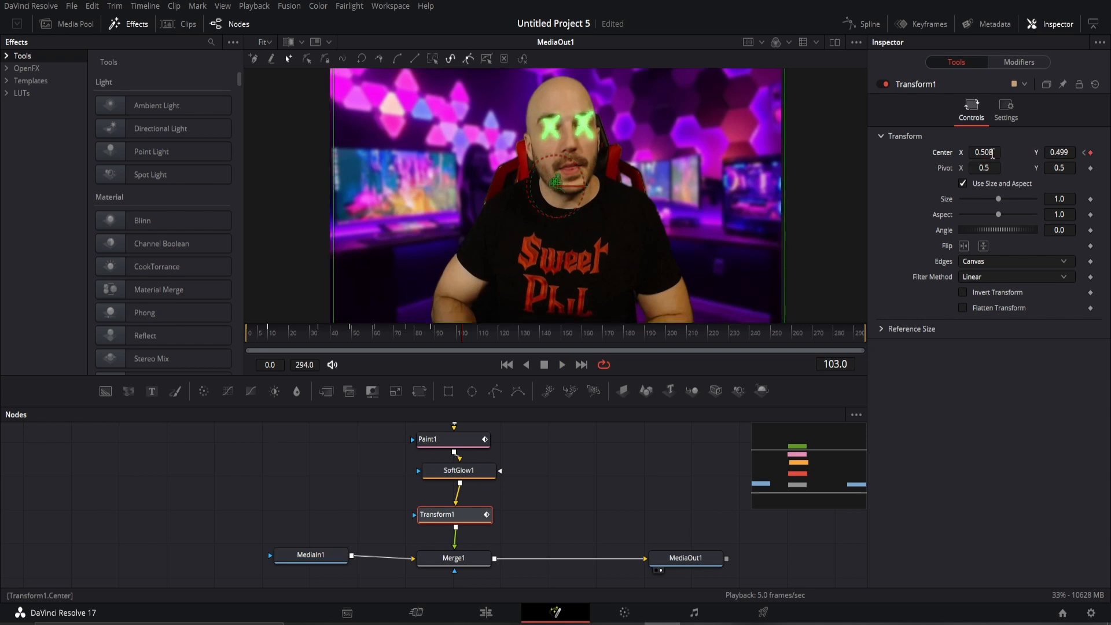
{"action": "key", "text": "space"}
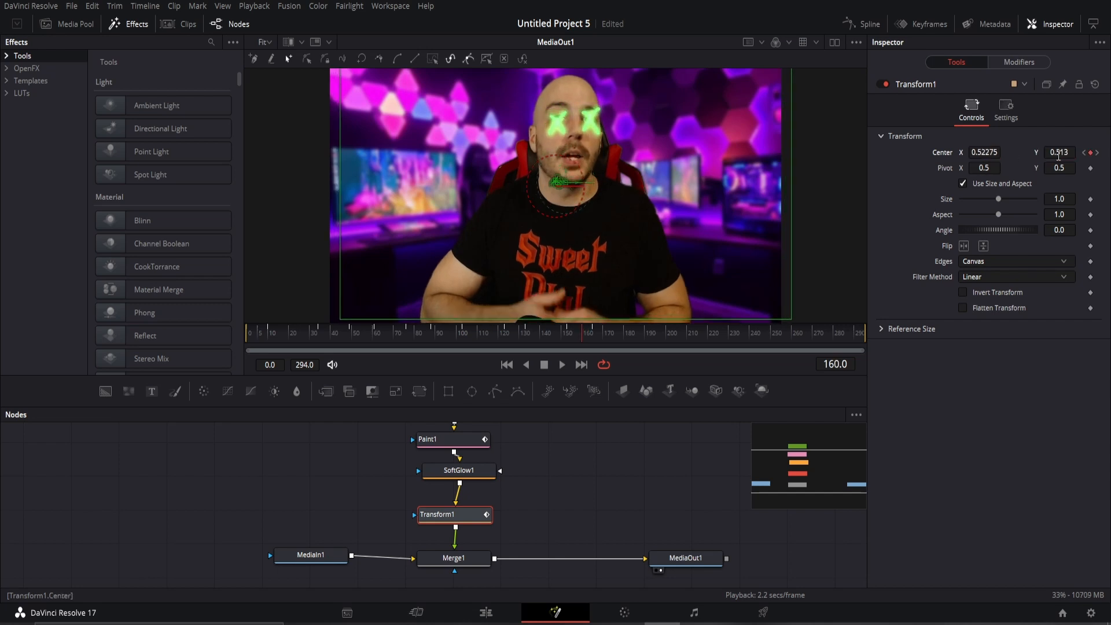
Move the X marks right and down and tilt their Angle to match the head, undoing a stray pivot change.
{"action": "left_click_drag", "start_coordinate": [1060, 152], "coordinate": [992, 153]}
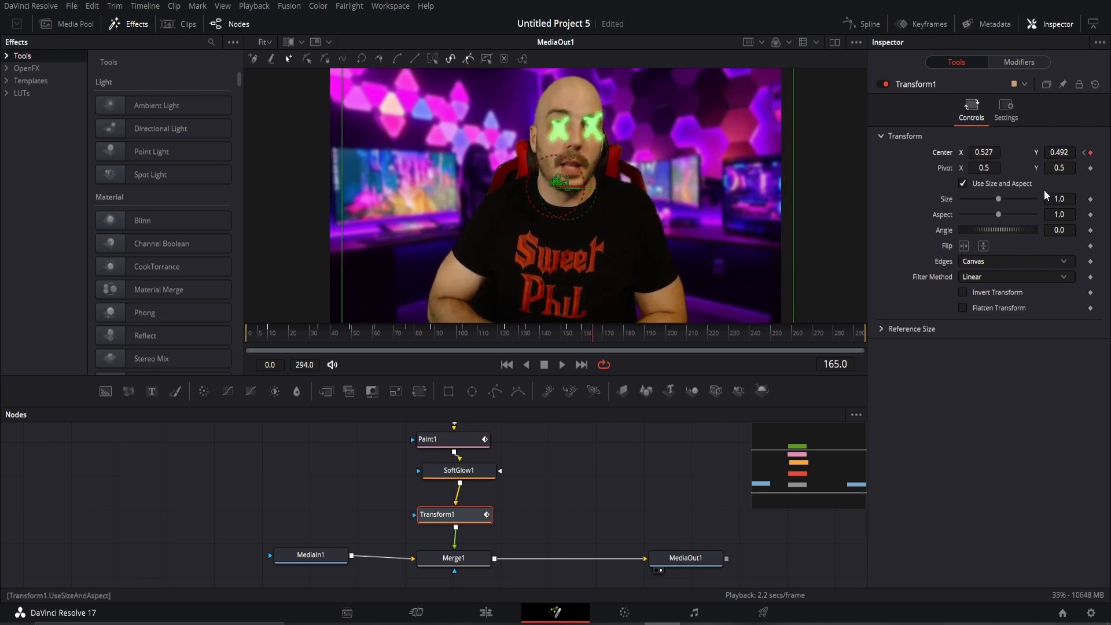
{"action": "left_click_drag", "start_coordinate": [1060, 230], "coordinate": [1034, 230]}
{"action": "mouse_move", "coordinate": [985, 168]}
{"action": "left_mouse_down"}
{"action": "mouse_move", "coordinate": [969, 168]}
{"action": "mouse_move", "coordinate": [1017, 167]}
{"action": "mouse_move", "coordinate": [977, 153]}
{"action": "left_mouse_up"}
{"action": "key", "text": "ctrl+z"}
At frame 175, reposition and rotate the X marks over the eyes, undoing a pivot change.
{"action": "key", "text": "Right"}
{"action": "key", "text": "Right"}
{"action": "key", "text": "Right"}
{"action": "key", "text": "Right"}
{"action": "key", "text": "Right"}
{"action": "key", "text": "Right"}
{"action": "key", "text": "Right"}
{"action": "key", "text": "Right"}
{"action": "key", "text": "Right"}
{"action": "key", "text": "Right"}
{"action": "left_click_drag", "start_coordinate": [1060, 152], "coordinate": [981, 152]}
{"action": "left_click_drag", "start_coordinate": [1060, 230], "coordinate": [1053, 231]}
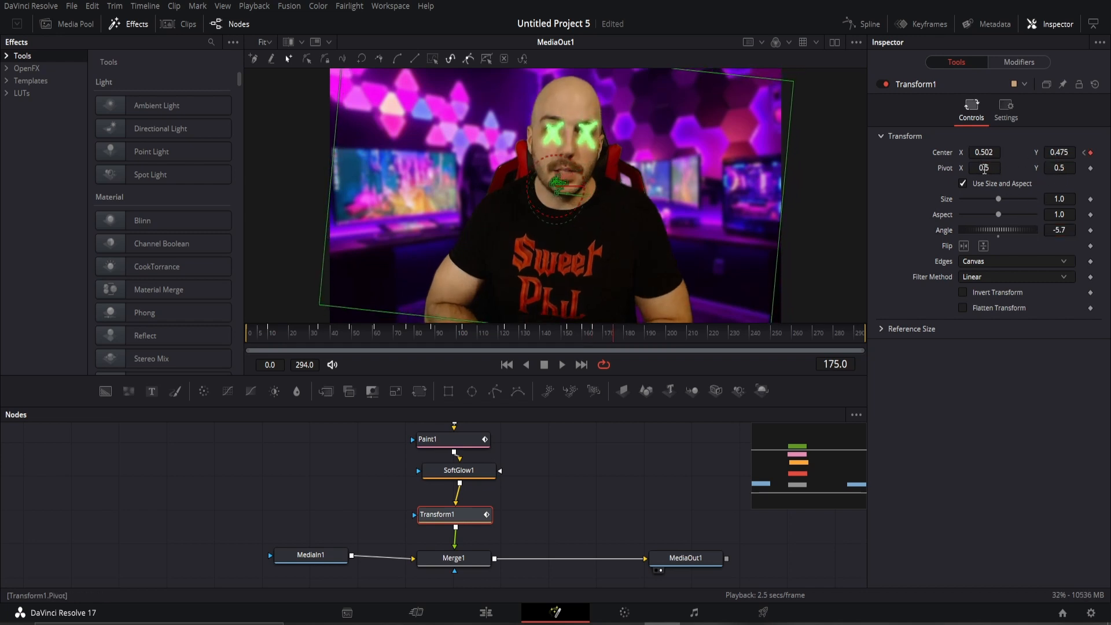
{"action": "mouse_move", "coordinate": [985, 168]}
{"action": "left_mouse_down"}
{"action": "mouse_move", "coordinate": [1001, 168]}
{"action": "mouse_move", "coordinate": [981, 152]}
{"action": "left_mouse_up"}
{"action": "key", "text": "ctrl+z"}
{"action": "left_click_drag", "start_coordinate": [1060, 152], "coordinate": [1063, 152]}
Step through frames around 231–237, keyframing the X marks up and right with the head.
{"action": "key", "text": "Right"}
{"action": "key", "text": "Right"}
{"action": "key", "text": "Right"}
{"action": "key", "text": "Right"}
{"action": "key", "text": "Right"}
{"action": "key", "text": "Right"}
{"action": "key", "text": "Right"}
{"action": "key", "text": "Right"}
{"action": "key", "text": "Right"}
{"action": "key", "text": "Right"}
{"action": "key", "text": "Right"}
{"action": "key", "text": "Right"}
{"action": "key", "text": "Right"}
{"action": "key", "text": "Right"}
{"action": "key", "text": "Right"}
{"action": "key", "text": "Right"}
{"action": "key", "text": "Right"}
{"action": "key", "text": "Right"}
{"action": "key", "text": "Right"}
{"action": "key", "text": "Right"}
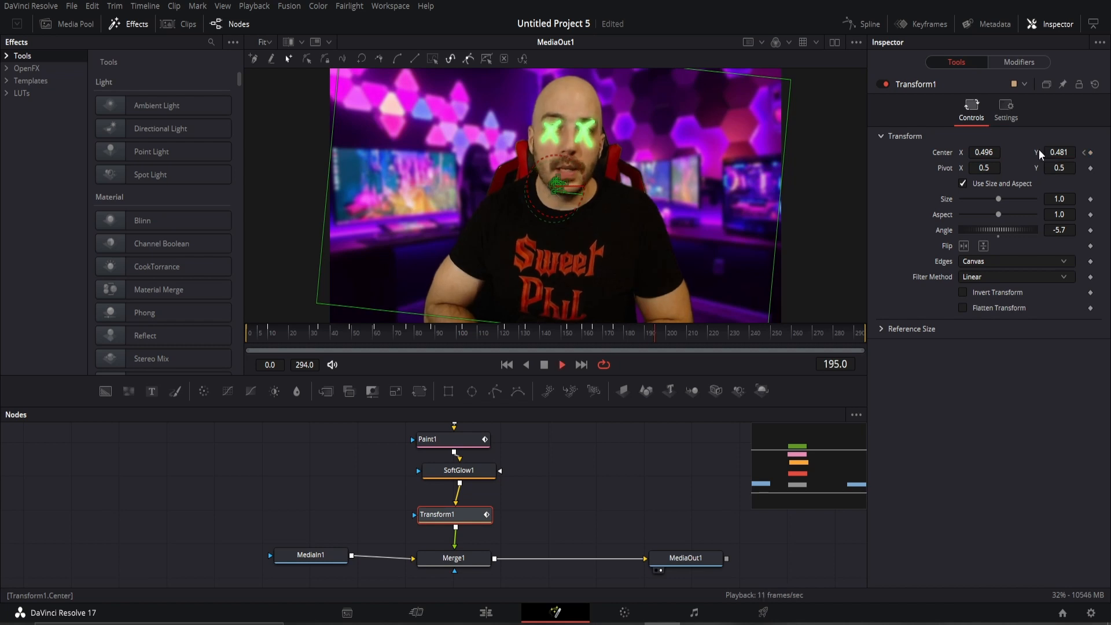
{"action": "mouse_move", "coordinate": [984, 153]}
{"action": "left_mouse_down"}
{"action": "mouse_move", "coordinate": [1061, 153]}
{"action": "mouse_move", "coordinate": [975, 152]}
{"action": "left_mouse_up"}
{"action": "key", "text": "Right"}
{"action": "key", "text": "Right"}
{"action": "key", "text": "Right"}
{"action": "key", "text": "Right"}
{"action": "key", "text": "Right"}
{"action": "key", "text": "Right"}
{"action": "key", "text": "Right"}
{"action": "key", "text": "Right"}
{"action": "key", "text": "Right"}
{"action": "key", "text": "Right"}
{"action": "key", "text": "Right"}
{"action": "key", "text": "Right"}
{"action": "key", "text": "Right"}
{"action": "key", "text": "Right"}
{"action": "key", "text": "Right"}
{"action": "key", "text": "Right"}
{"action": "key", "text": "Right"}
{"action": "key", "text": "Right"}
{"action": "key", "text": "Right"}
{"action": "key", "text": "Right"}
{"action": "key", "text": "Right"}
{"action": "key", "text": "Right"}
{"action": "key", "text": "Right"}
{"action": "key", "text": "Right"}
{"action": "key", "text": "Right"}
{"action": "key", "text": "Right"}
{"action": "key", "text": "Right"}
{"action": "key", "text": "Right"}
{"action": "key", "text": "Right"}
{"action": "key", "text": "Right"}
{"action": "key", "text": "Right"}
{"action": "key", "text": "Right"}
{"action": "key", "text": "Right"}
{"action": "key", "text": "Right"}
{"action": "key", "text": "Right"}
{"action": "key", "text": "Right"}
{"action": "key", "text": "Right"}
{"action": "key", "text": "Right"}
{"action": "key", "text": "Right"}
{"action": "key", "text": "Left"}
{"action": "key", "text": "Left"}
{"action": "key", "text": "Left"}
{"action": "key", "text": "Left"}
{"action": "key", "text": "Left"}
{"action": "key", "text": "Left"}
{"action": "key", "text": "Right"}
{"action": "key", "text": "Right"}
{"action": "key", "text": "Right"}
{"action": "key", "text": "Right"}
{"action": "key", "text": "Right"}
{"action": "key", "text": "Right"}
{"action": "key", "text": "Right"}
{"action": "key", "text": "Right"}
{"action": "key", "text": "Right"}
{"action": "key", "text": "Right"}
{"action": "key", "text": "Right"}
{"action": "key", "text": "Right"}
{"action": "key", "text": "Right"}
Raise, shift and tilt the X marks through frames 249–274, reverting an accidental size change.
{"action": "key", "text": "Right"}
{"action": "key", "text": "Right"}
{"action": "key", "text": "Right"}
{"action": "key", "text": "Right"}
{"action": "key", "text": "Right"}
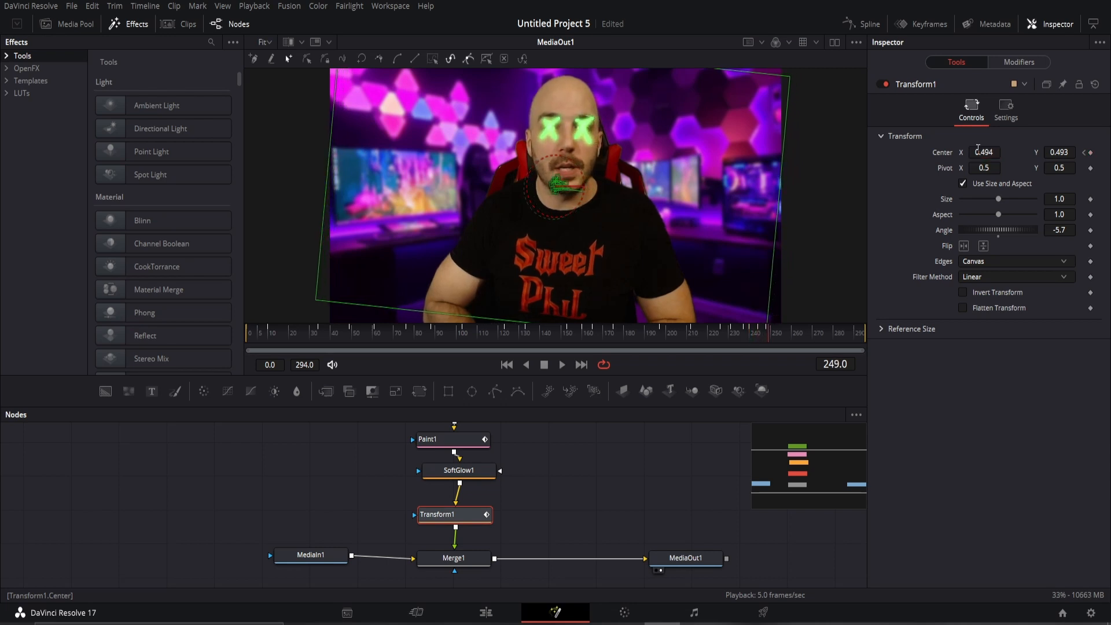
{"action": "key", "text": "Right"}
{"action": "key", "text": "Right"}
{"action": "key", "text": "Right"}
{"action": "key", "text": "Right"}
{"action": "key", "text": "Right"}
{"action": "left_click_drag", "start_coordinate": [1050, 152], "coordinate": [1054, 151]}
{"action": "key", "text": "Right"}
{"action": "key", "text": "Right"}
{"action": "key", "text": "Right"}
{"action": "key", "text": "Right"}
{"action": "key", "text": "Right"}
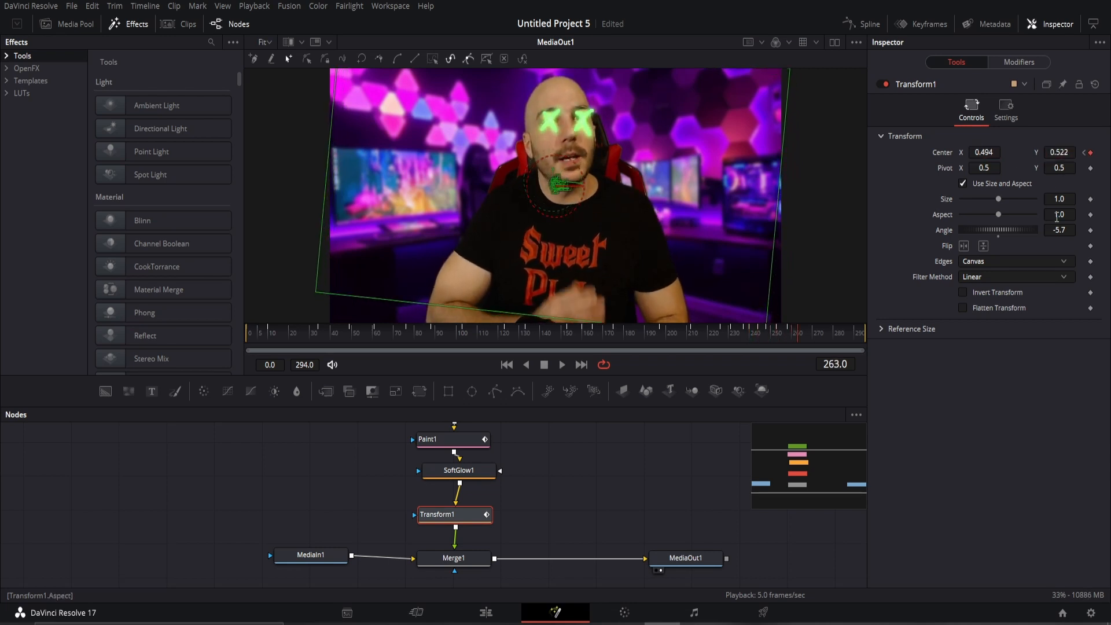
{"action": "left_click_drag", "start_coordinate": [1053, 227], "coordinate": [1055, 227]}
{"action": "key", "text": "Right"}
{"action": "key", "text": "Right"}
{"action": "key", "text": "Right"}
{"action": "key", "text": "Right"}
{"action": "key", "text": "Right"}
{"action": "key", "text": "Right"}
{"action": "key", "text": "Right"}
{"action": "key", "text": "Right"}
{"action": "left_click_drag", "start_coordinate": [979, 152], "coordinate": [985, 152]}
{"action": "key", "text": "Right"}
{"action": "key", "text": "Right"}
{"action": "key", "text": "Right"}
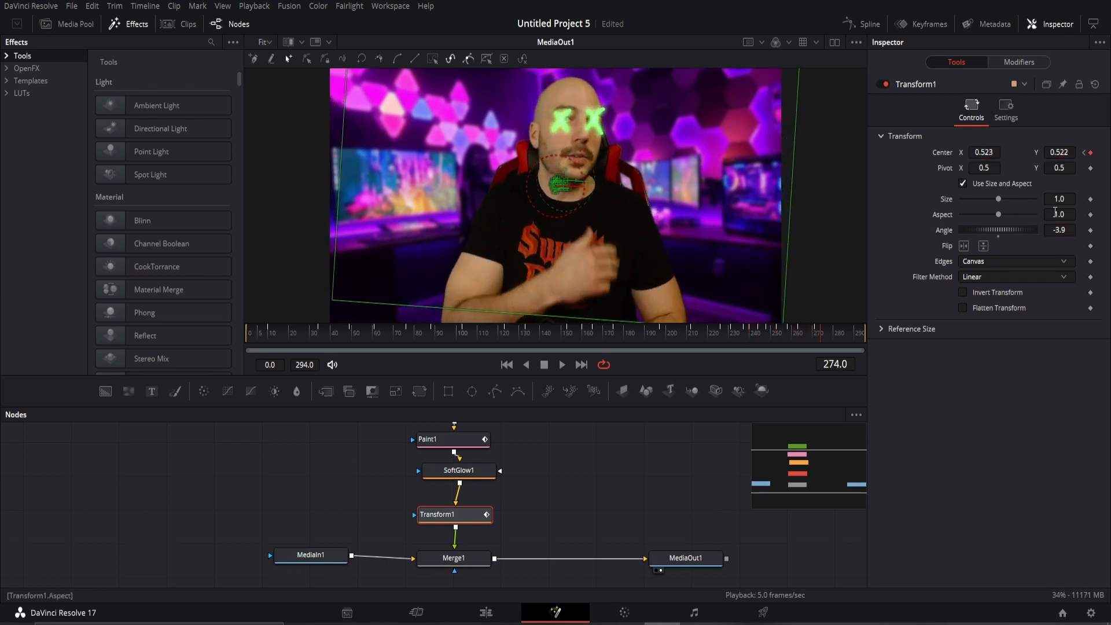
{"action": "left_click_drag", "start_coordinate": [1054, 228], "coordinate": [1049, 229]}
{"action": "left_click_drag", "start_coordinate": [994, 156], "coordinate": [993, 156]}
{"action": "left_click_drag", "start_coordinate": [1067, 199], "coordinate": [1064, 197]}
{"action": "key", "text": "ctrl+z"}
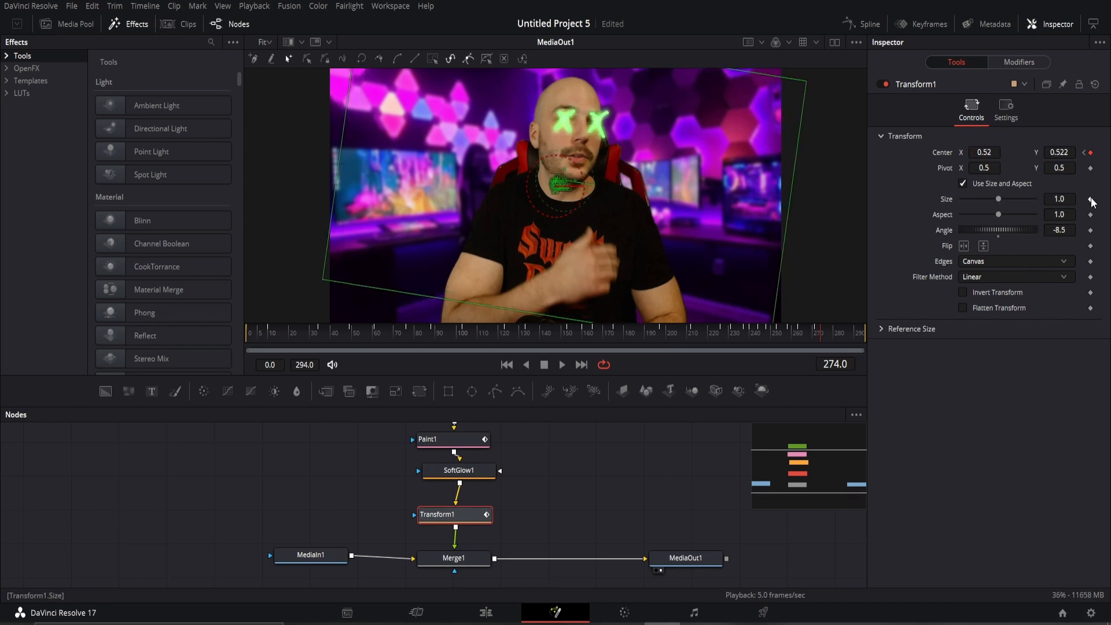
Play the clip from near the start to review the tracking.
{"action": "key", "text": "Left"}
{"action": "key", "text": "Left"}
{"action": "key", "text": "Left"}
{"action": "key", "text": "Left"}
{"action": "key", "text": "Left"}
{"action": "key", "text": "Left"}
{"action": "key", "text": "Left"}
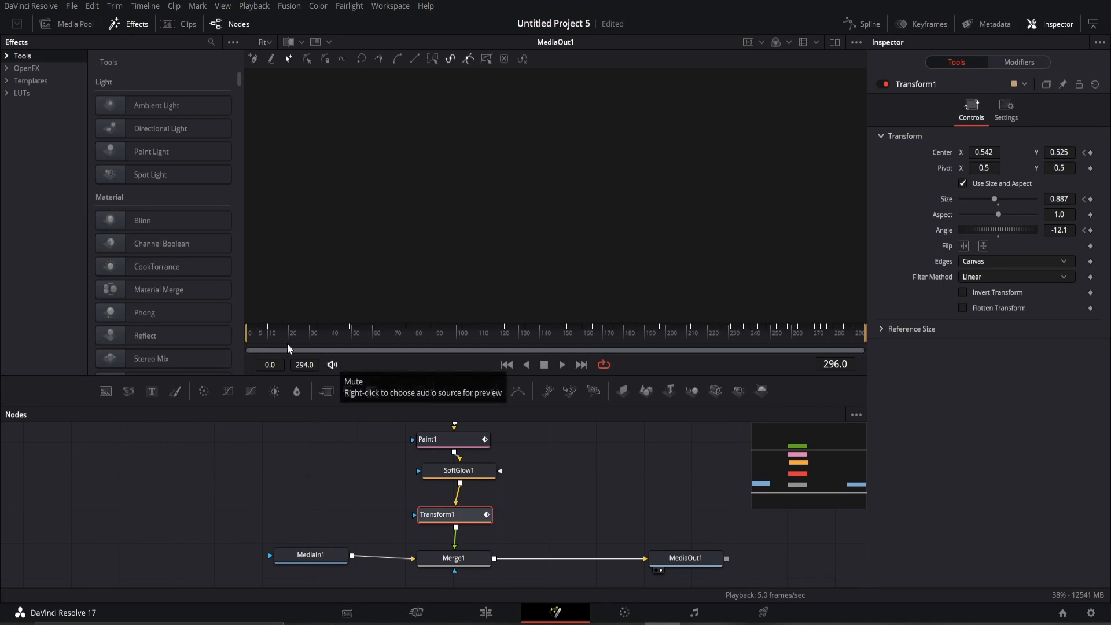
{"action": "left_click", "coordinate": [257, 335]}
{"action": "key", "text": "space"}
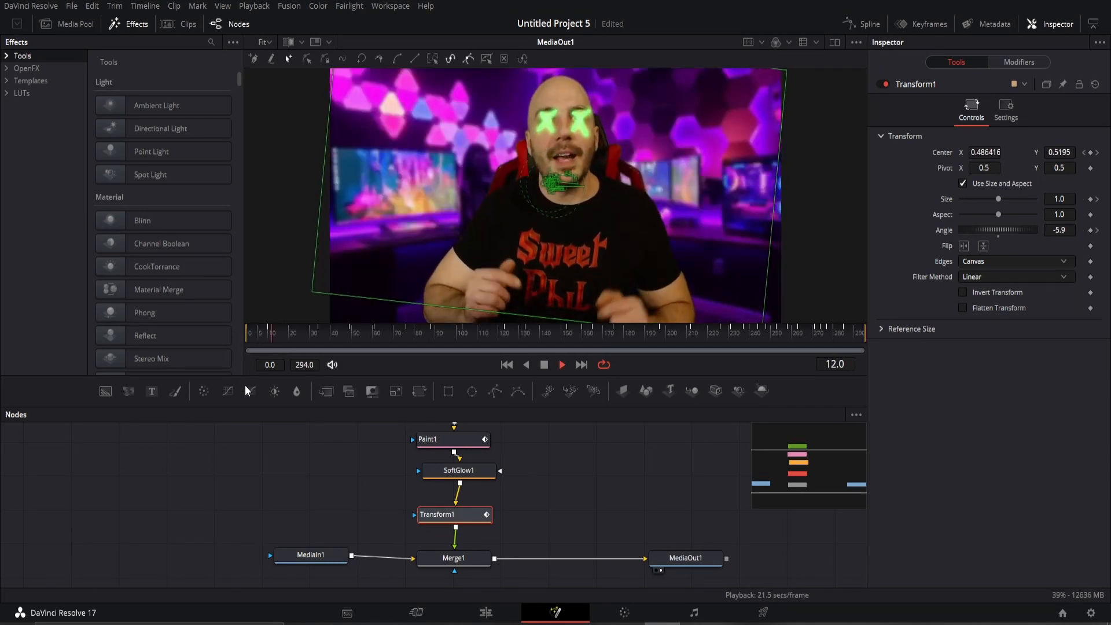